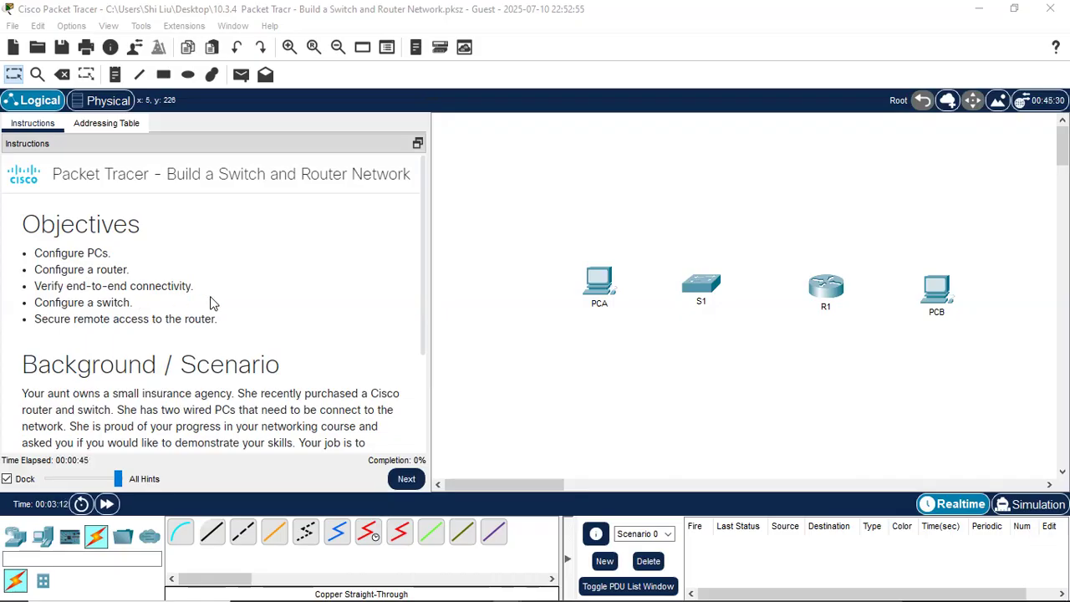
# - Read through the Objectives and Background, then advance to the three cabling tasks
pyautogui.scroll(-1, 254, 291)
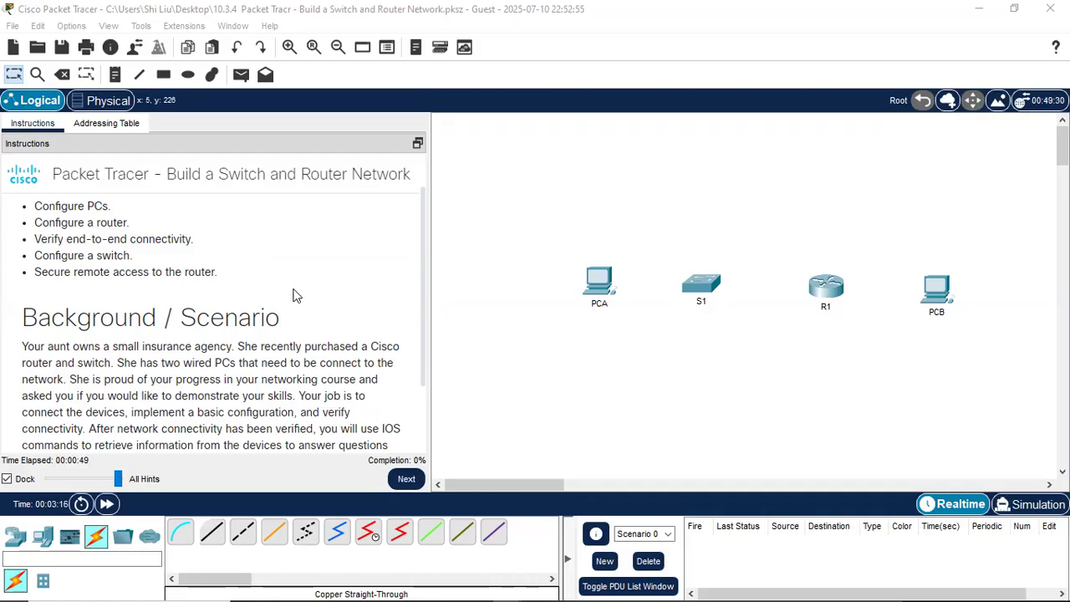
pyautogui.scroll(-2, 332, 284)
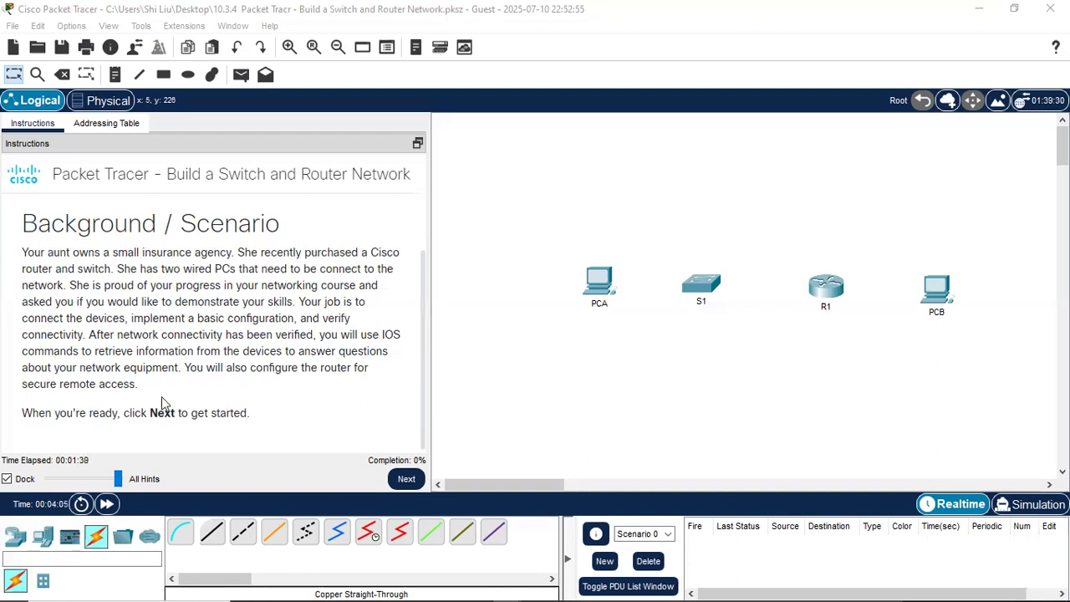
pyautogui.scroll(-1, 162, 397)
pyautogui.click(402, 481)
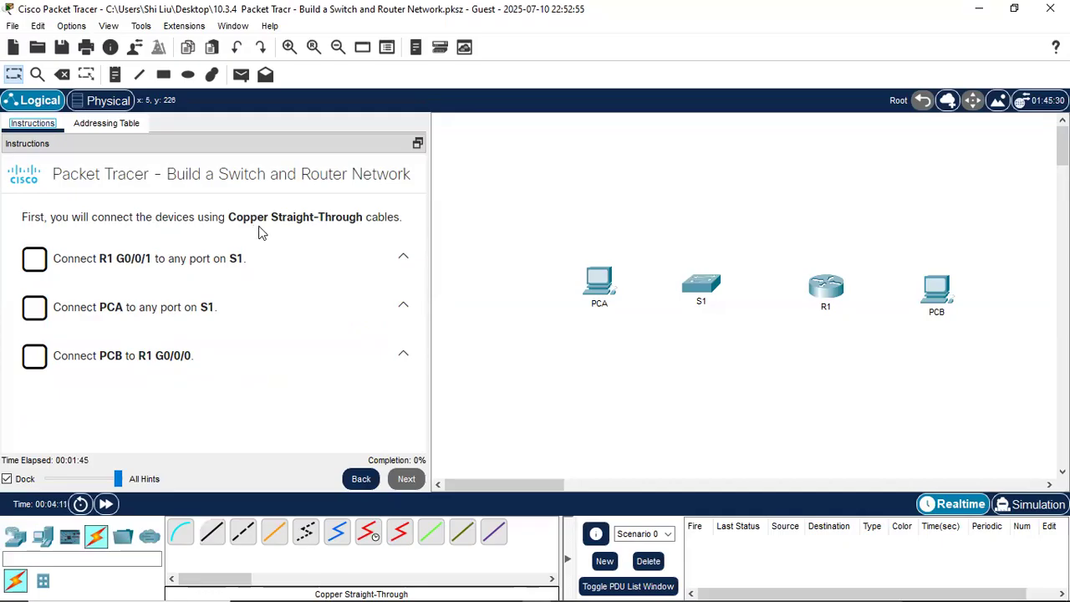
# - Cable R1 G0/0/1 to S1 Gi0/1 with a copper straight-through link
pyautogui.click(214, 533)
pyautogui.click(829, 287)
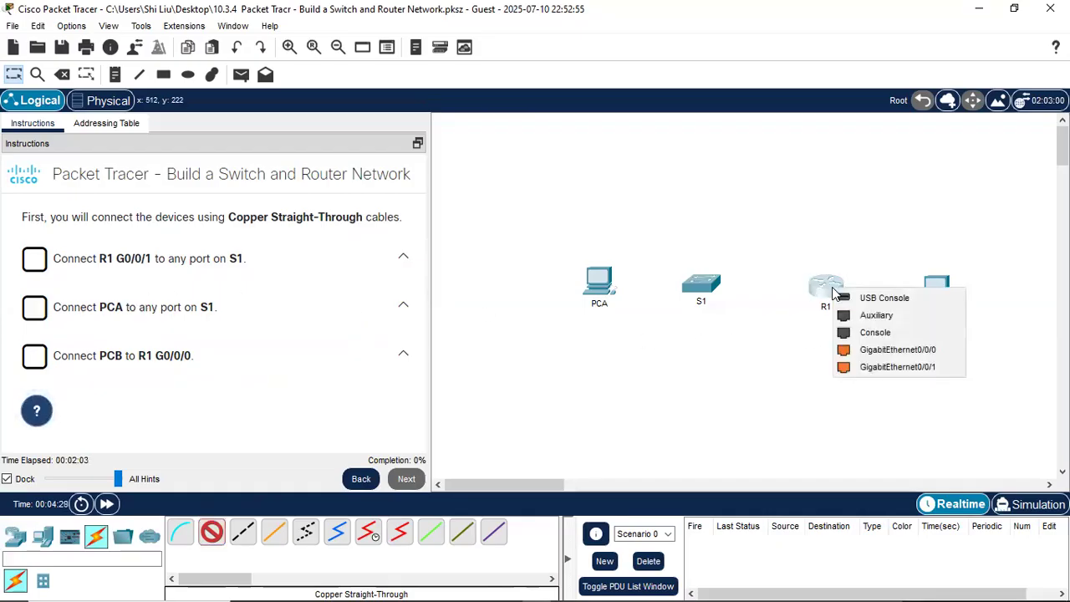
pyautogui.click(893, 371)
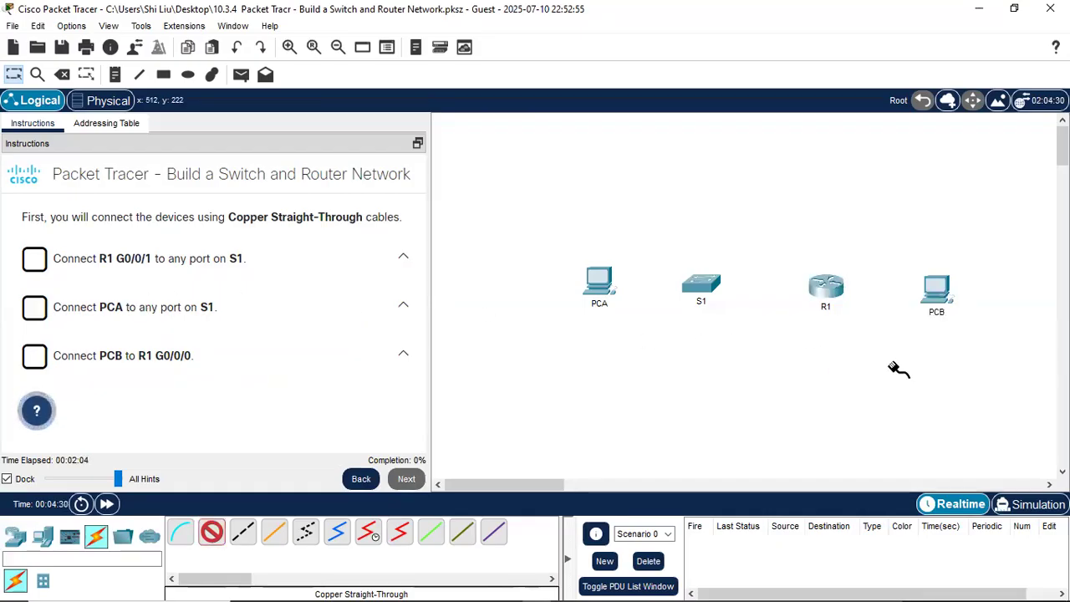
pyautogui.click(705, 287)
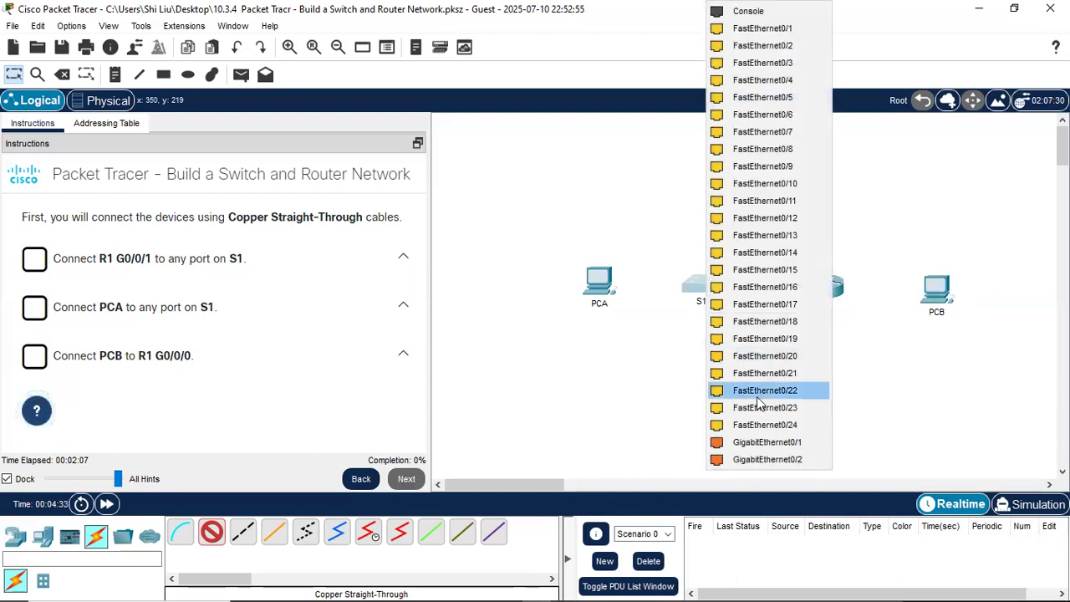
pyautogui.click(784, 449)
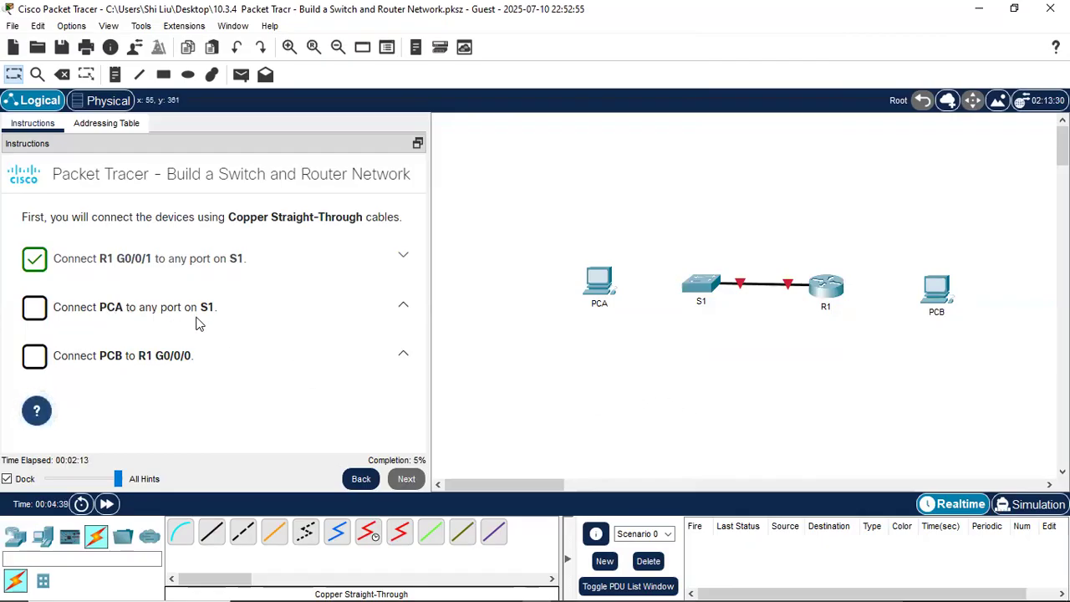
# - Cable PCA FastEthernet0 to S1 Fa0/1 with a copper straight-through link
pyautogui.click(211, 531)
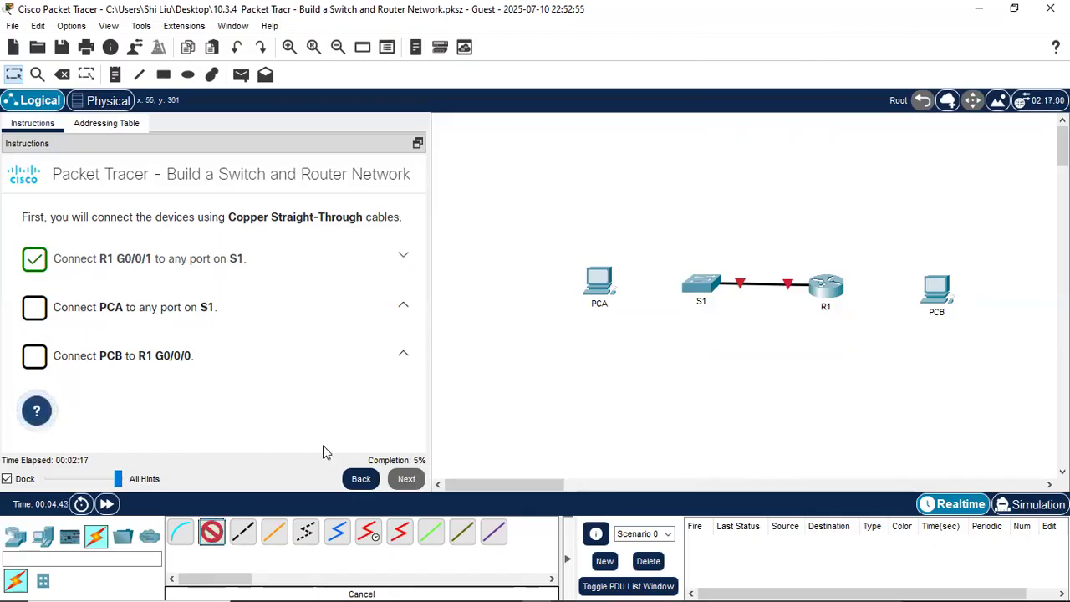
pyautogui.click(602, 287)
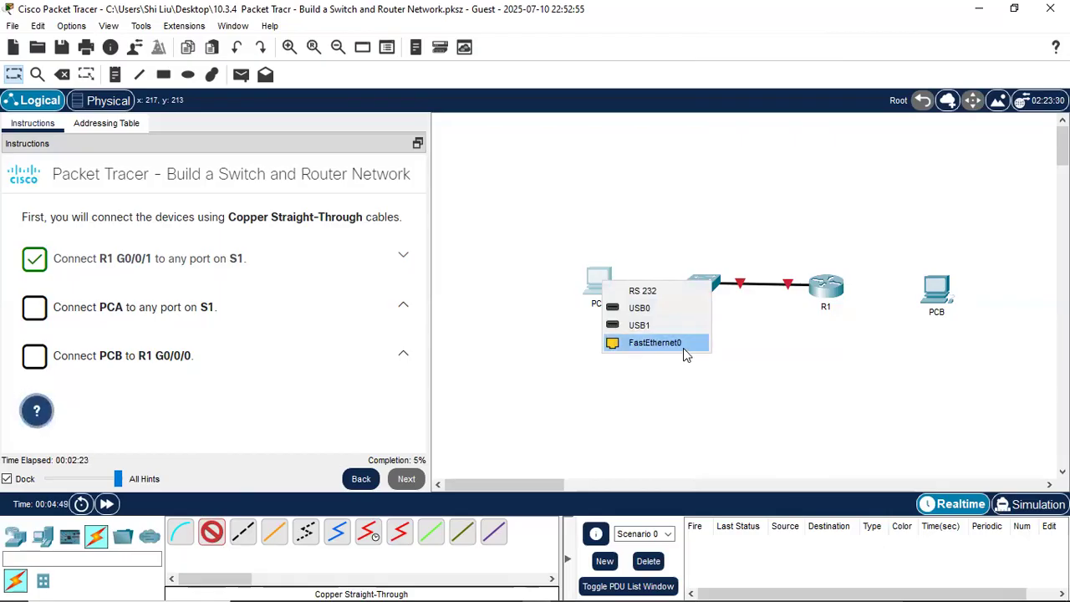
pyautogui.click(633, 347)
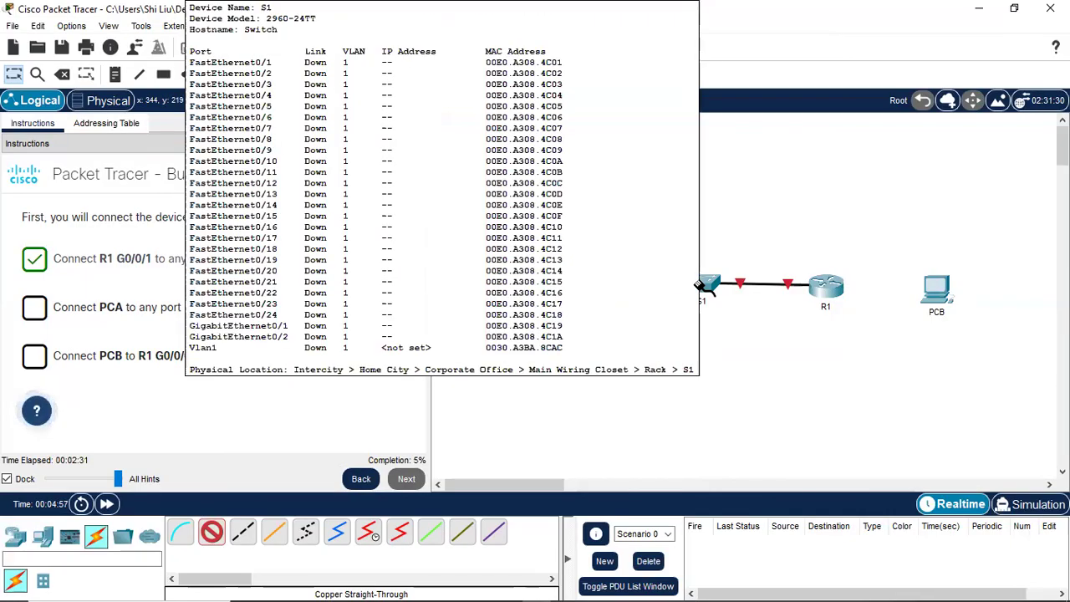
pyautogui.click(704, 288)
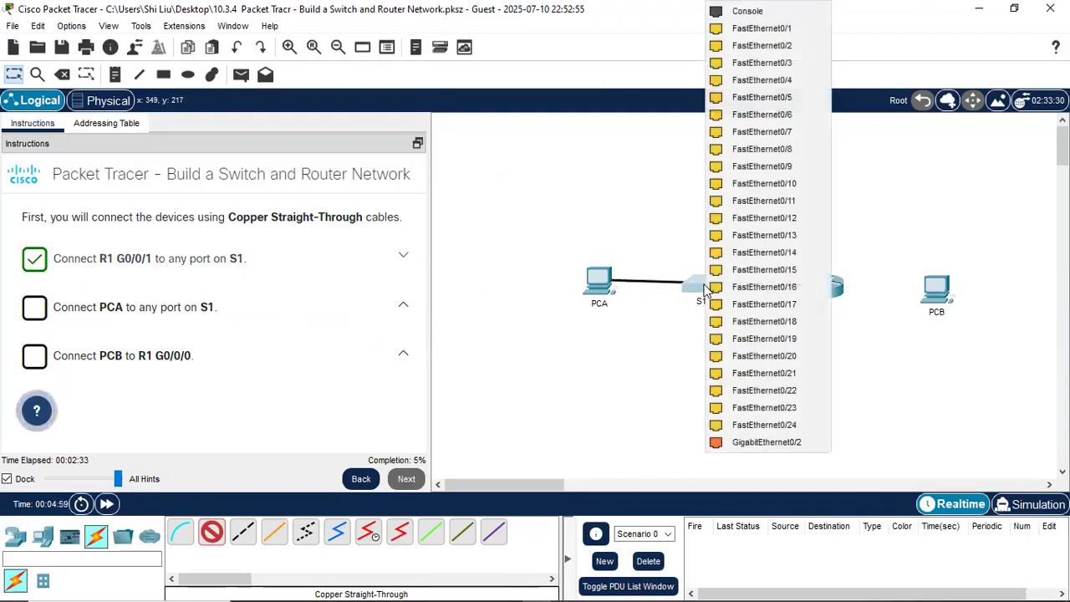
pyautogui.click(749, 31)
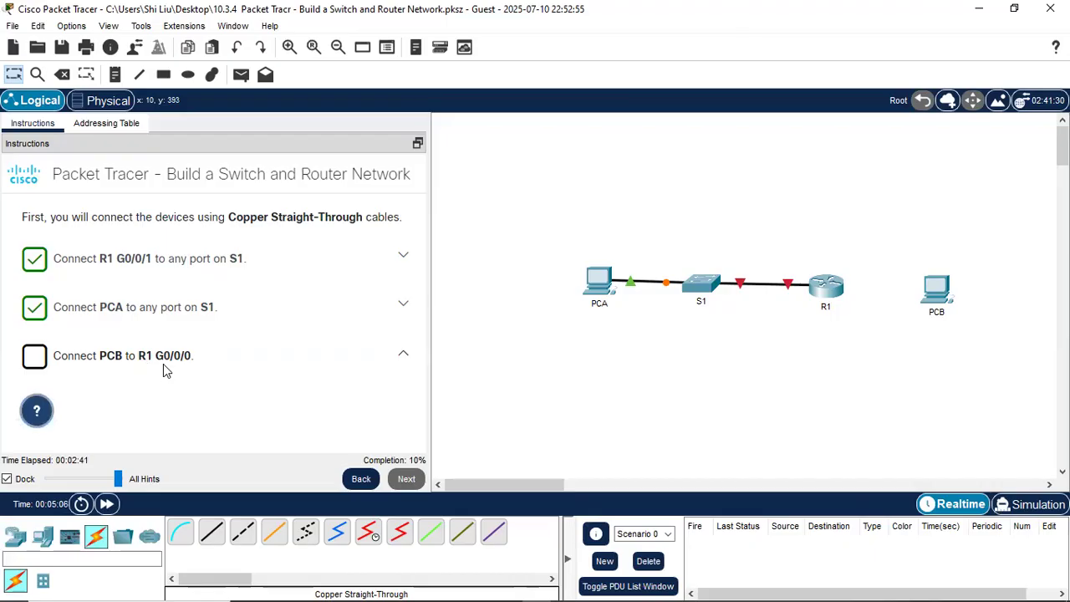
# - Cable PCB FastEthernet0 to R1 G0/0/0 with a copper straight-through link and dismiss the success message
pyautogui.click(214, 535)
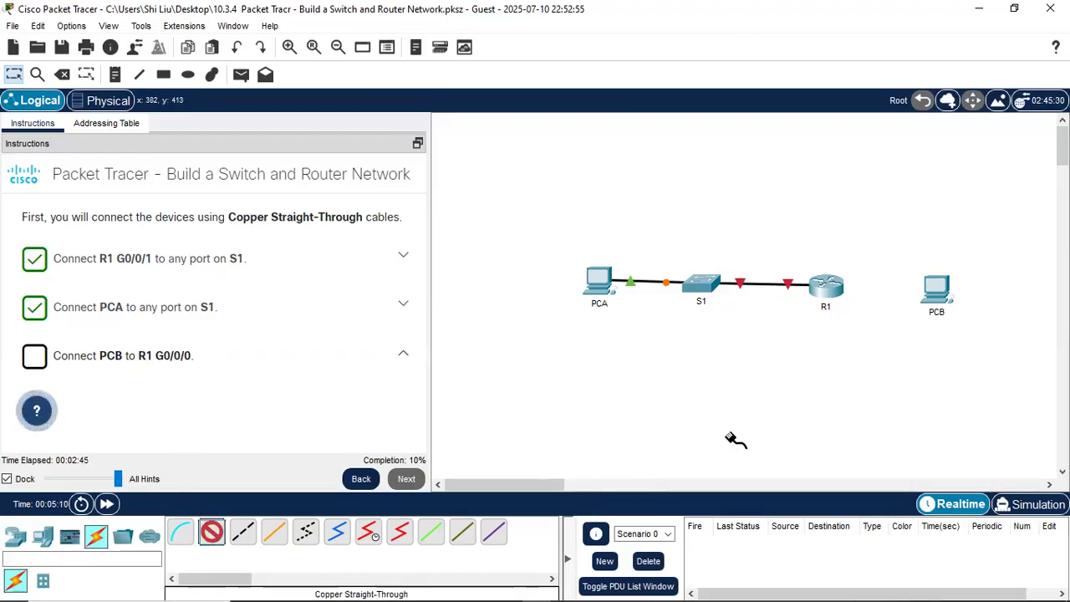
pyautogui.click(942, 293)
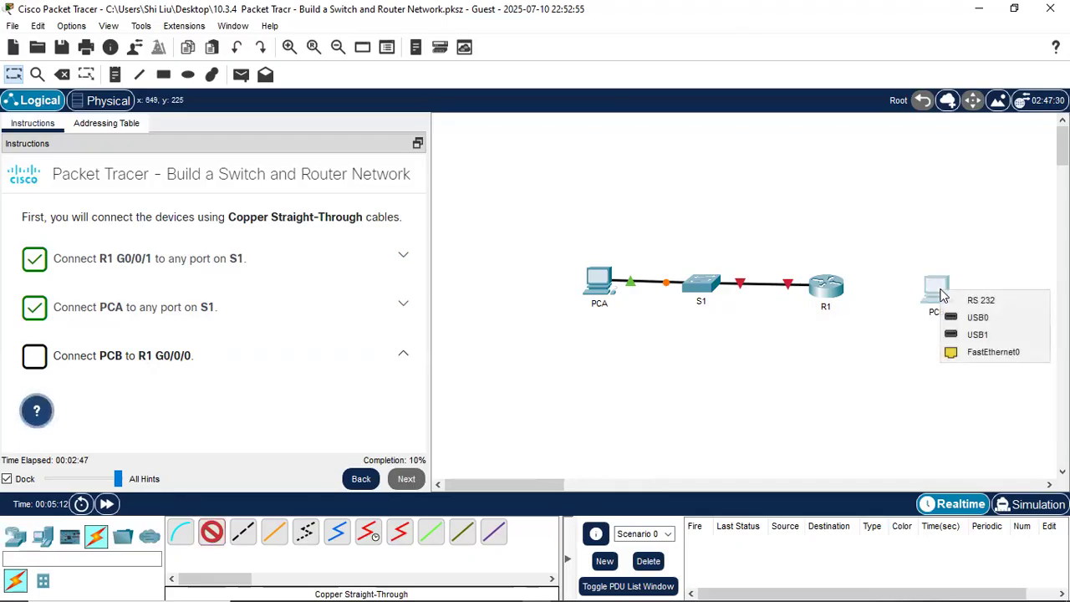
pyautogui.click(995, 358)
pyautogui.click(827, 289)
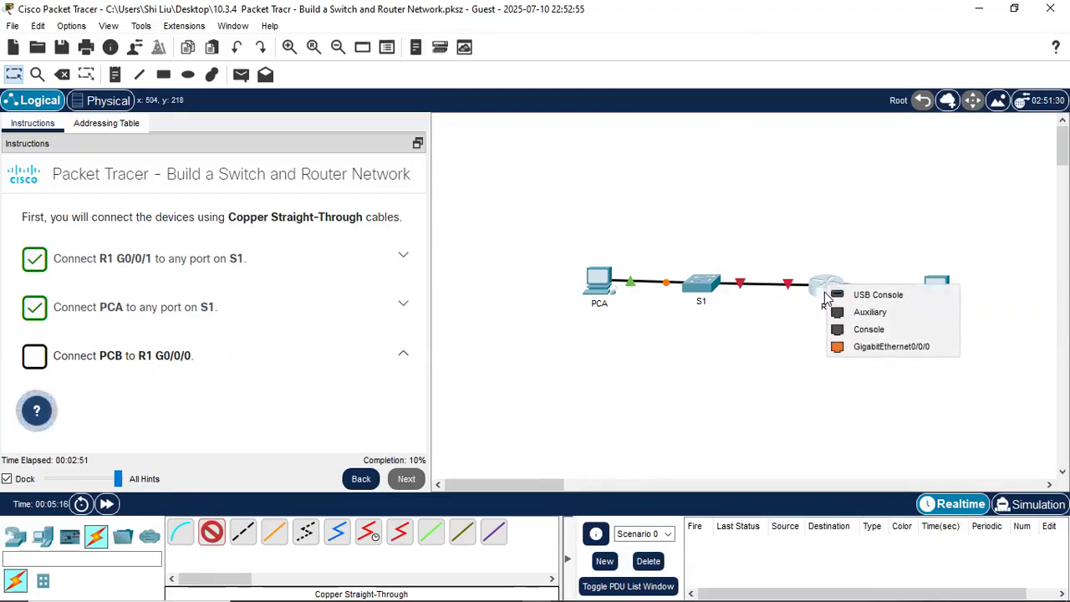
pyautogui.click(916, 347)
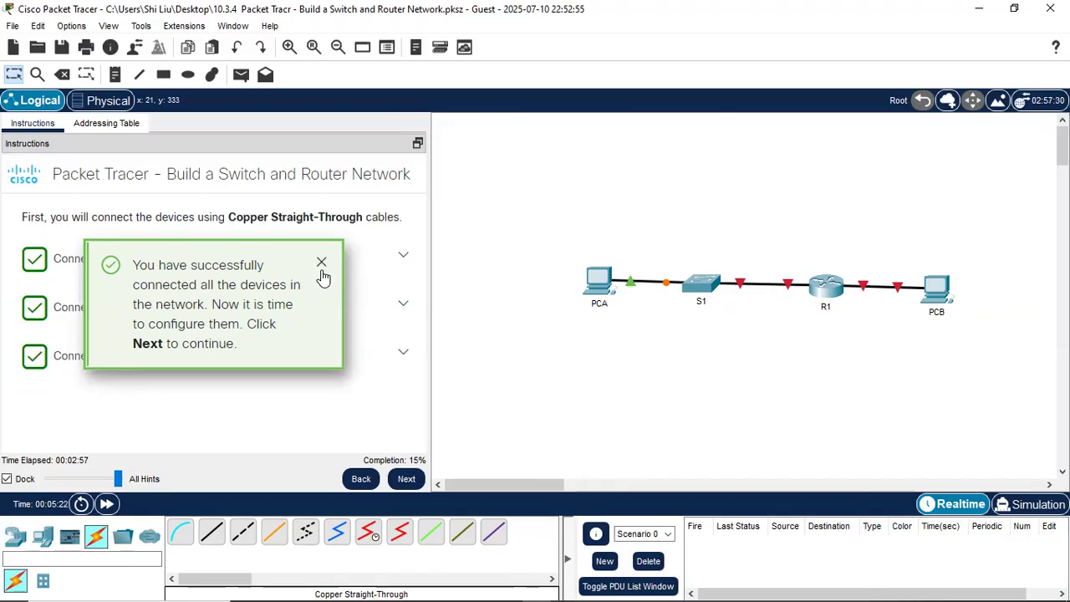
pyautogui.click(406, 483)
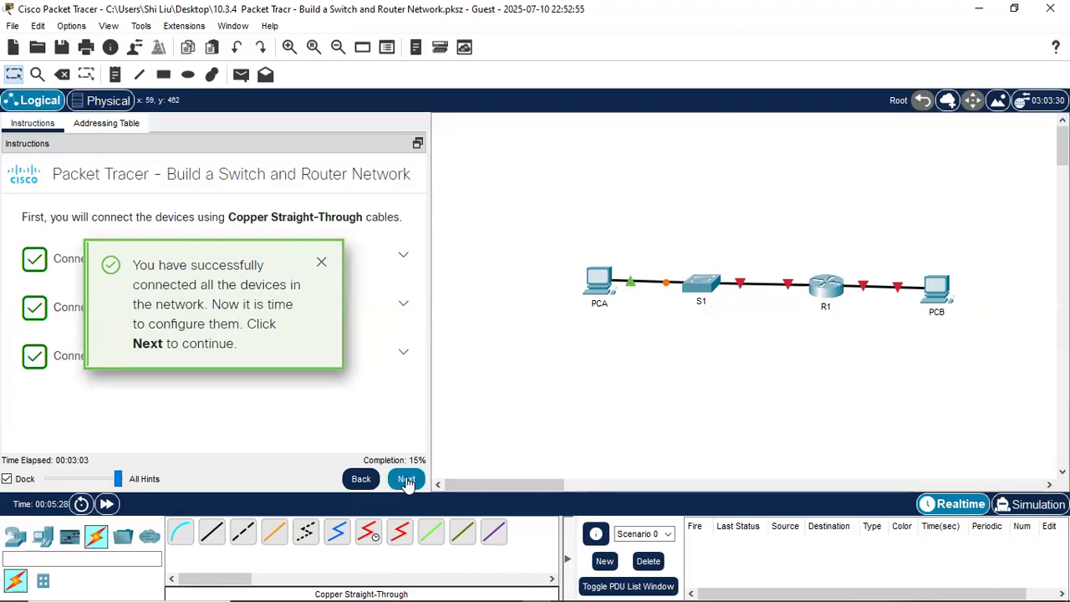
# - Advance to the PC addressing step, show the Addressing Table, and open PCA's Desktop
pyautogui.click(407, 480)
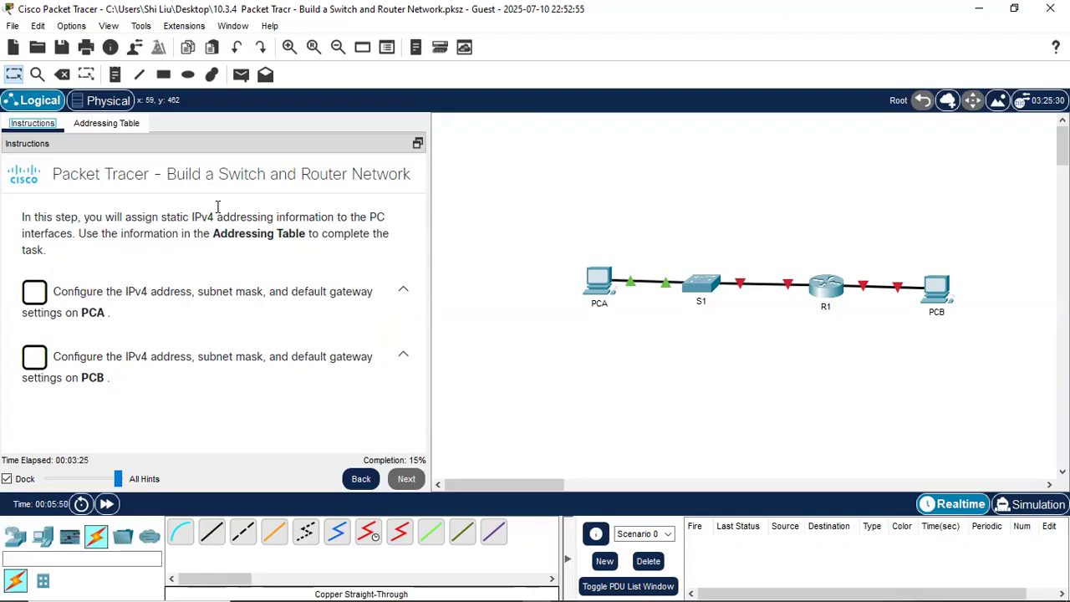
pyautogui.click(108, 124)
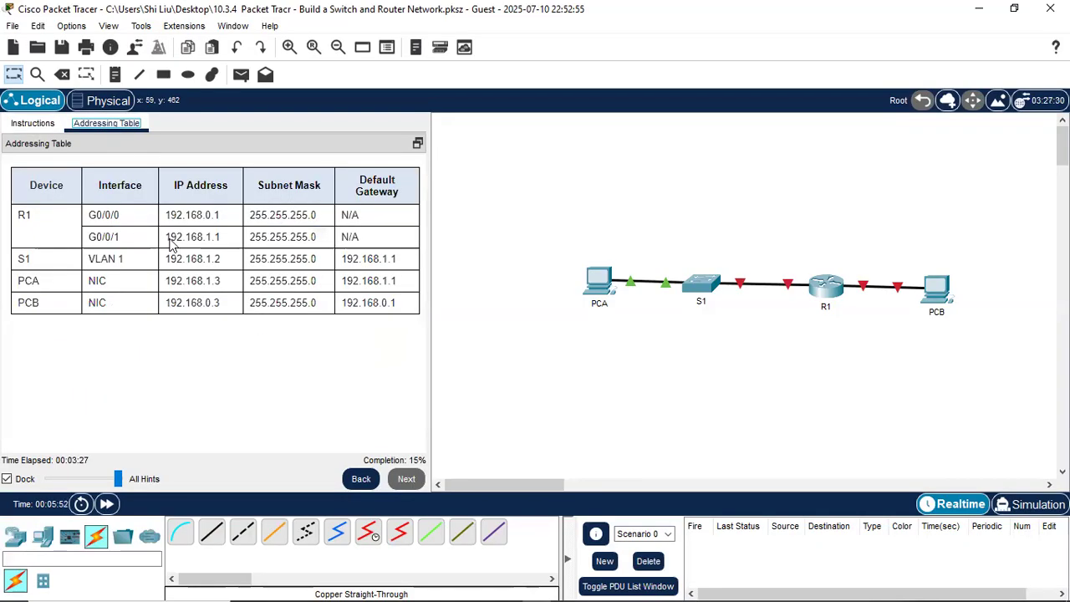
pyautogui.click(599, 284)
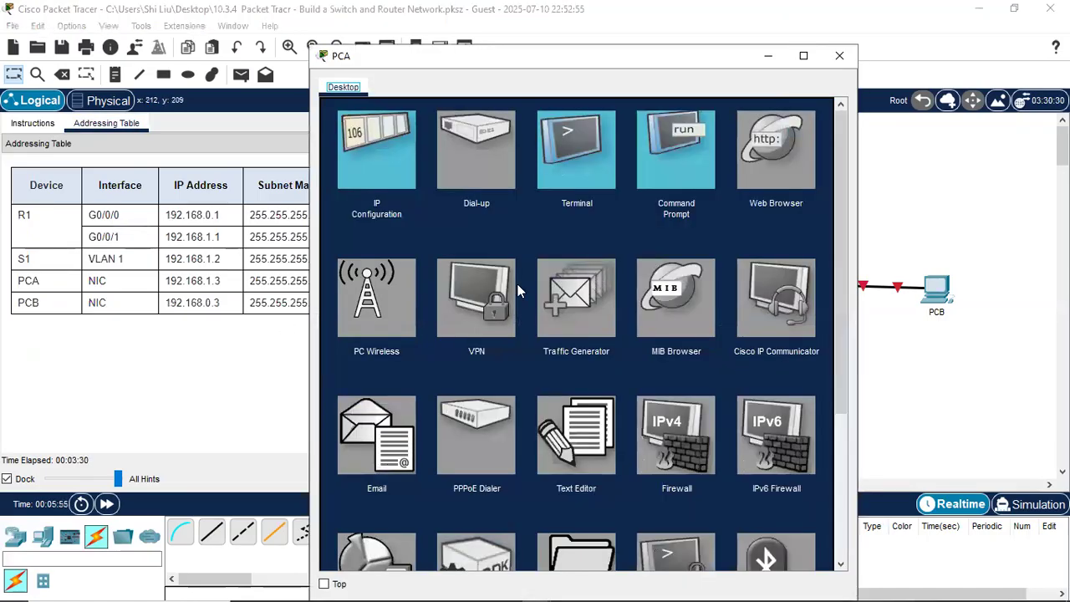
# - In PCA's IP Configuration, enter 192.168.1.3, 255.255.255.0, gateway 192.168.1.1, then close the window
pyautogui.click(381, 151)
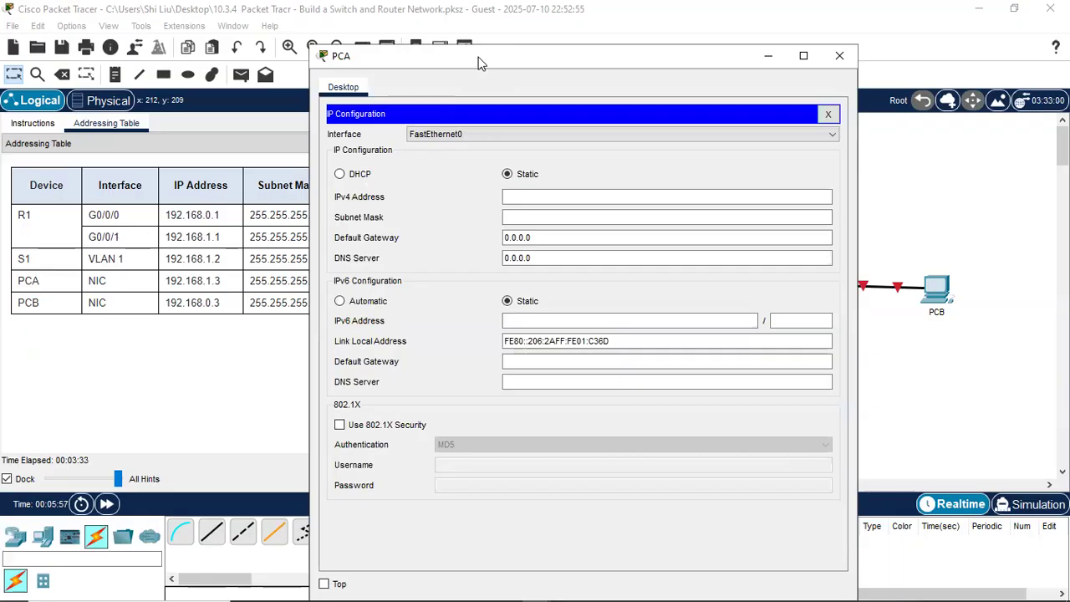
pyautogui.moveTo(480, 63); pyautogui.dragTo(618, 83)
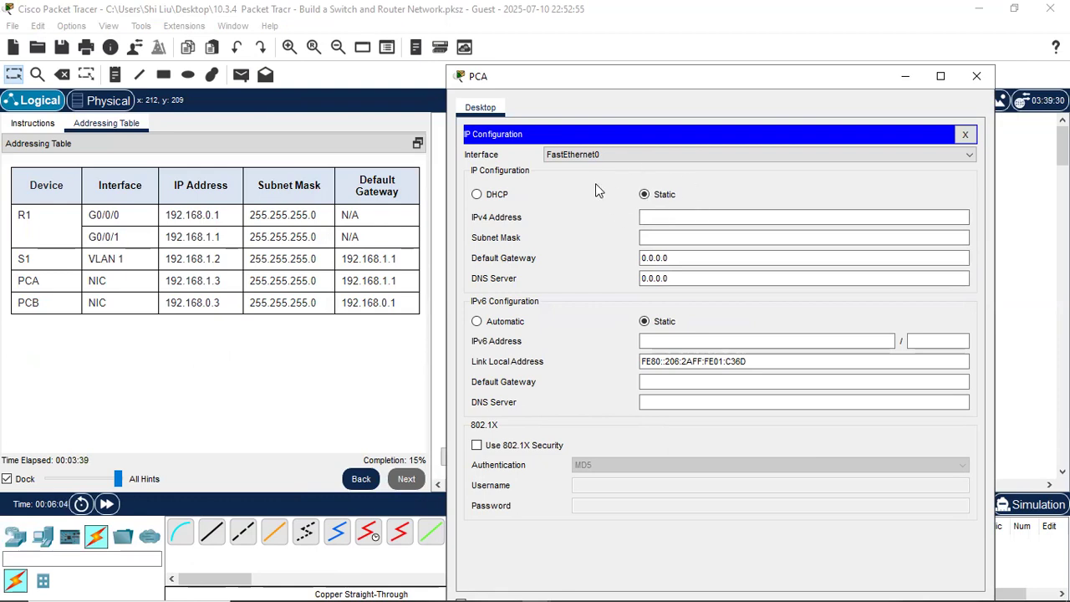
pyautogui.click(656, 218)
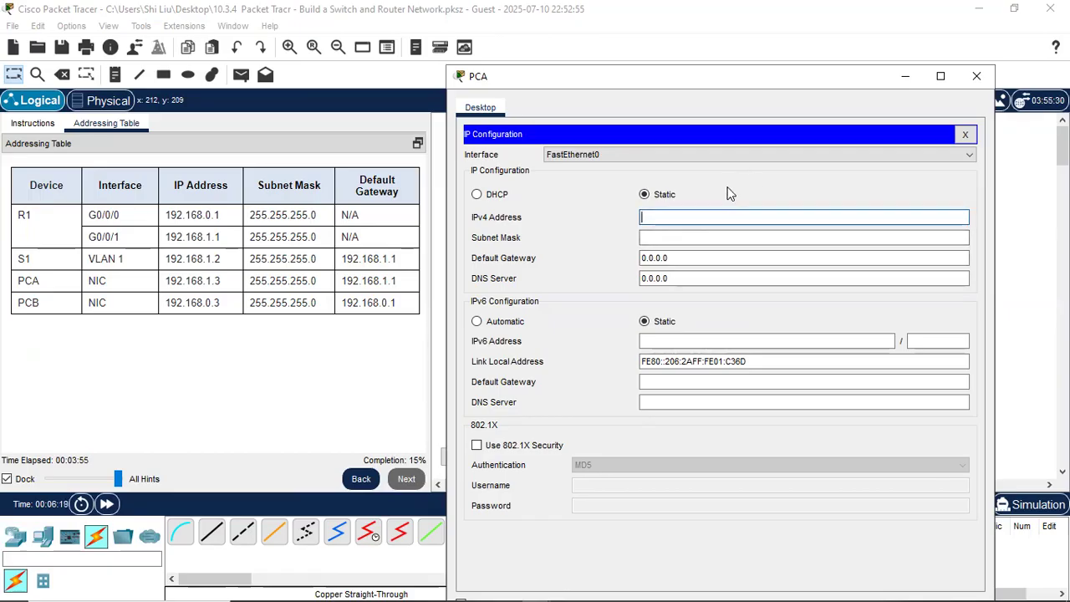
pyautogui.write('92.168.1.3')
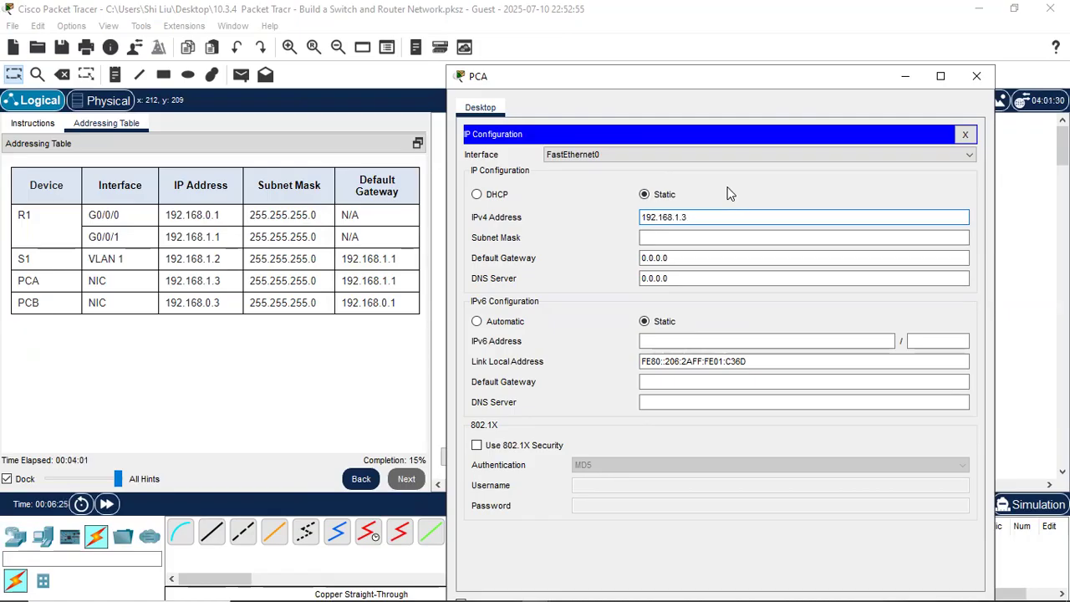
pyautogui.click(688, 239)
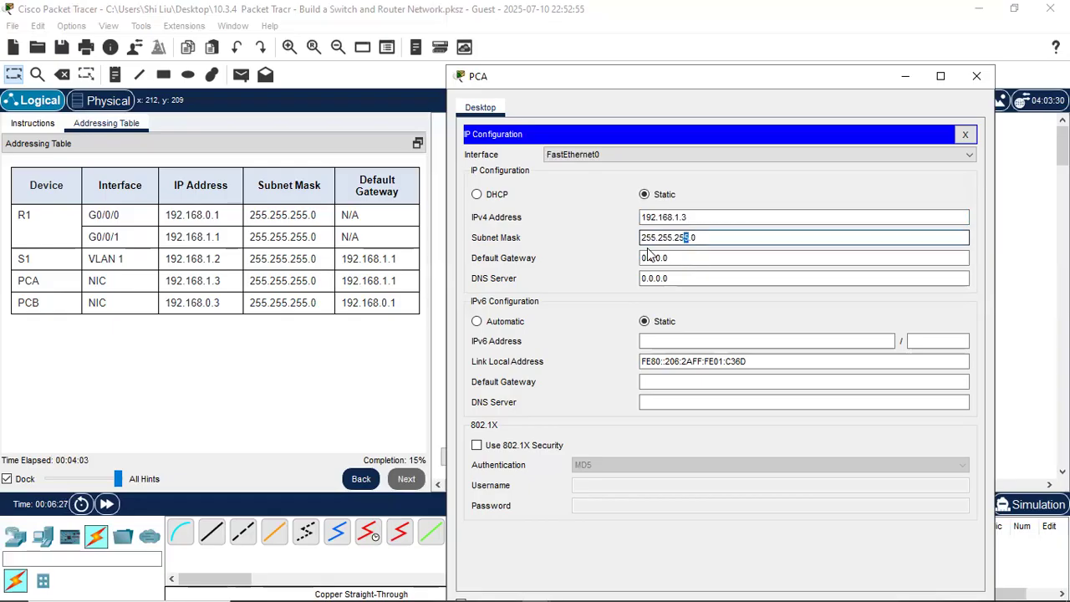
pyautogui.click(697, 258)
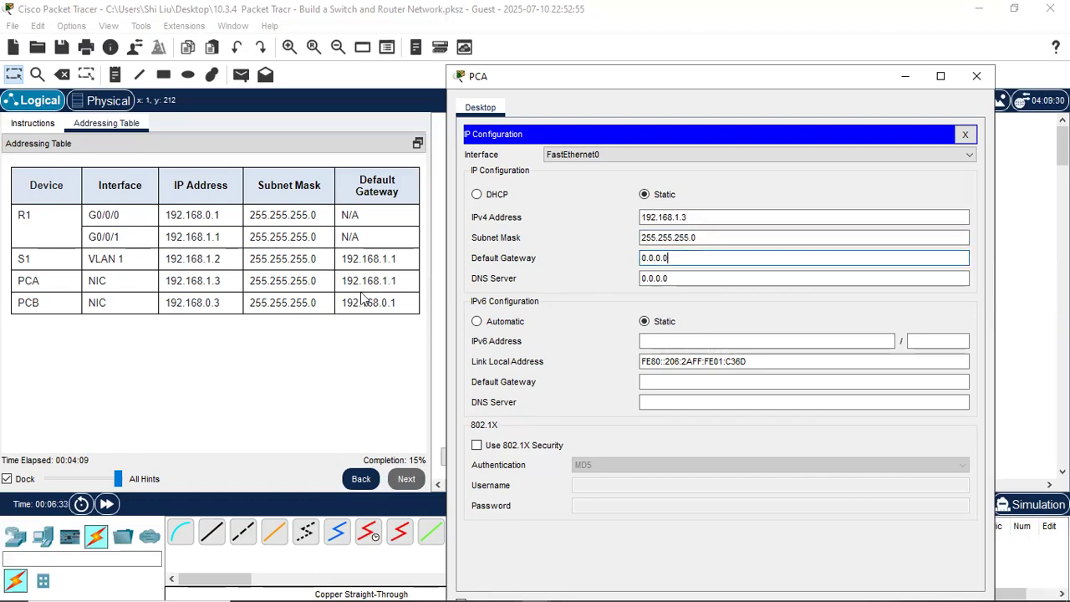
pyautogui.moveTo(697, 258); pyautogui.dragTo(622, 265)
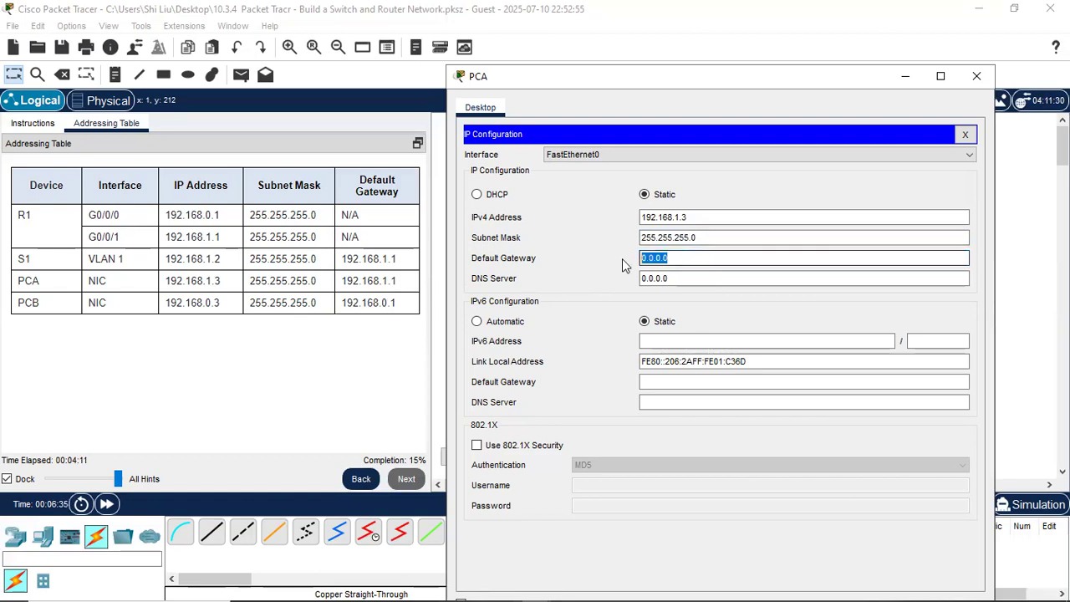
pyautogui.write('192.168')
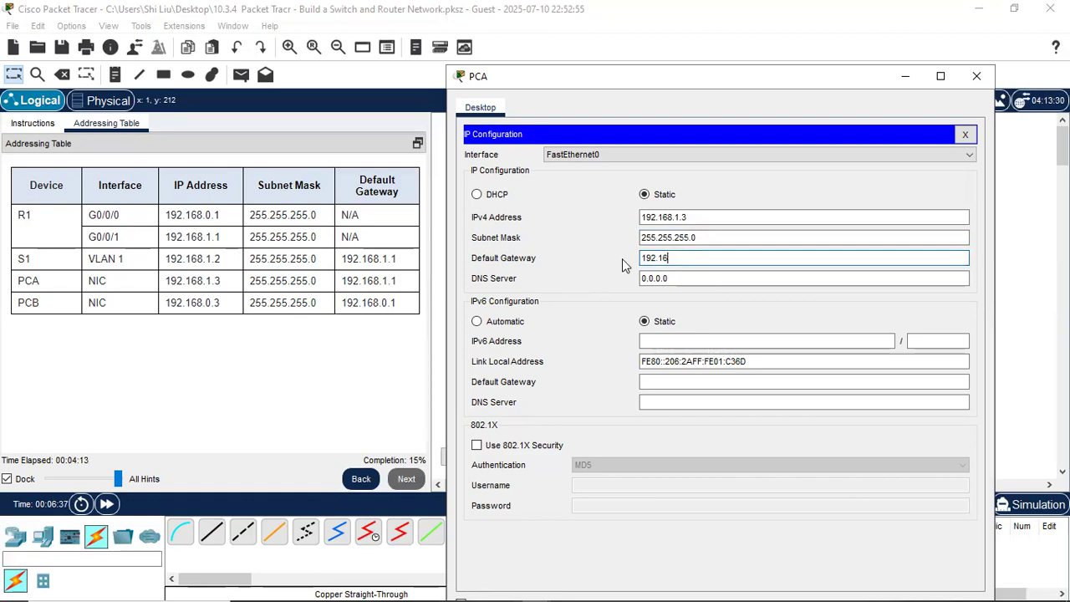
pyautogui.write('.1.1')
pyautogui.click(980, 78)
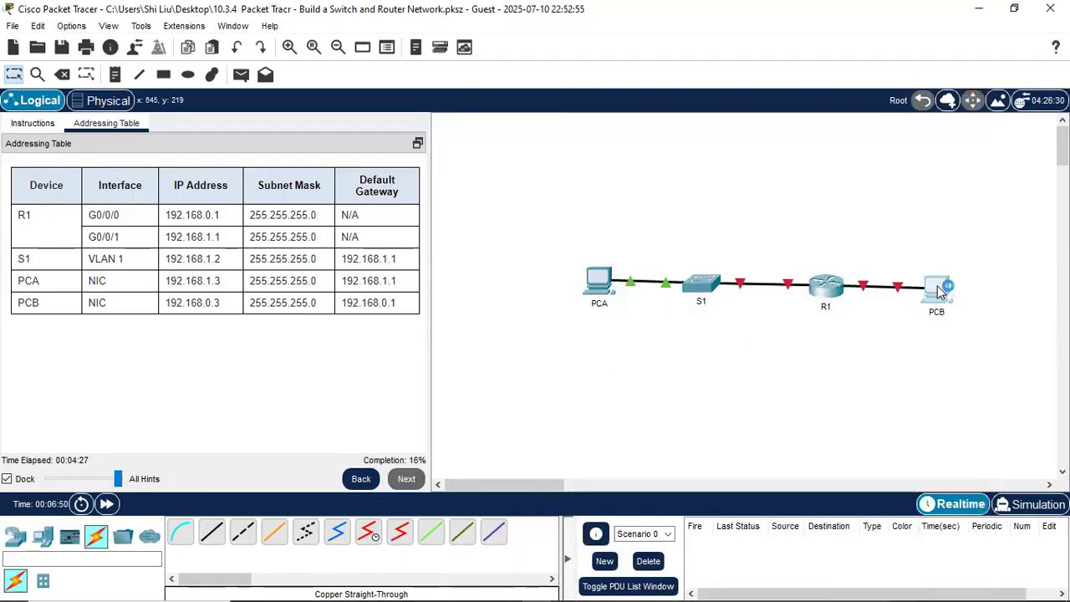
# - In PCB's IP Configuration, enter 192.168.0.3, 255.255.255.0, gateway 192.168.0.1, then close the window
pyautogui.click(941, 290)
pyautogui.click(384, 167)
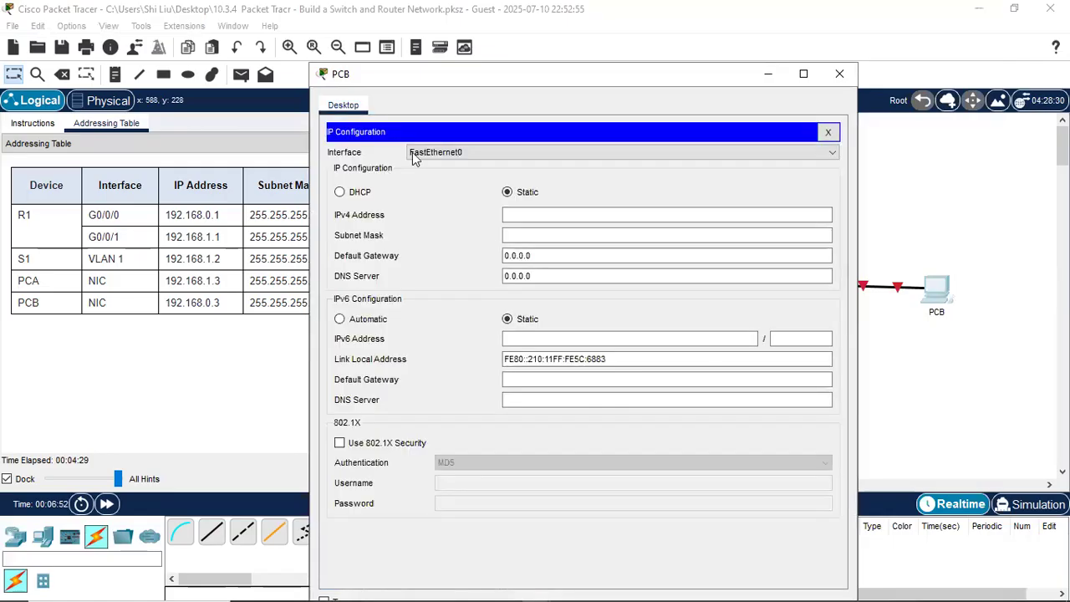
pyautogui.moveTo(492, 76); pyautogui.dragTo(664, 69)
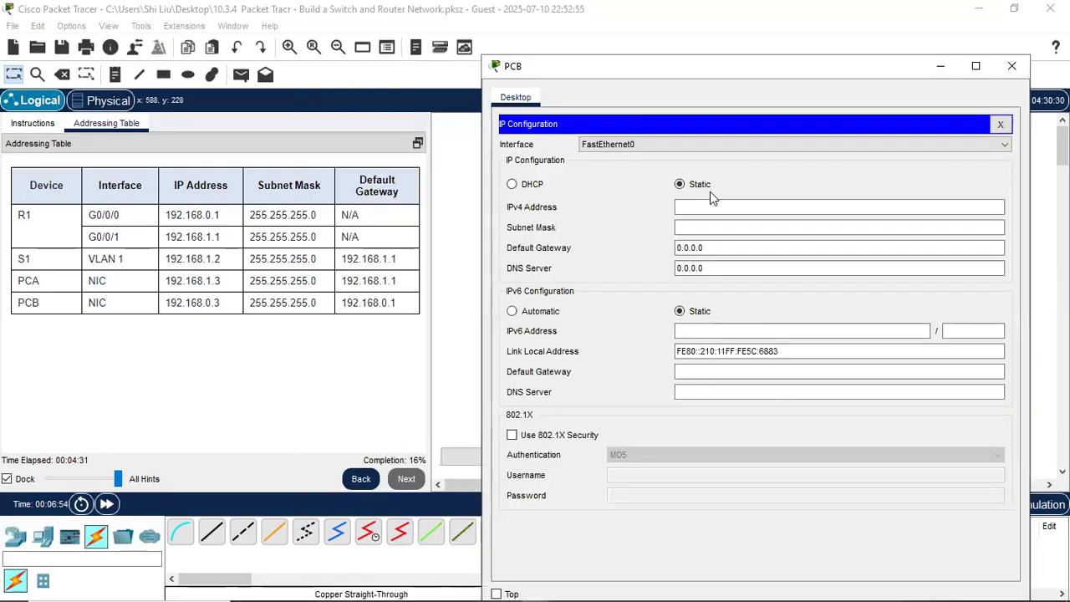
pyautogui.click(695, 207)
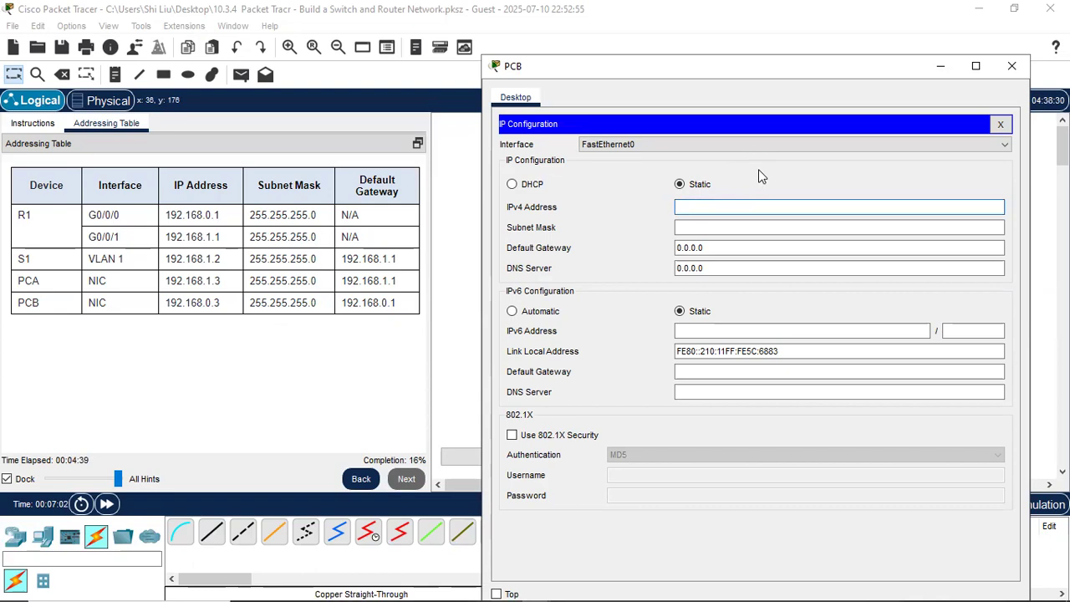
pyautogui.write('192.168.0.3')
pyautogui.click(733, 229)
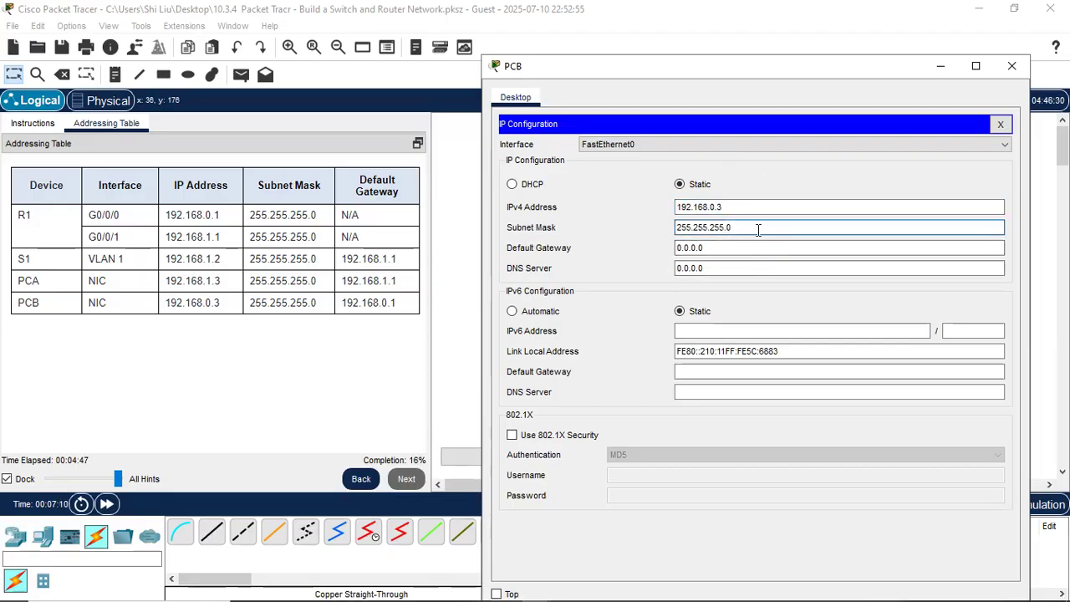
pyautogui.click(717, 247)
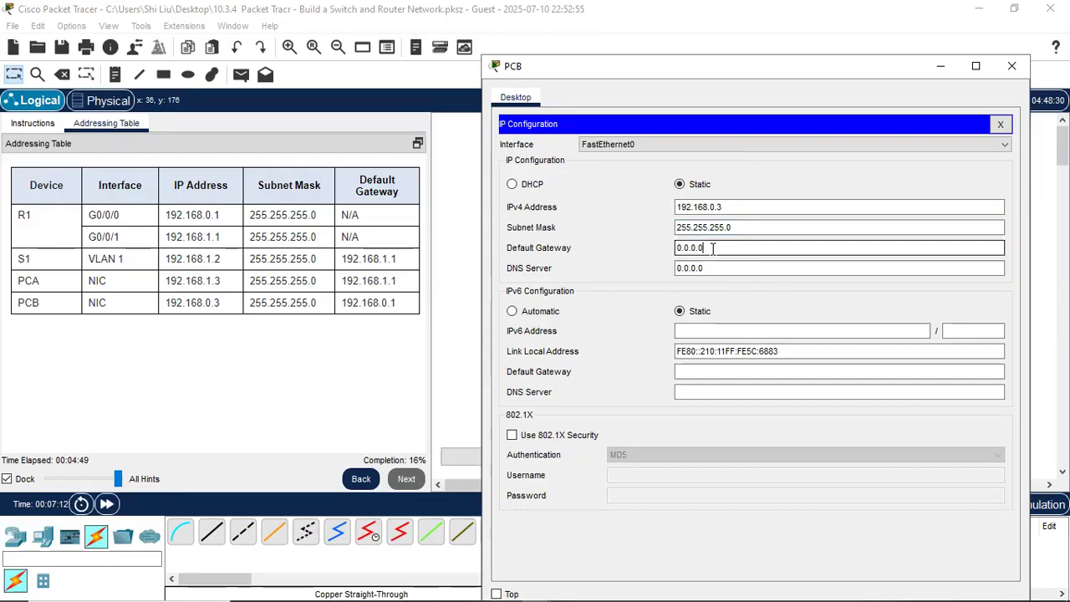
pyautogui.moveTo(698, 251); pyautogui.dragTo(720, 244)
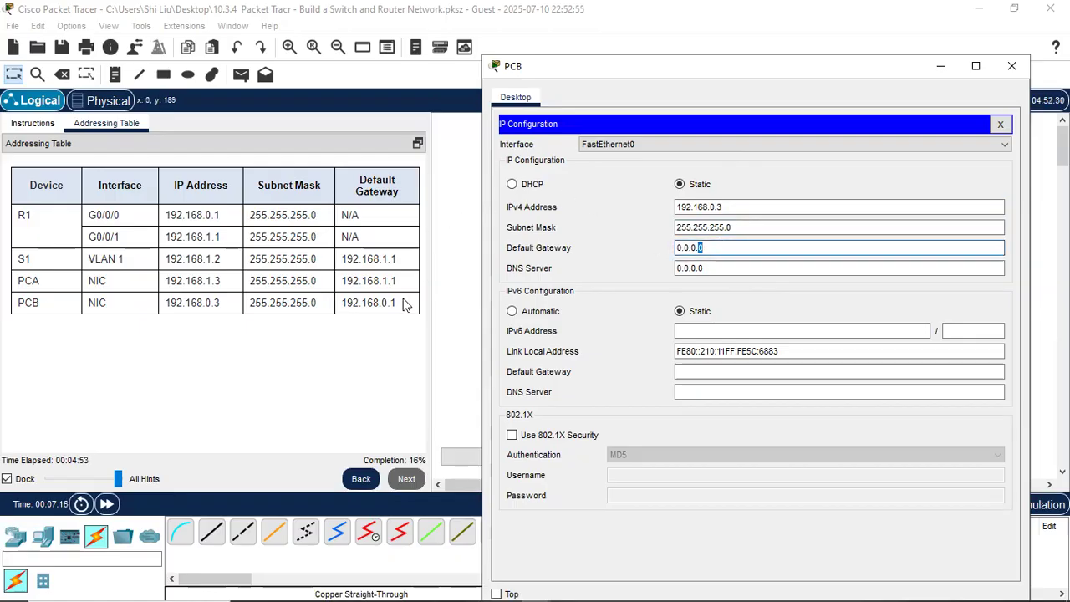
pyautogui.click(712, 247)
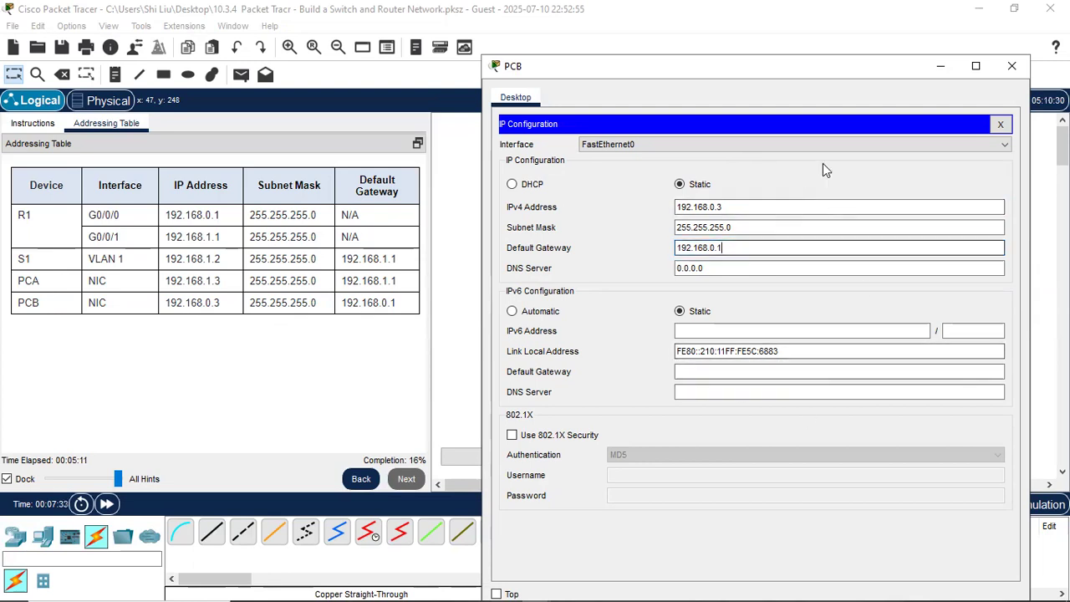
pyautogui.click(1009, 69)
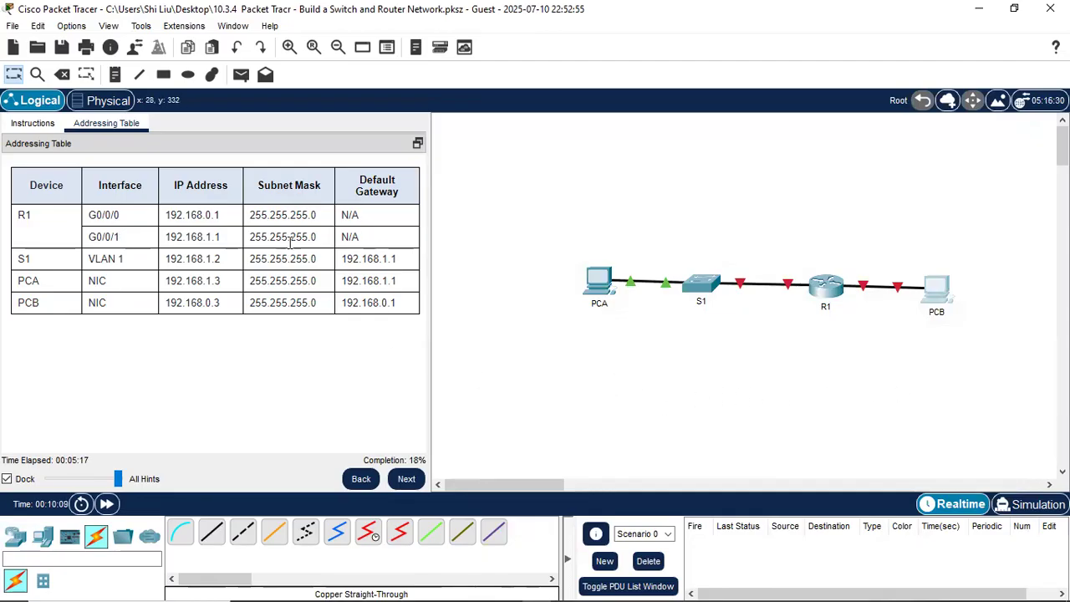
# - Return to the Instructions, advance to the 'Ping between PCA and PCB' step, and open PCA
pyautogui.click(23, 127)
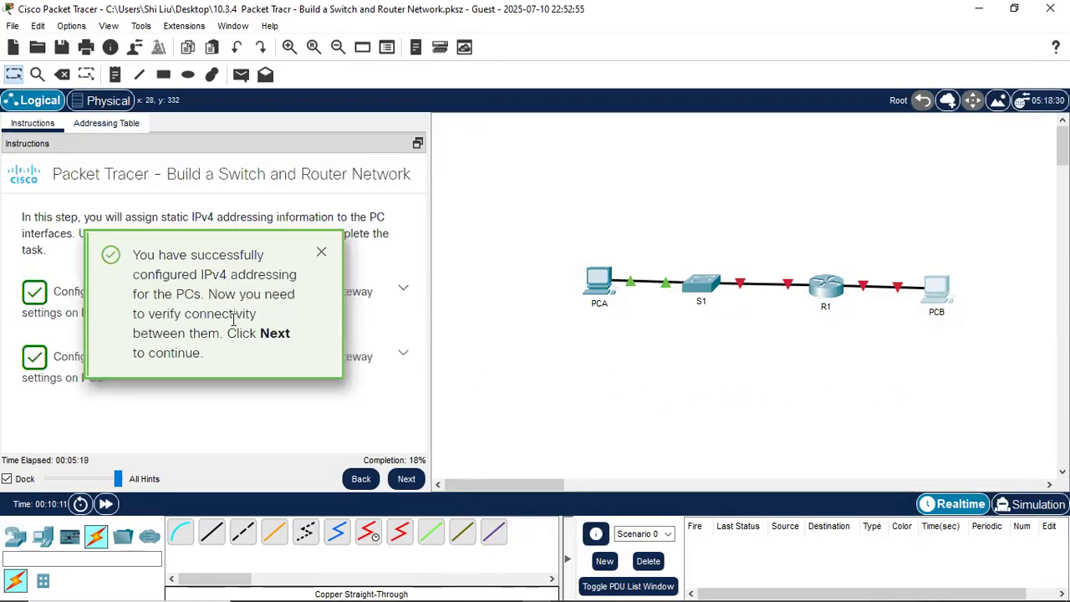
pyautogui.click(407, 475)
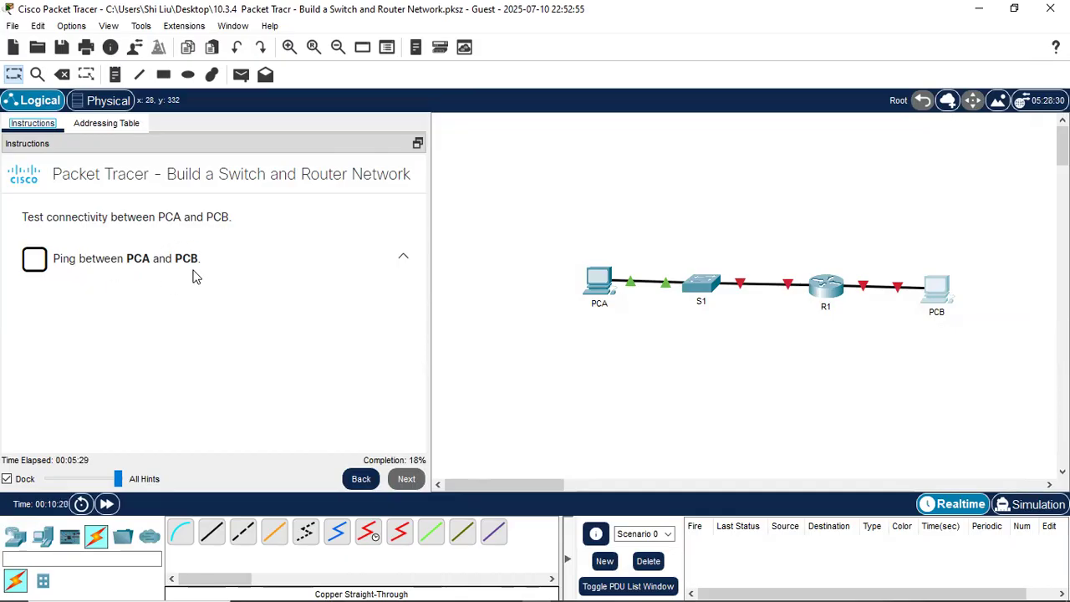
pyautogui.click(600, 283)
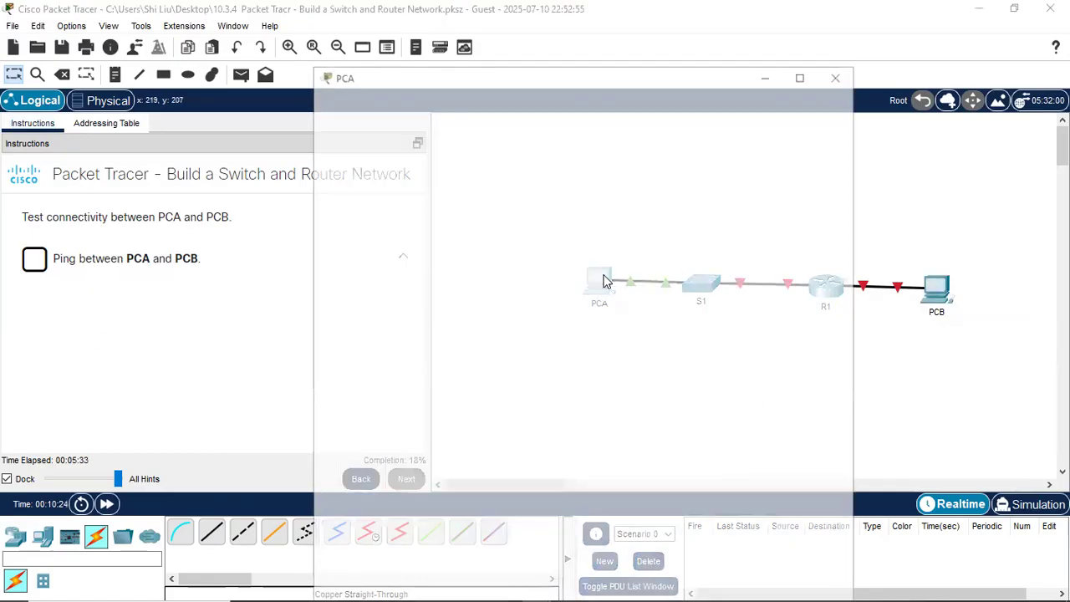
# - Run ping 192.168.0.3 in PCA's Command Prompt, note the 100% loss, and close PCA
pyautogui.click(676, 162)
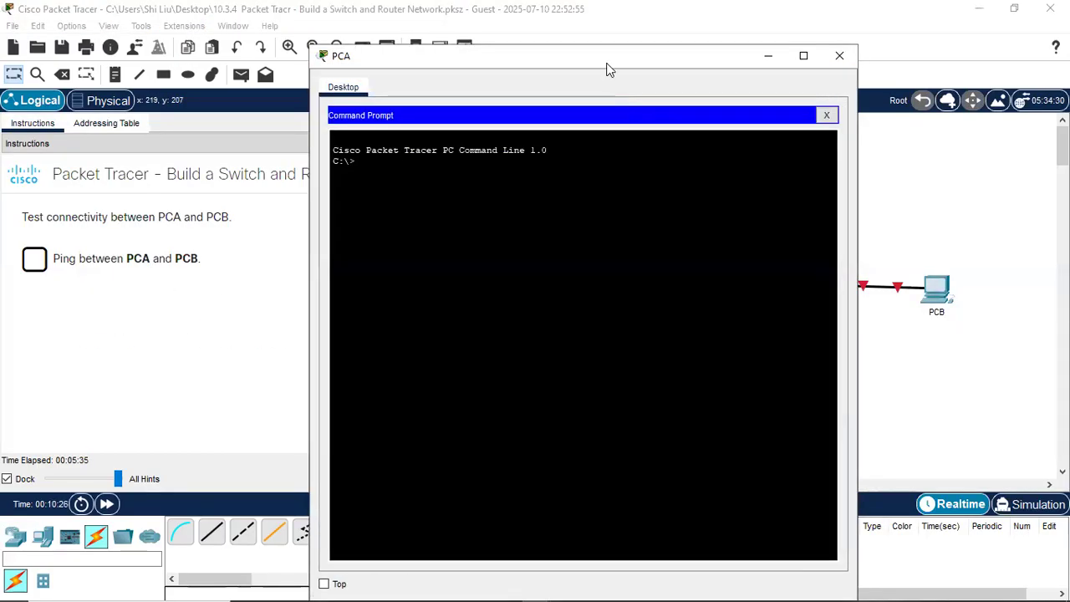
pyautogui.moveTo(610, 59); pyautogui.dragTo(705, 69)
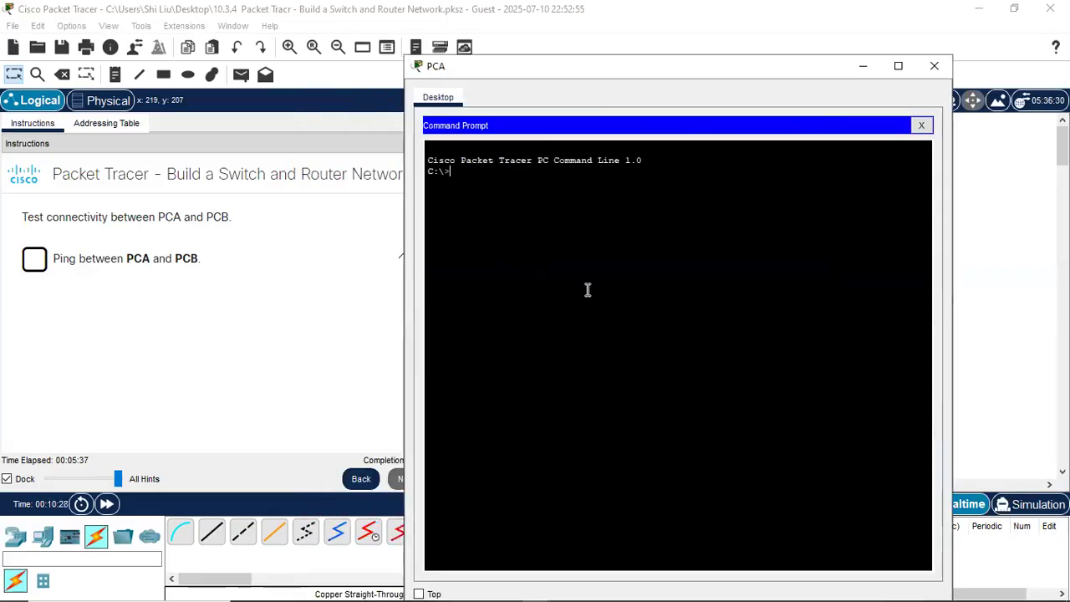
pyautogui.write('pin')
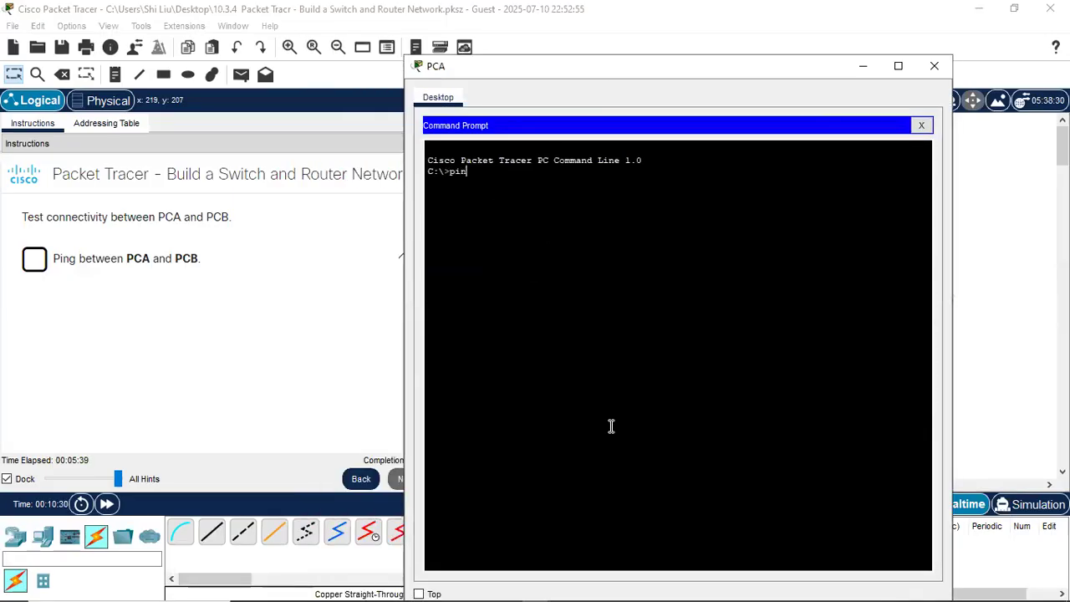
pyautogui.write('g 192.168.0.3')
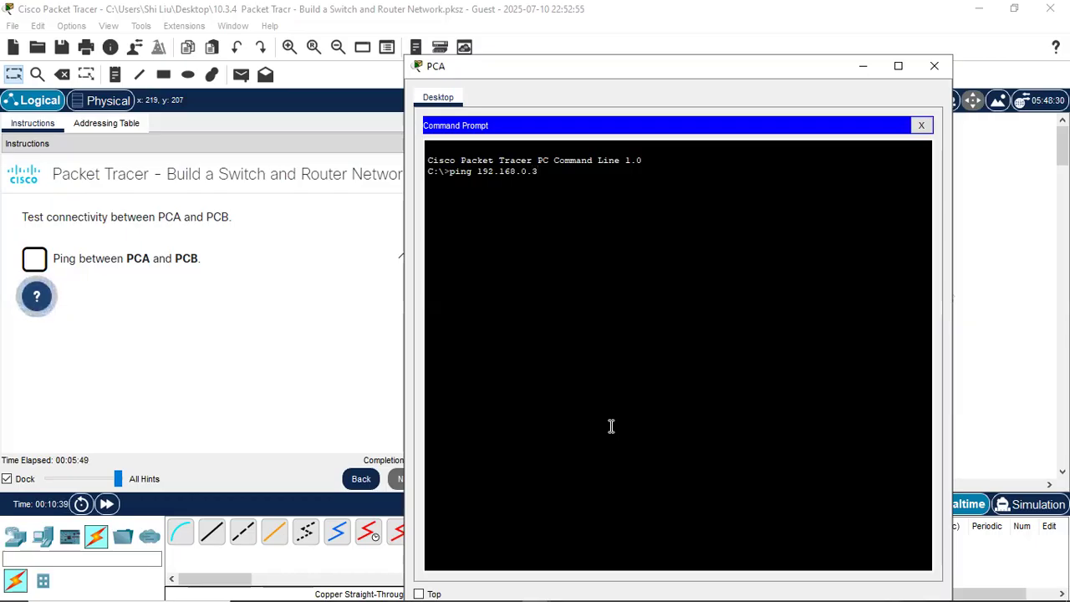
pyautogui.press('Return')
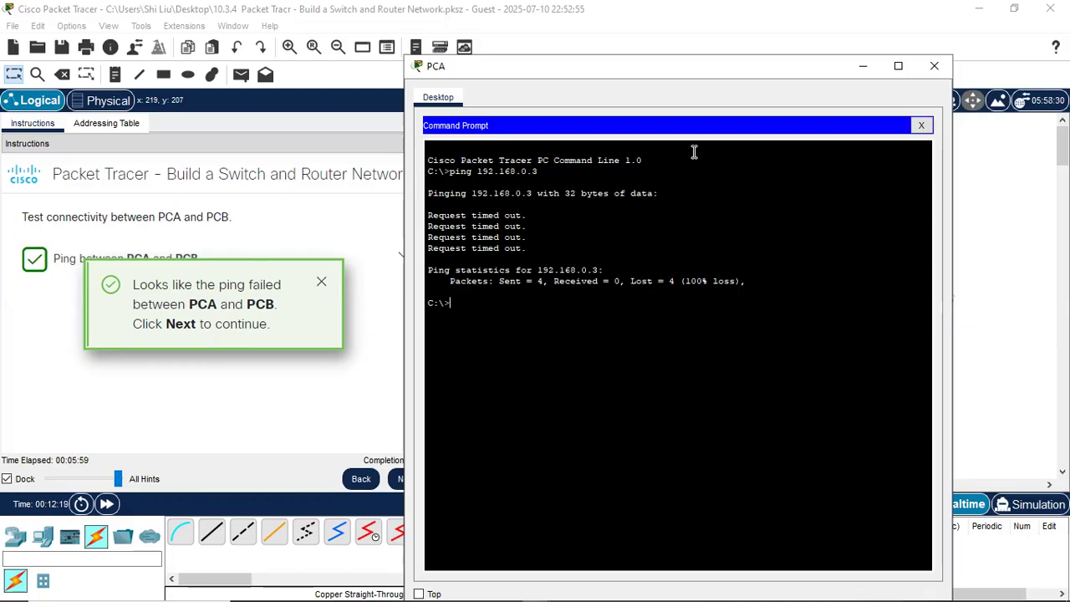
pyautogui.click(933, 65)
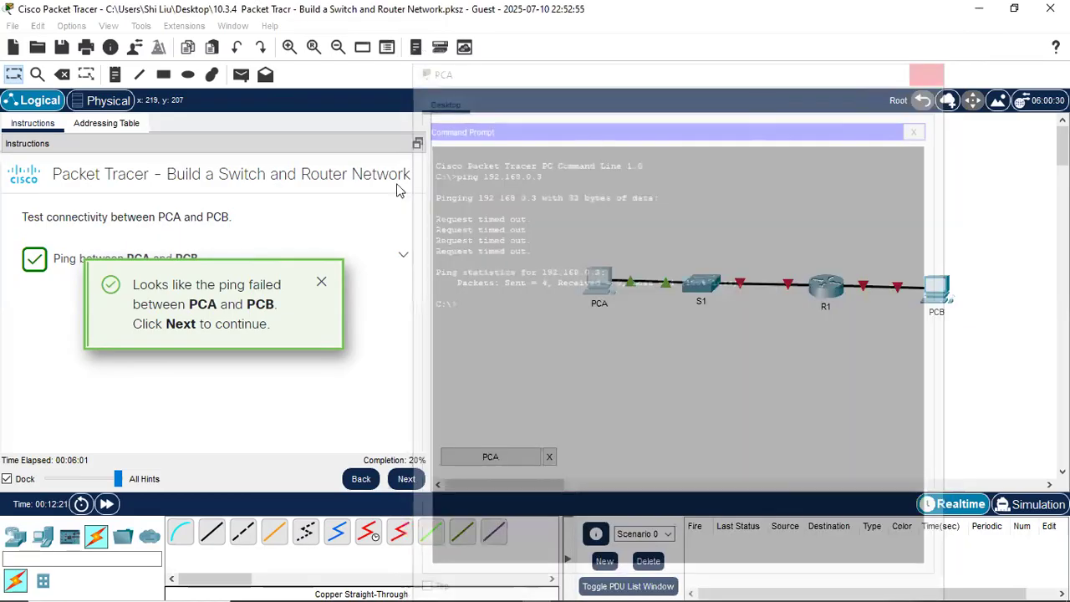
# - Advance to the question 'Why were the pings not successful?' and select its answer box
pyautogui.click(407, 479)
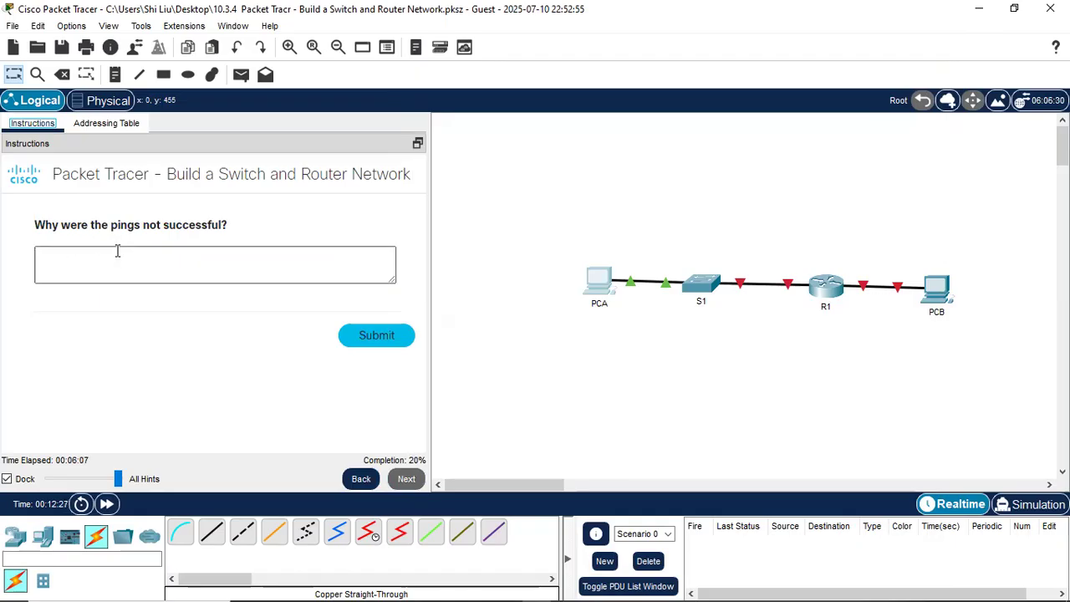
pyautogui.click(129, 261)
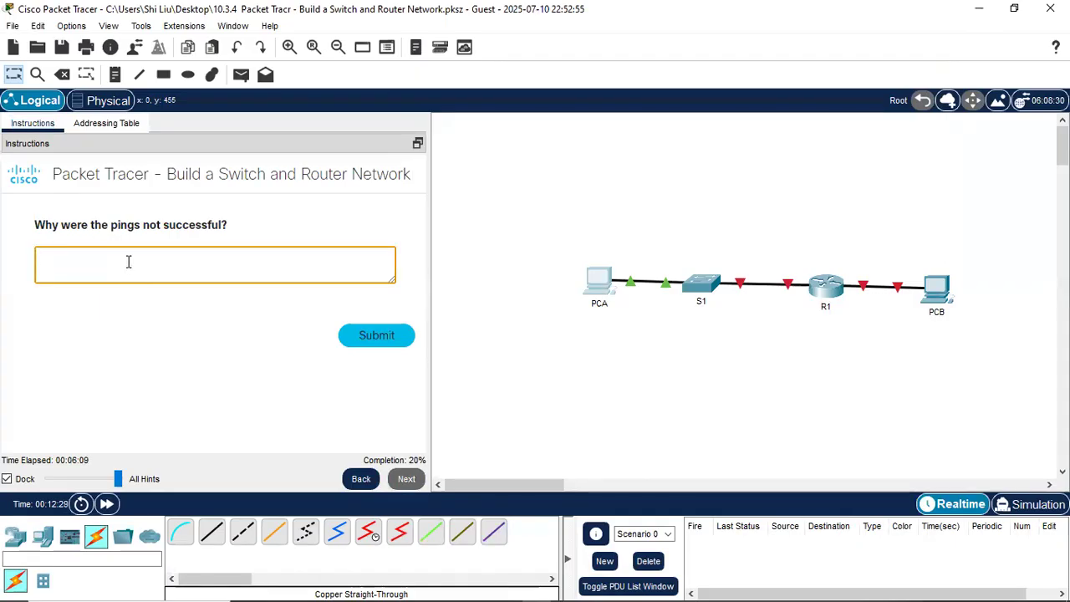
pyautogui.click(591, 371)
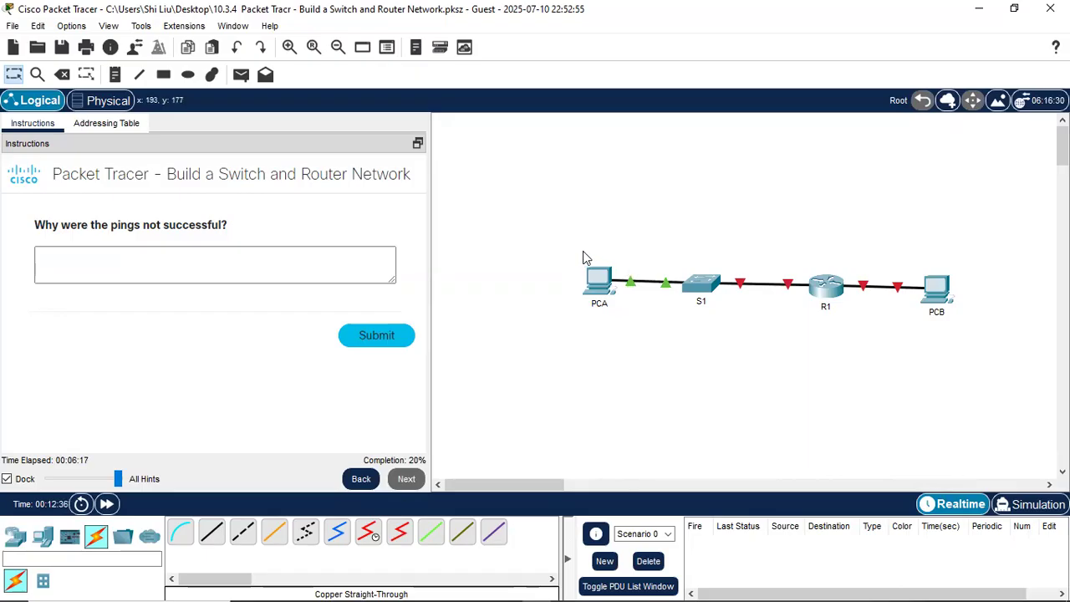
# - Select PCA, S1, PCB and R1 on the topology to inspect the devices
pyautogui.moveTo(582, 252); pyautogui.dragTo(794, 326)
pyautogui.moveTo(848, 259); pyautogui.dragTo(992, 339)
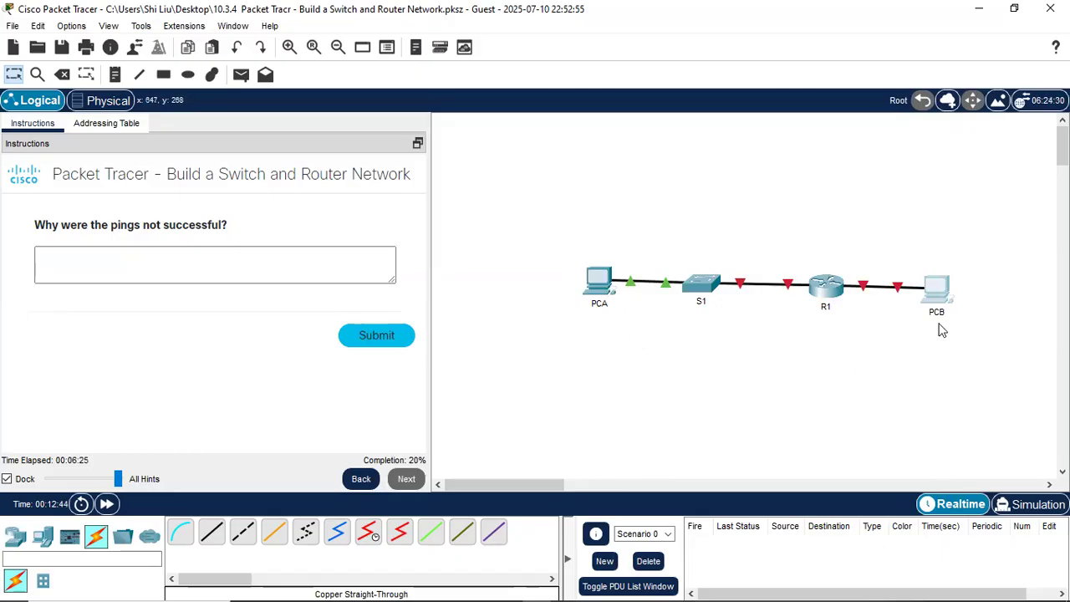
pyautogui.moveTo(779, 241); pyautogui.dragTo(867, 360)
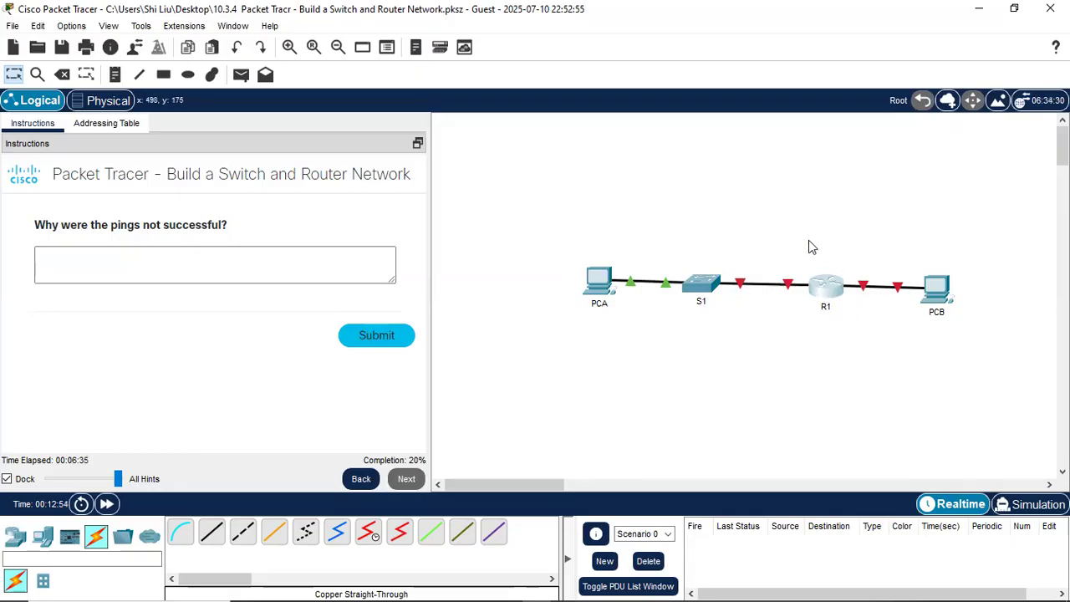
pyautogui.moveTo(778, 231); pyautogui.dragTo(861, 371)
pyautogui.moveTo(574, 243); pyautogui.dragTo(798, 366)
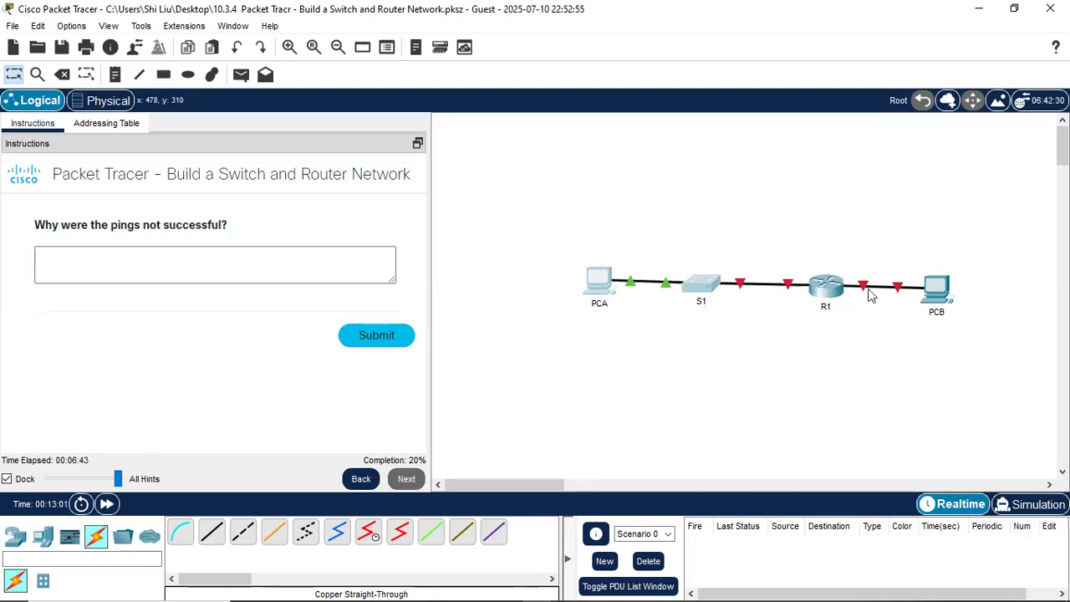
pyautogui.moveTo(850, 251); pyautogui.dragTo(984, 359)
pyautogui.moveTo(769, 240); pyautogui.dragTo(877, 343)
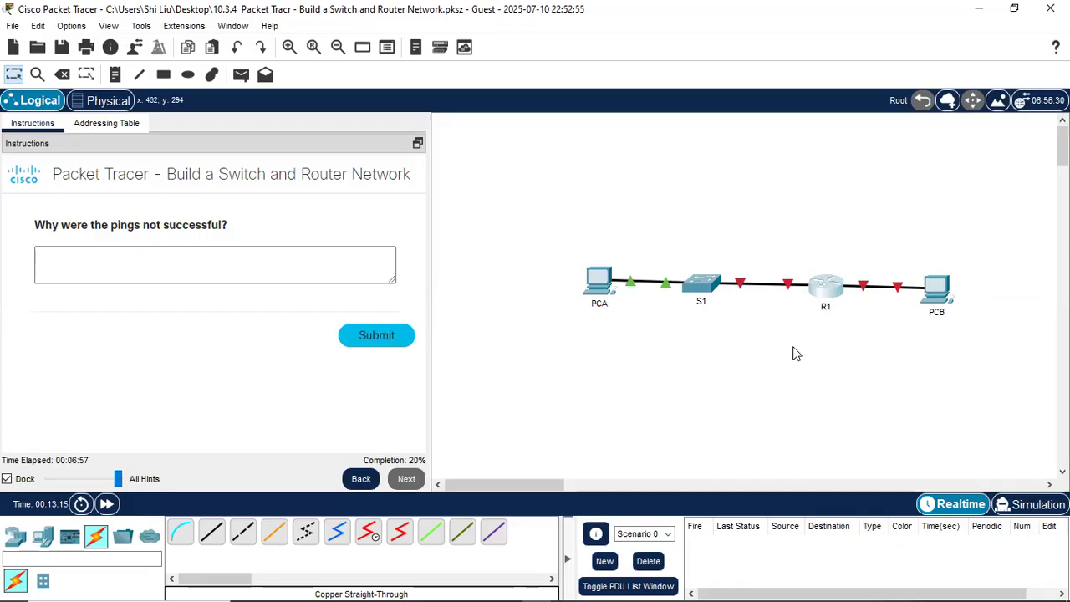
# - Submit 'the default gateway interfaces on R1 are not configured yet.' and advance to R1's basic settings
pyautogui.click(189, 264)
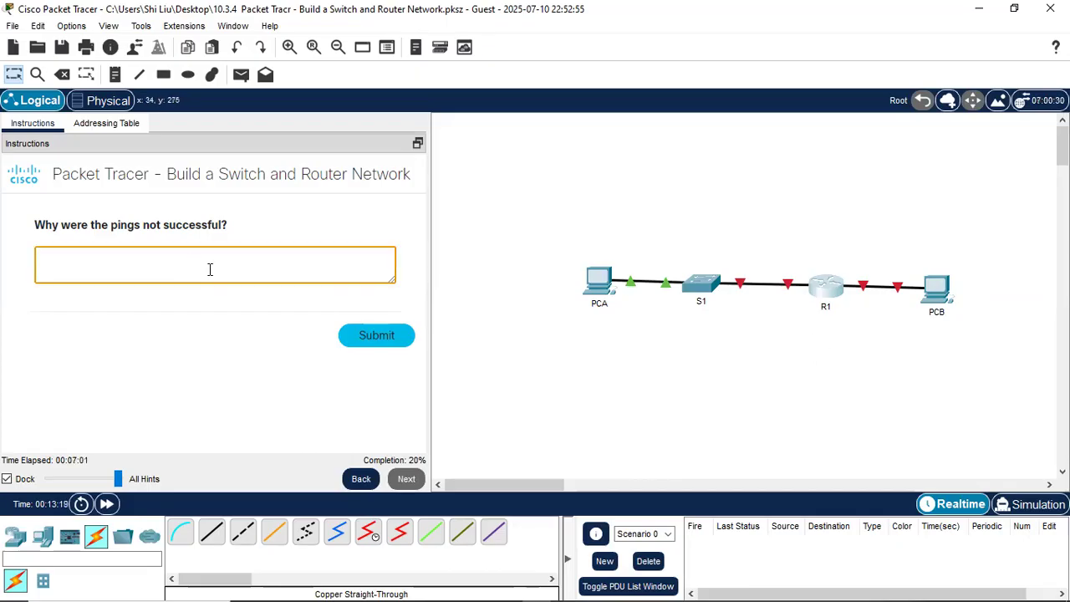
pyautogui.write('the default gateway inter')
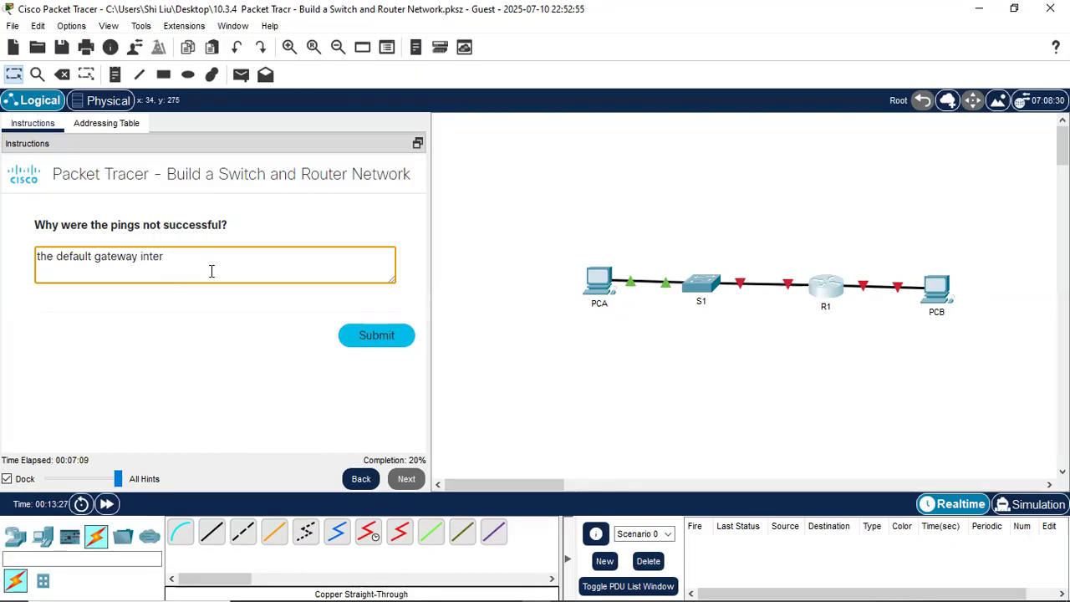
pyautogui.write('faces on R1 are not configured yet.')
pyautogui.click(372, 337)
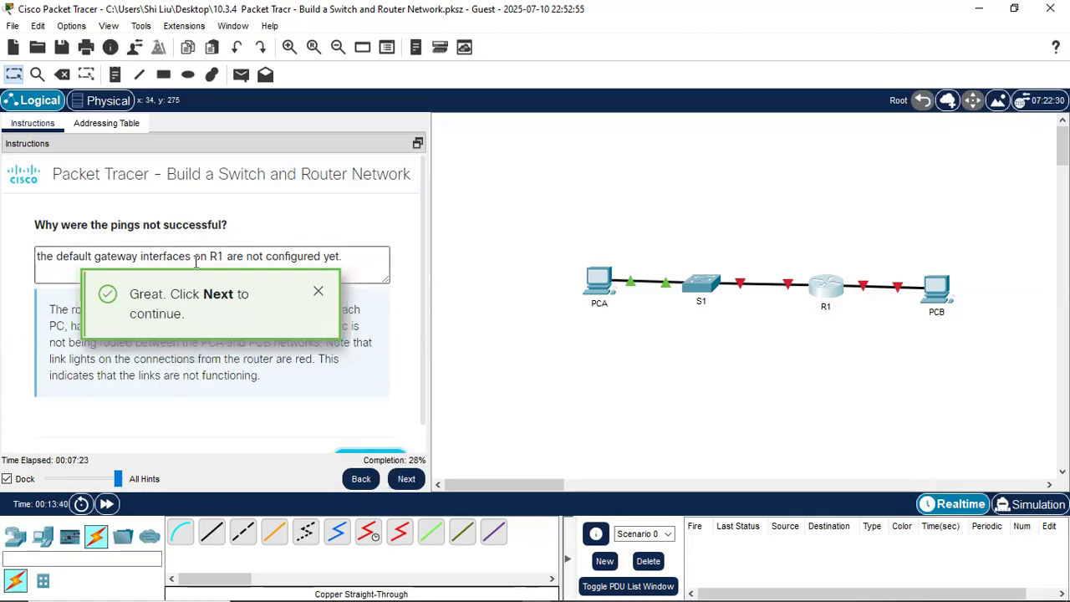
pyautogui.click(318, 291)
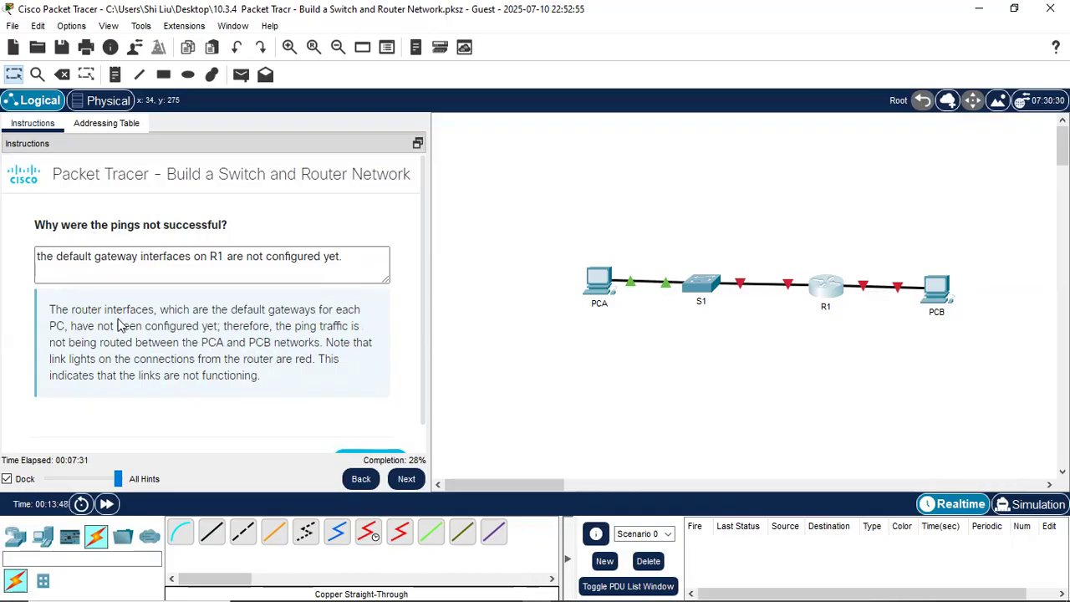
pyautogui.scroll(-1, 403, 313)
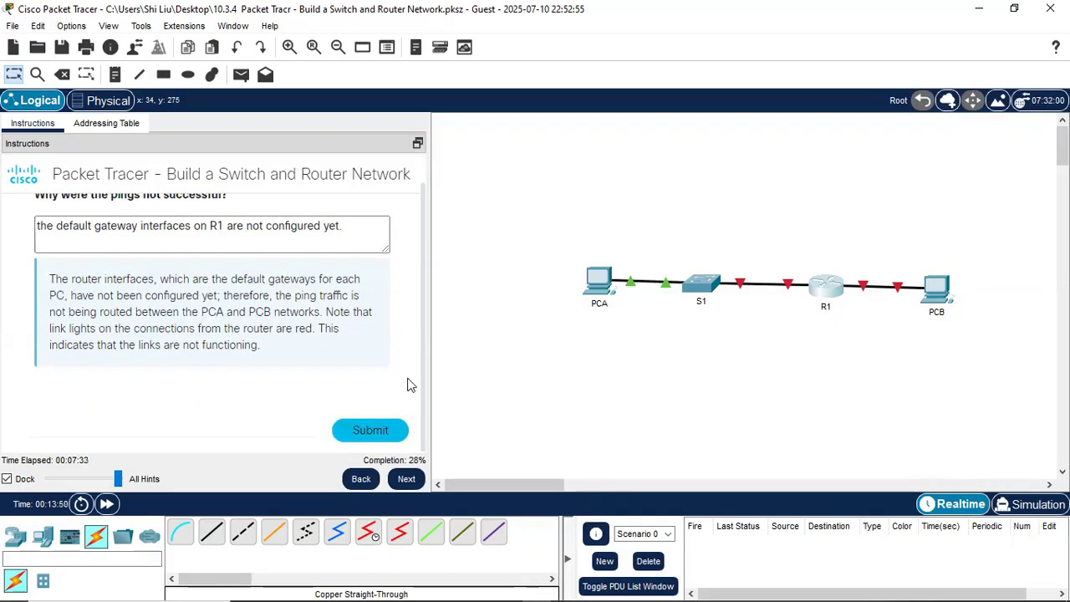
pyautogui.click(408, 481)
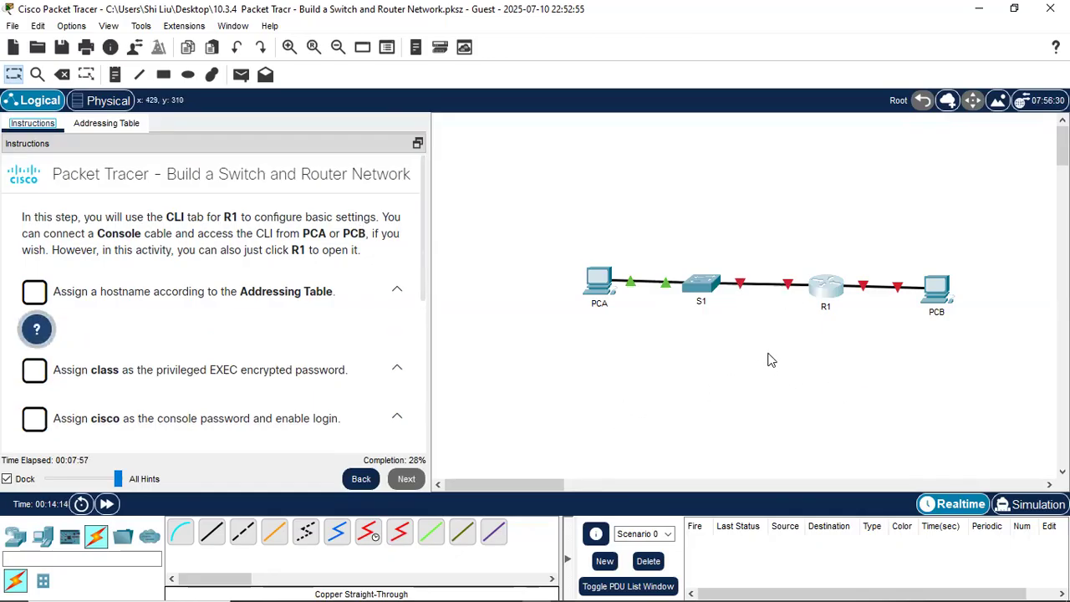
# - Open the R1 router's CLI tab from the topology canvas
pyautogui.click(821, 294)
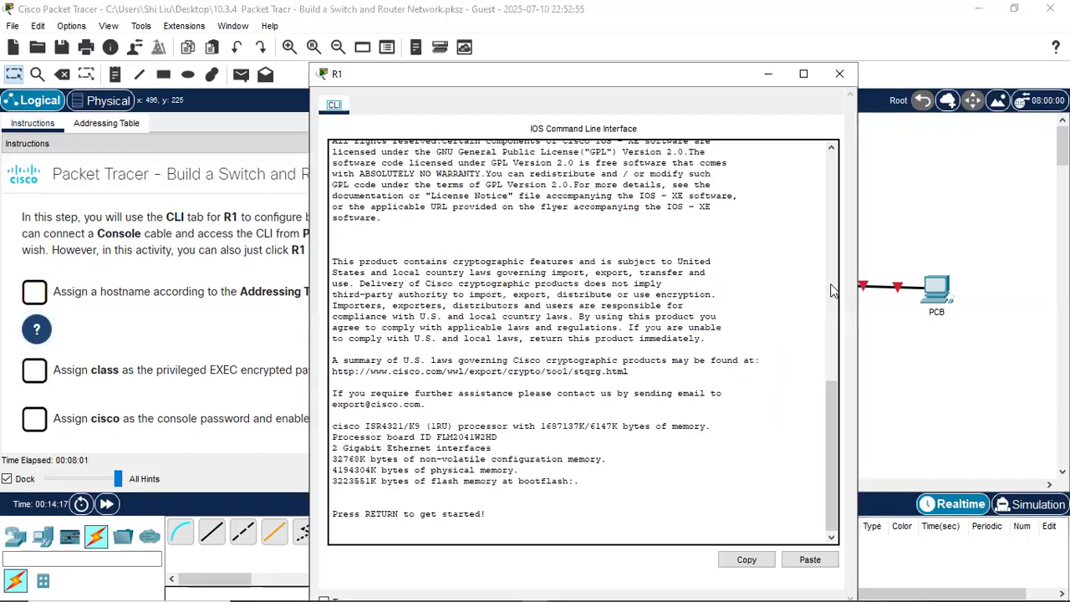
# - Run enable and configure terminal on R1 to reach the Router(config)# prompt
pyautogui.click(429, 519)
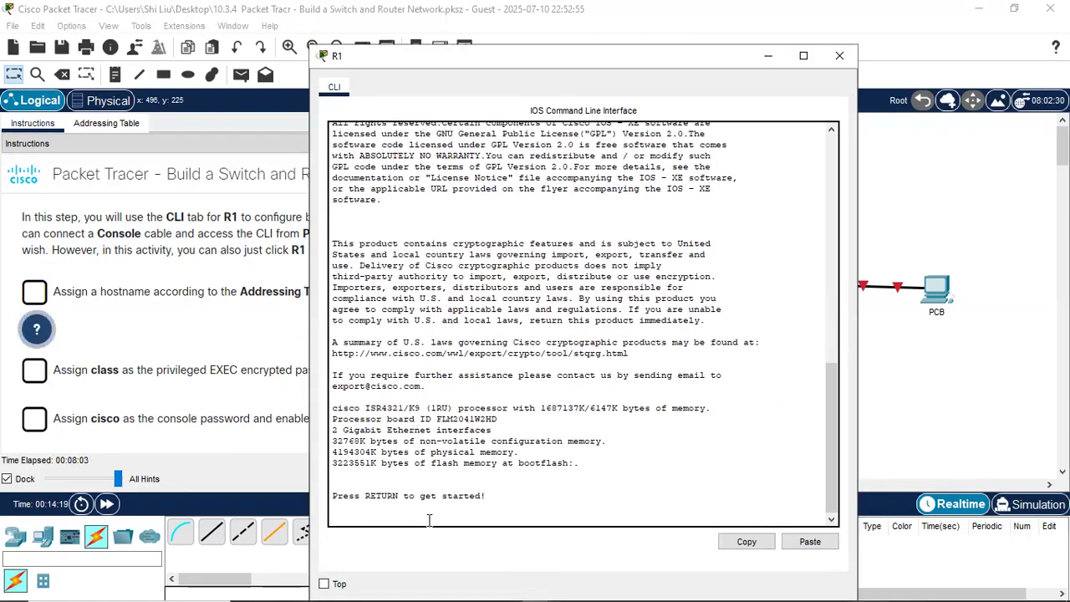
pyautogui.press('Return')
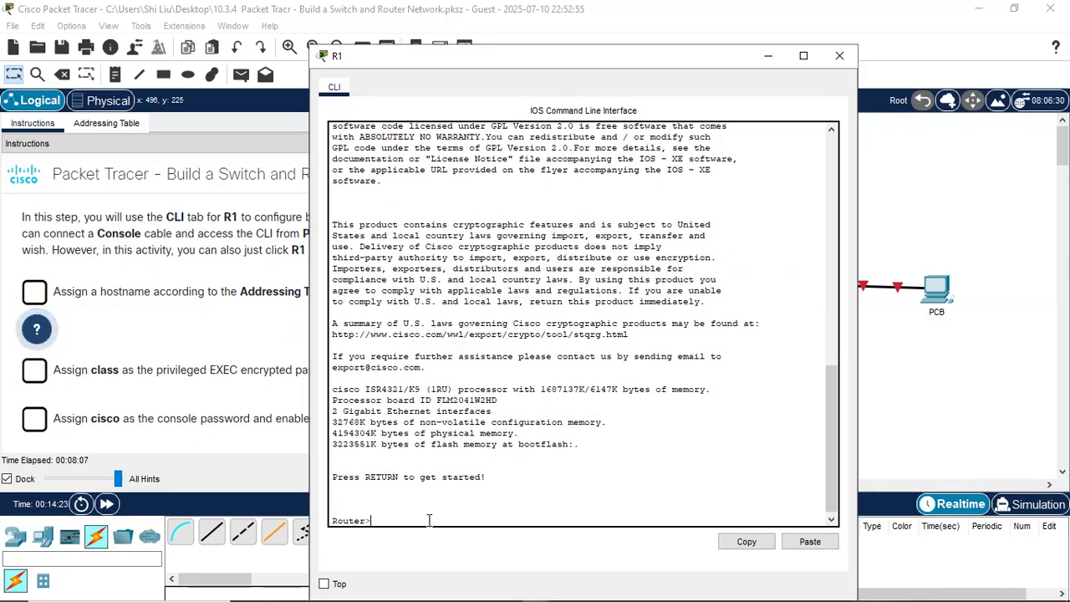
pyautogui.write('enable')
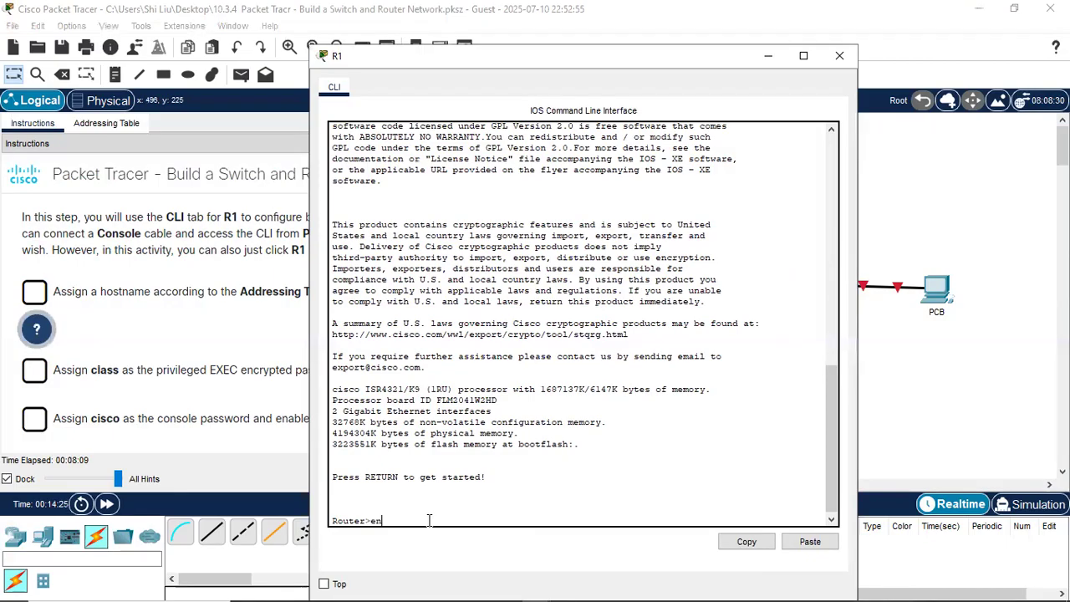
pyautogui.press('Return')
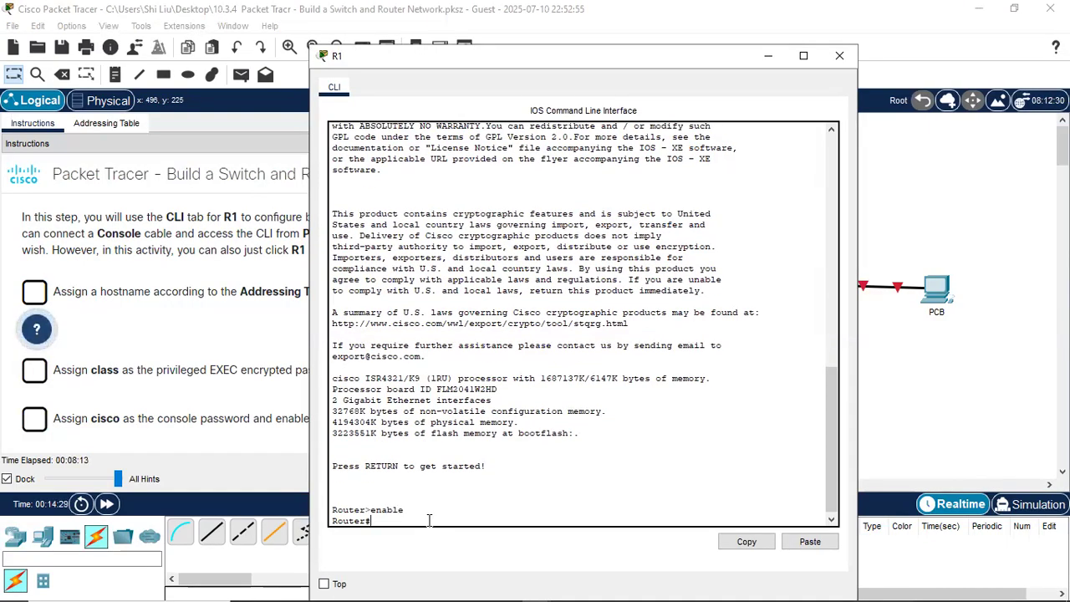
pyautogui.write('configure terminal')
pyautogui.press('Return')
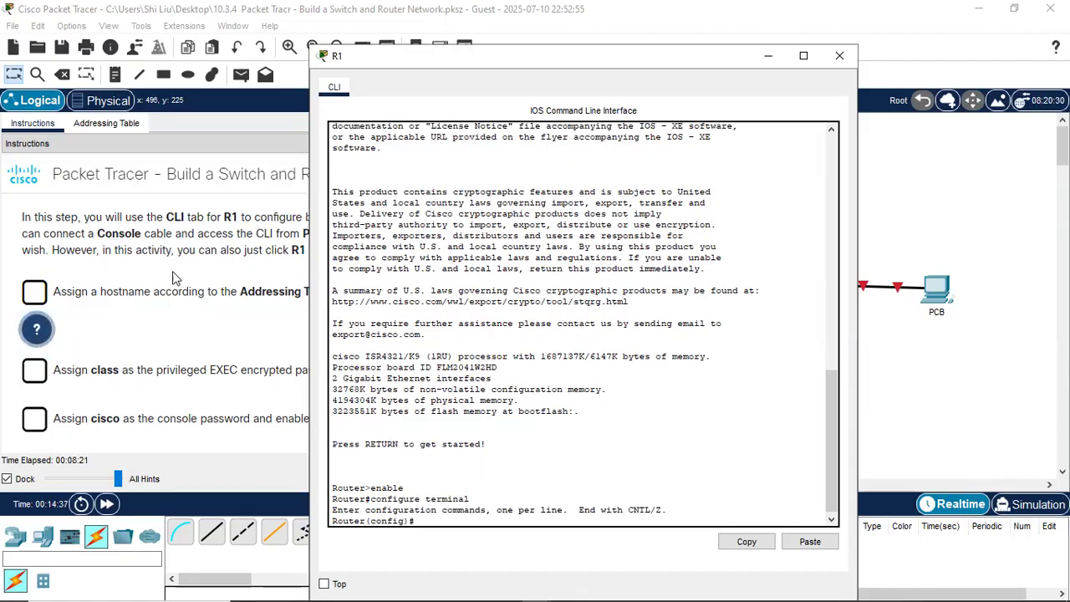
pyautogui.moveTo(434, 63); pyautogui.dragTo(580, 91)
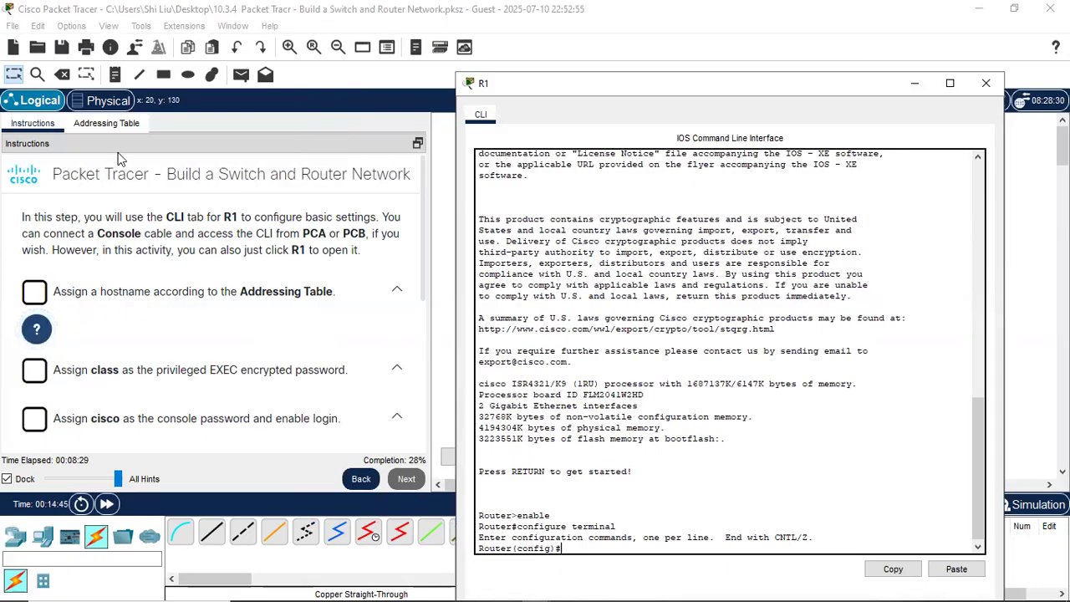
# - Check the Addressing Table, then rename the router with hostname R1
pyautogui.click(84, 124)
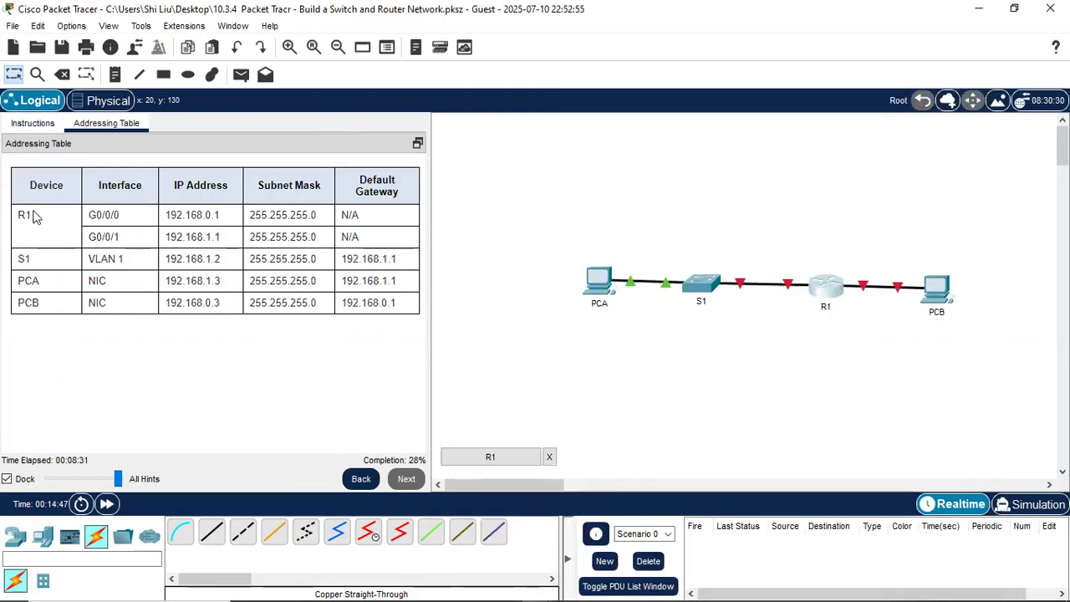
pyautogui.click(29, 123)
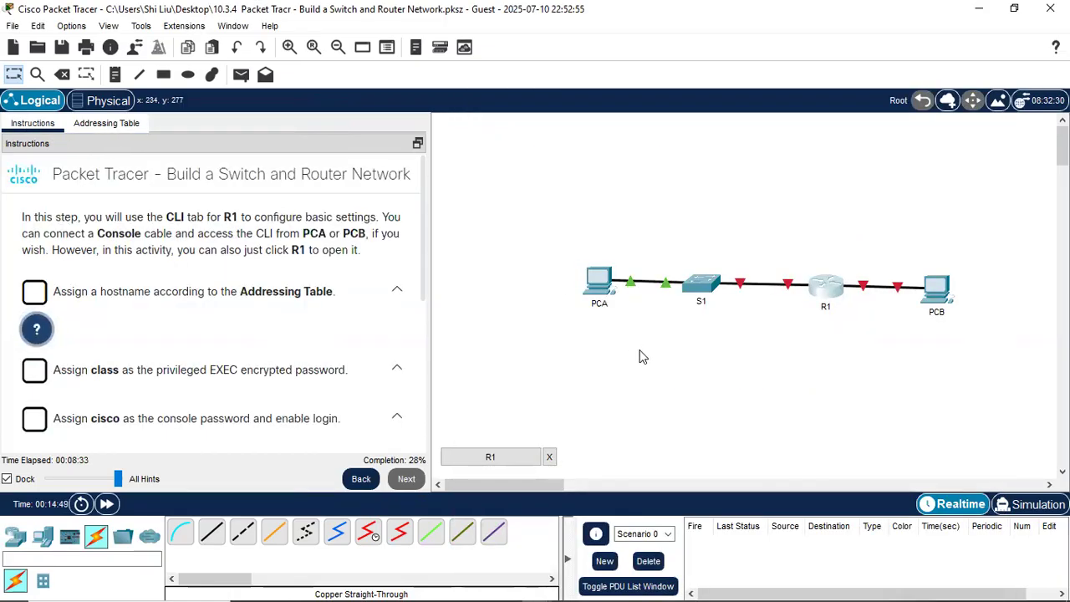
pyautogui.click(823, 291)
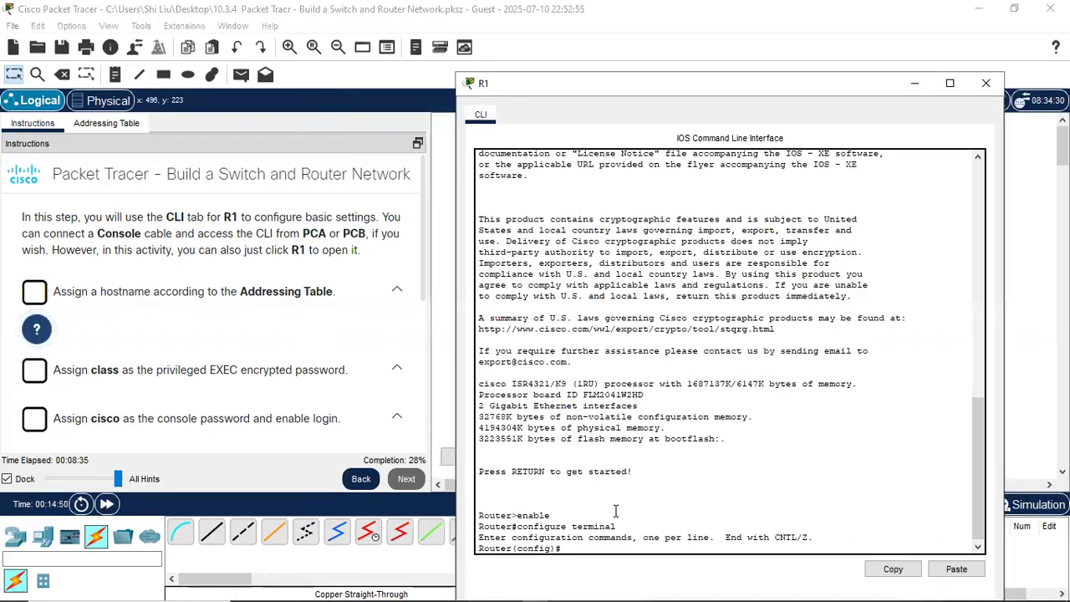
pyautogui.write('hostname')
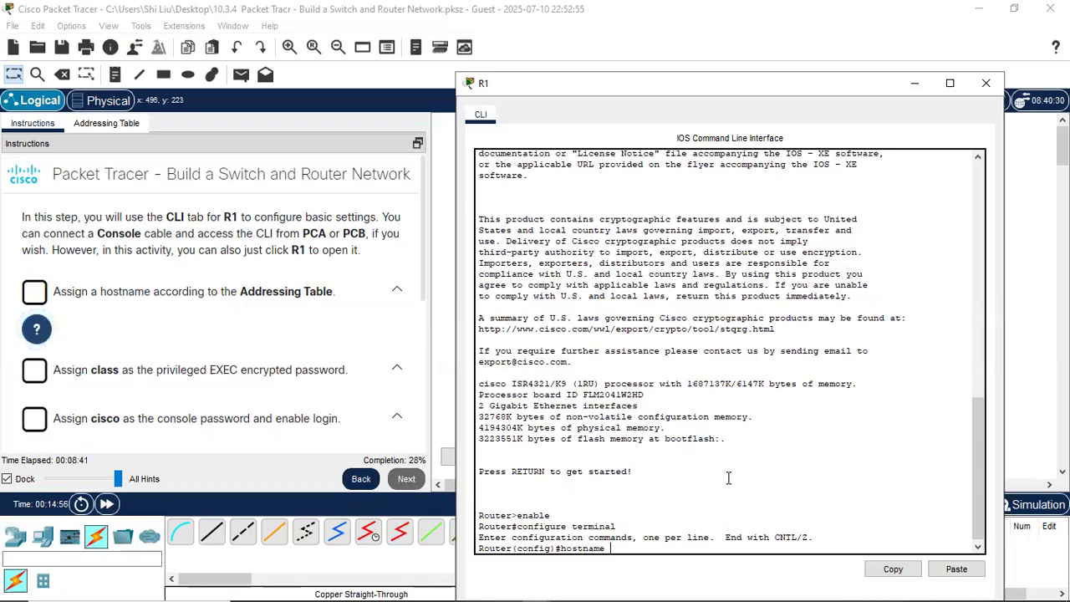
pyautogui.write('R1')
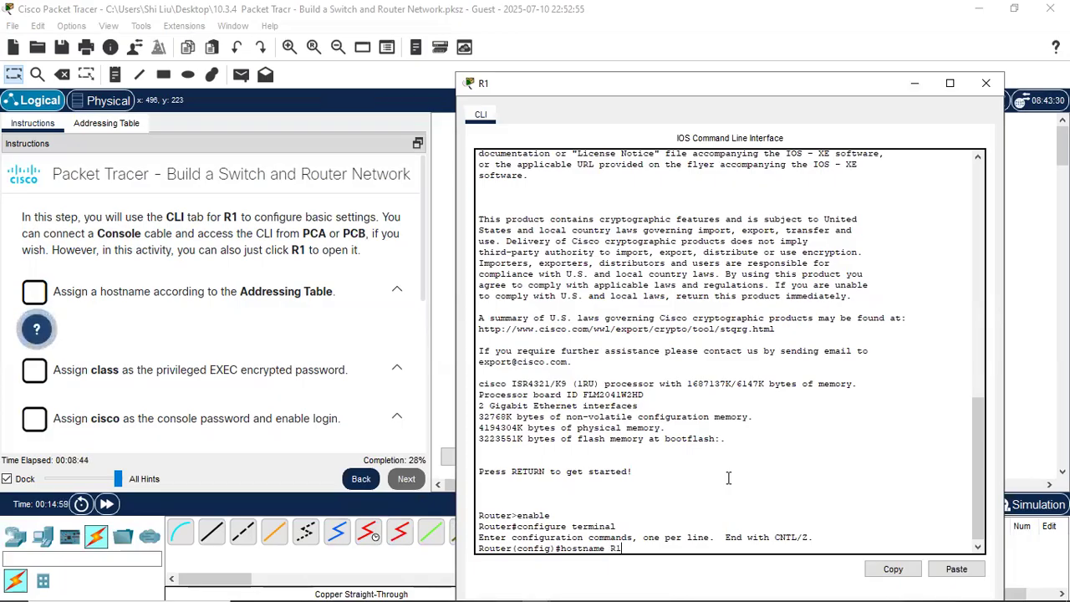
pyautogui.press('Return')
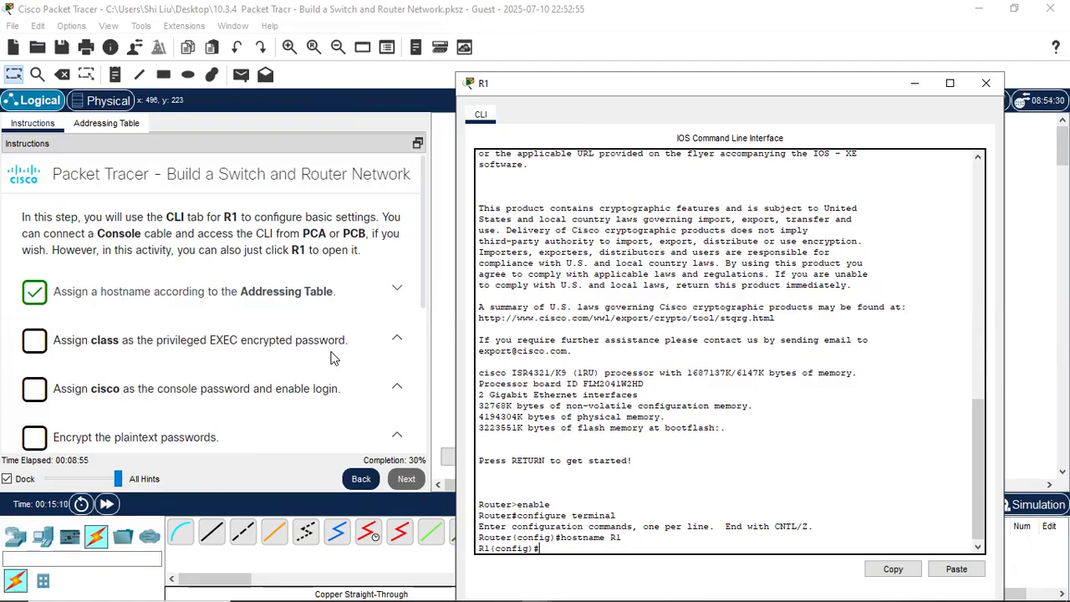
pyautogui.scroll(-1, 676, 441)
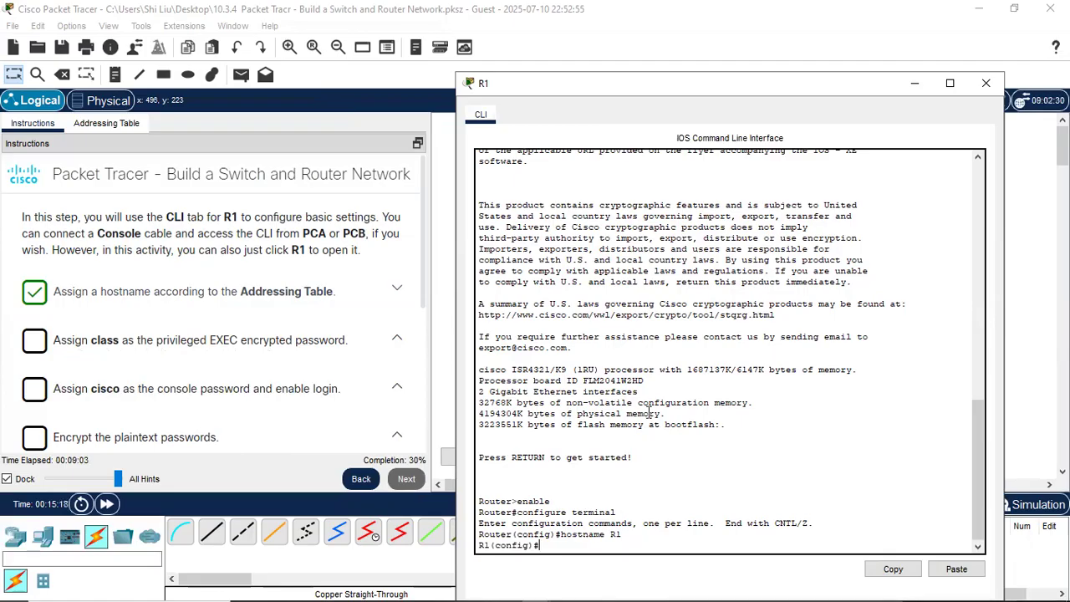
# - Set R1's enable secret to class and enter line console 0
pyautogui.write('le secret')
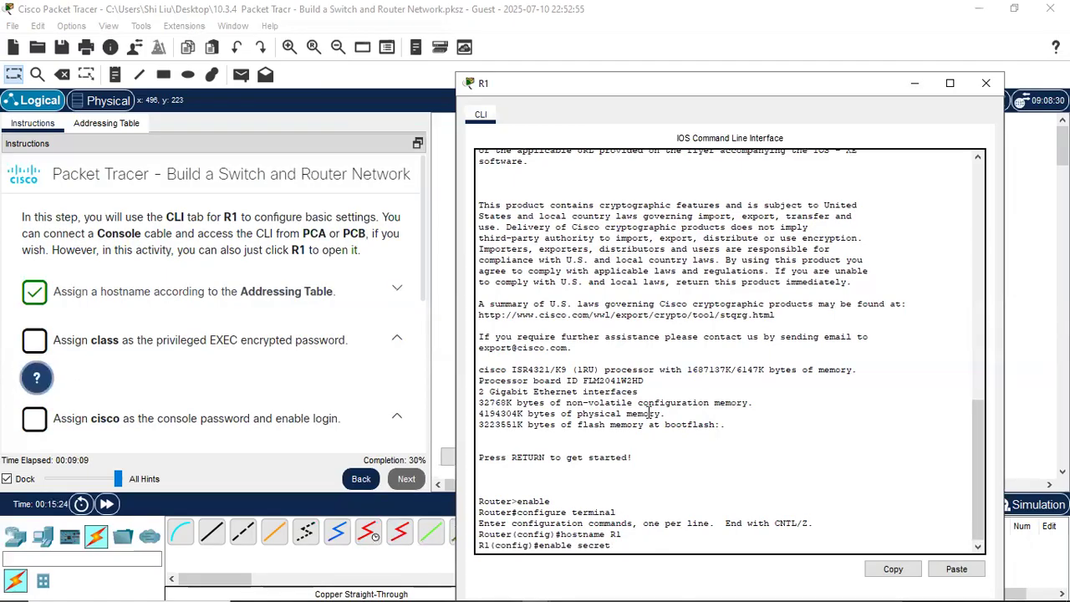
pyautogui.write(' class')
pyautogui.press('Return')
pyautogui.press('Return')
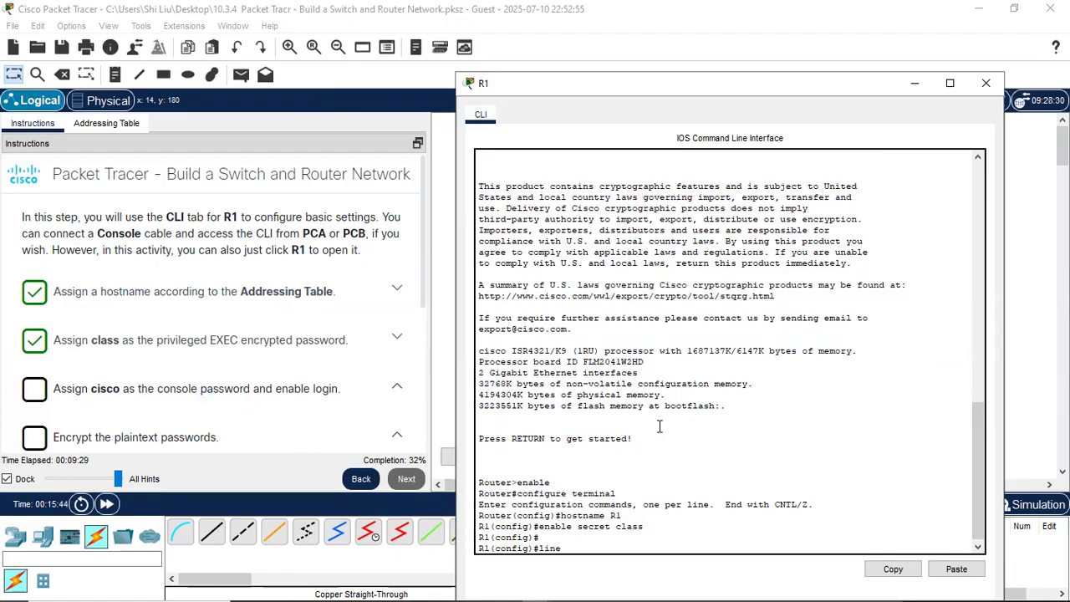
pyautogui.write('onsole 0')
pyautogui.press('Return')
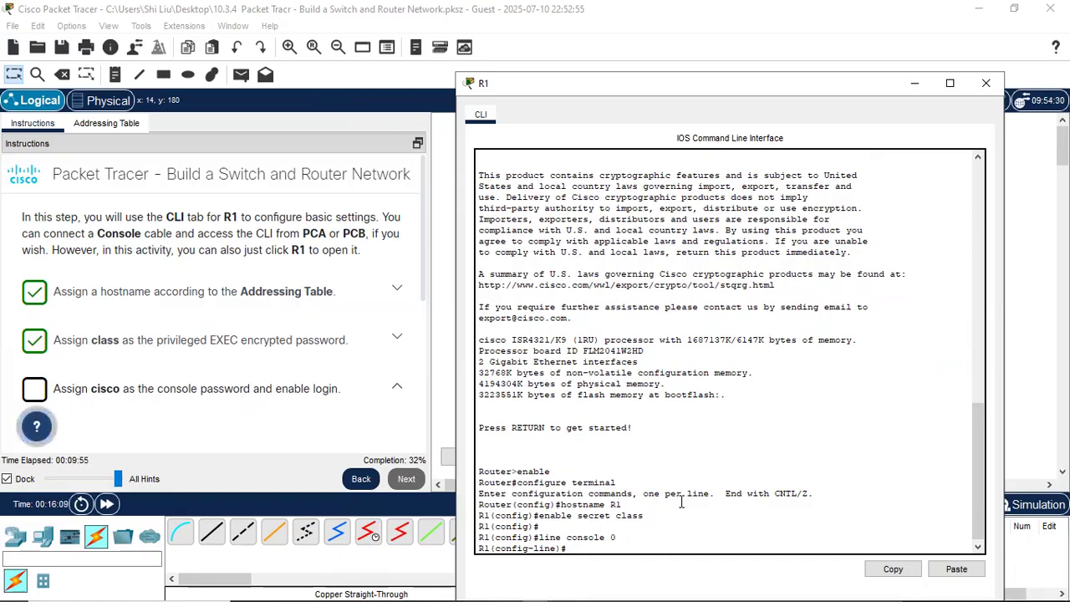
pyautogui.write('password')
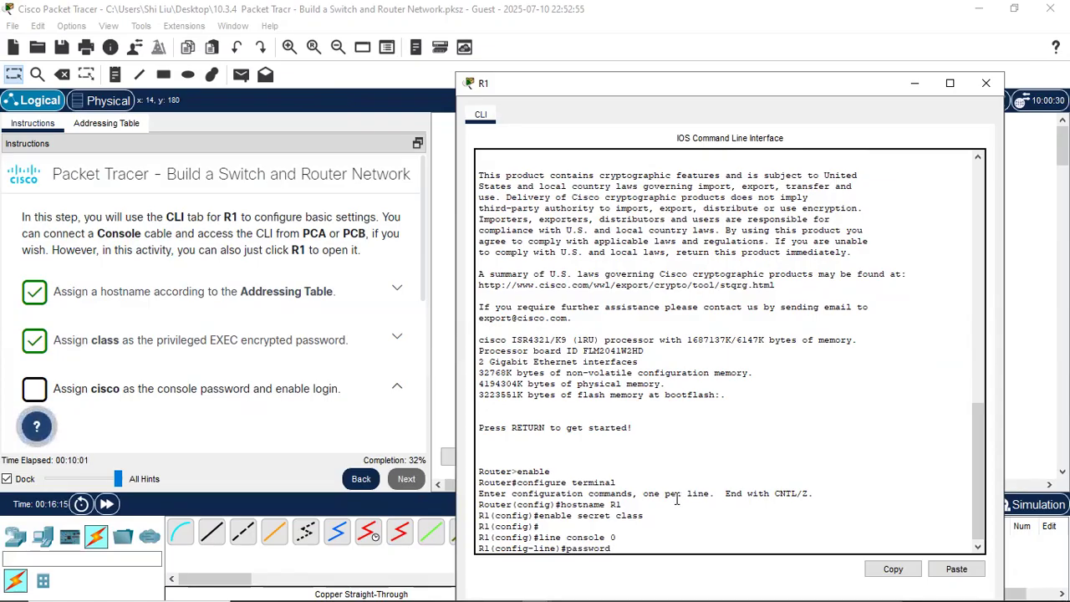
pyautogui.write(' cisc')
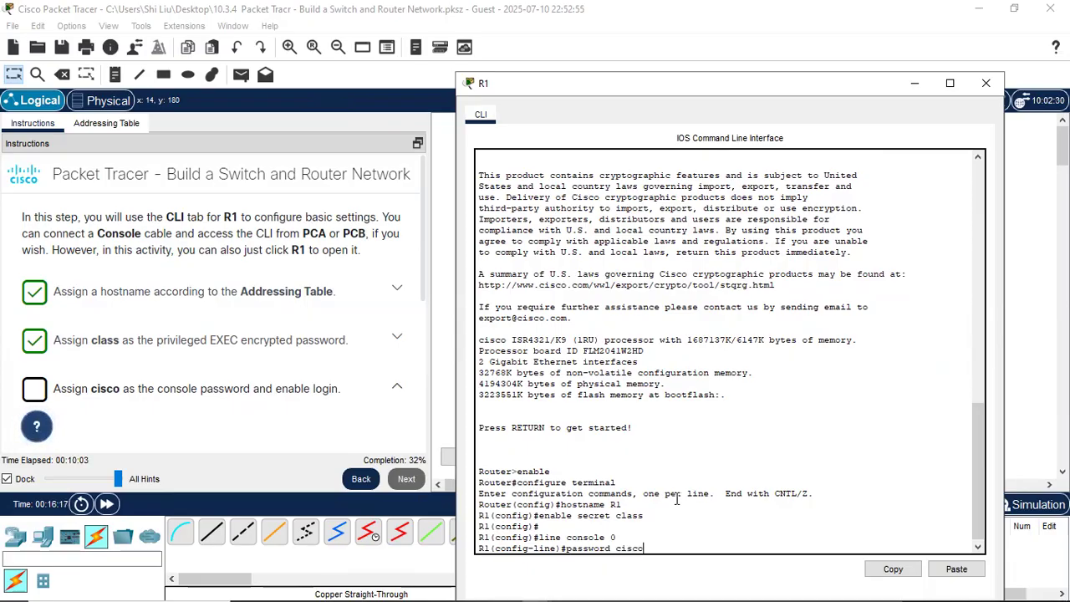
pyautogui.write('o')
pyautogui.press('Return')
pyautogui.write('line)#l')
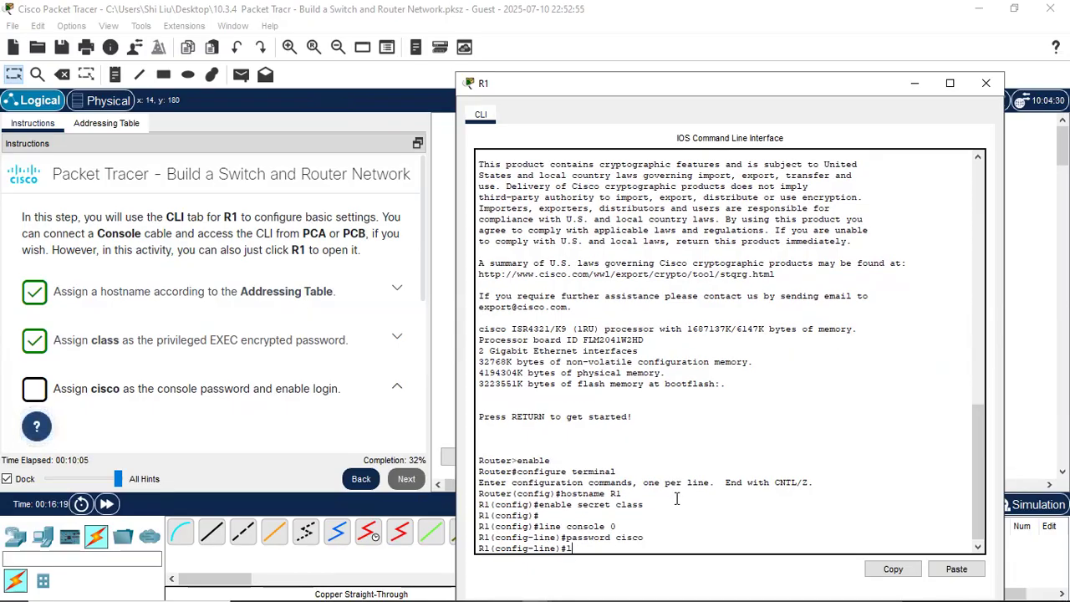
pyautogui.write('ogin')
pyautogui.press('Return')
pyautogui.press('Return')
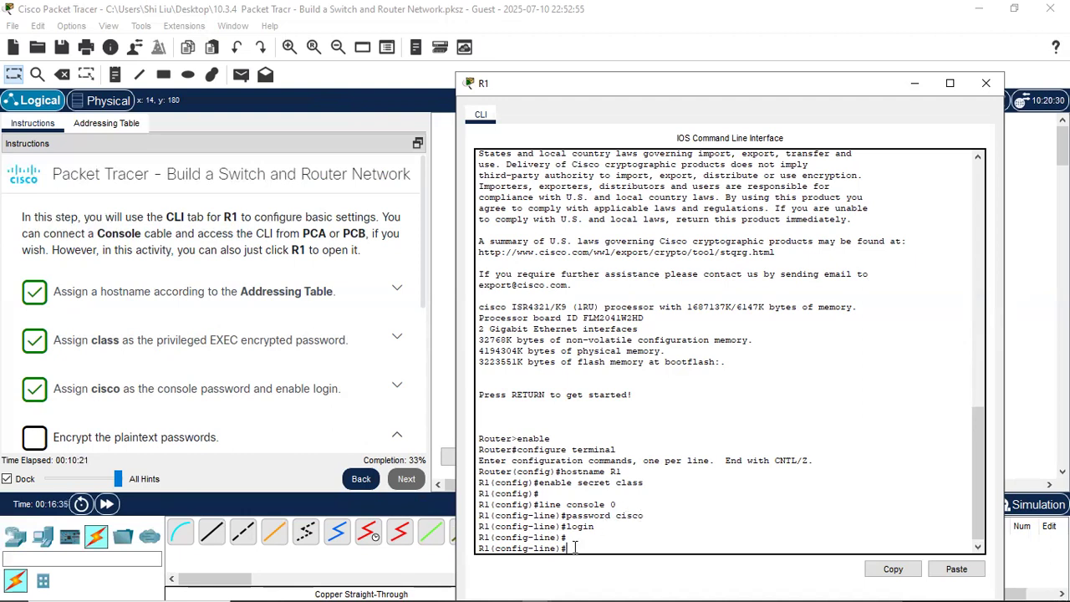
pyautogui.scroll(-2, 354, 449)
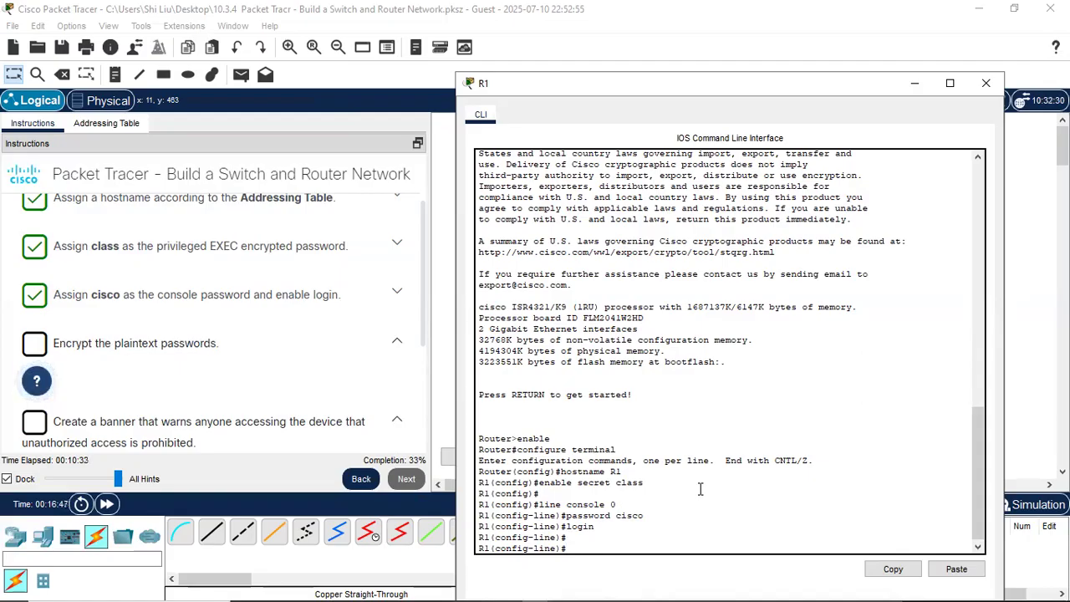
pyautogui.write('exi')
pyautogui.press('Return')
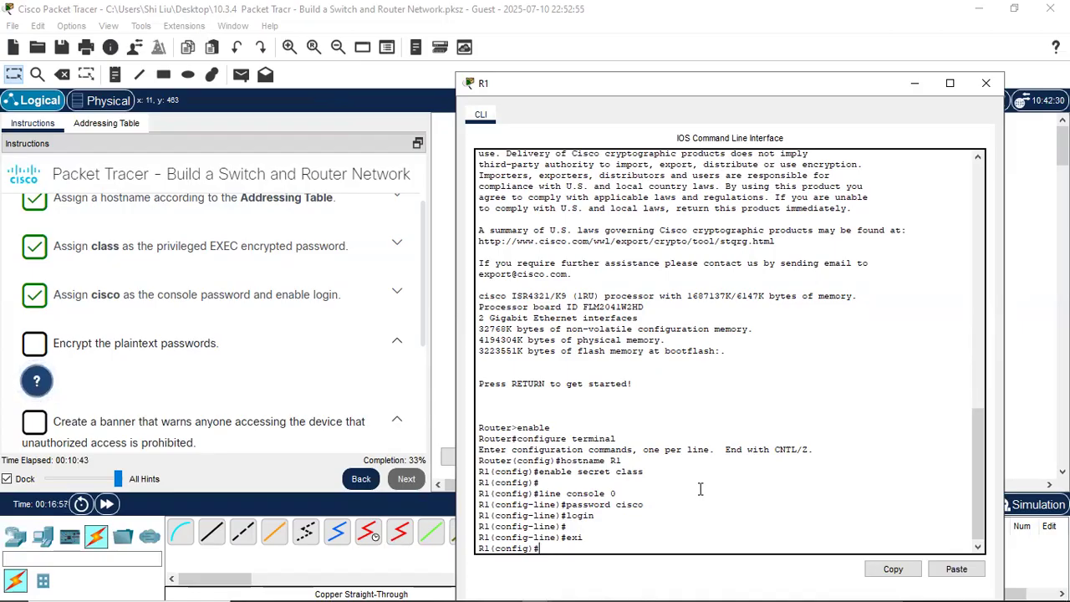
# - Enable service password-encryption on R1 and begin typing the banner command
pyautogui.write('ervice')
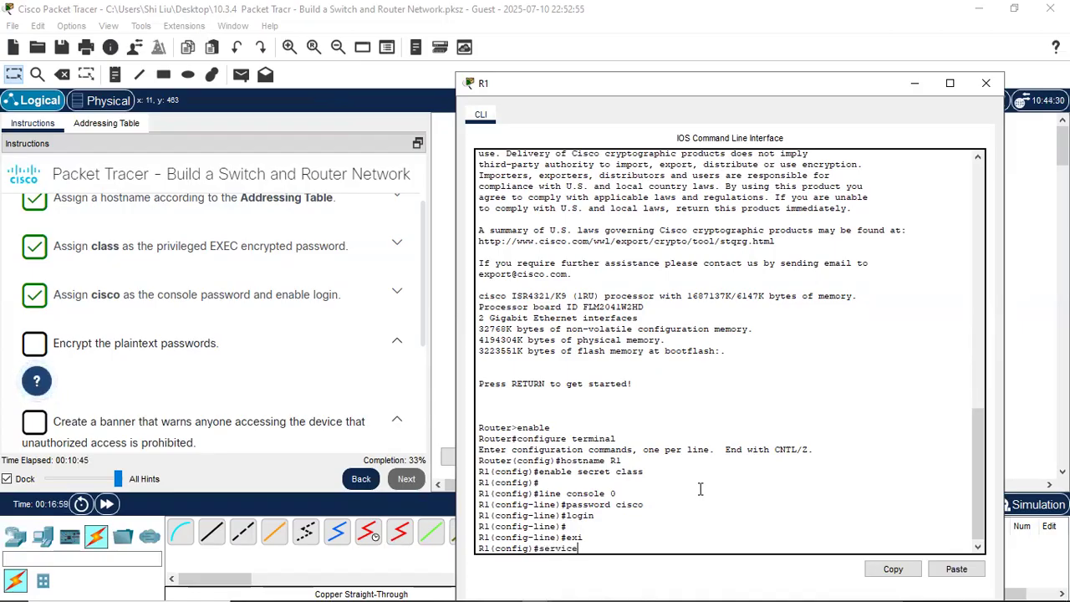
pyautogui.write(' pass')
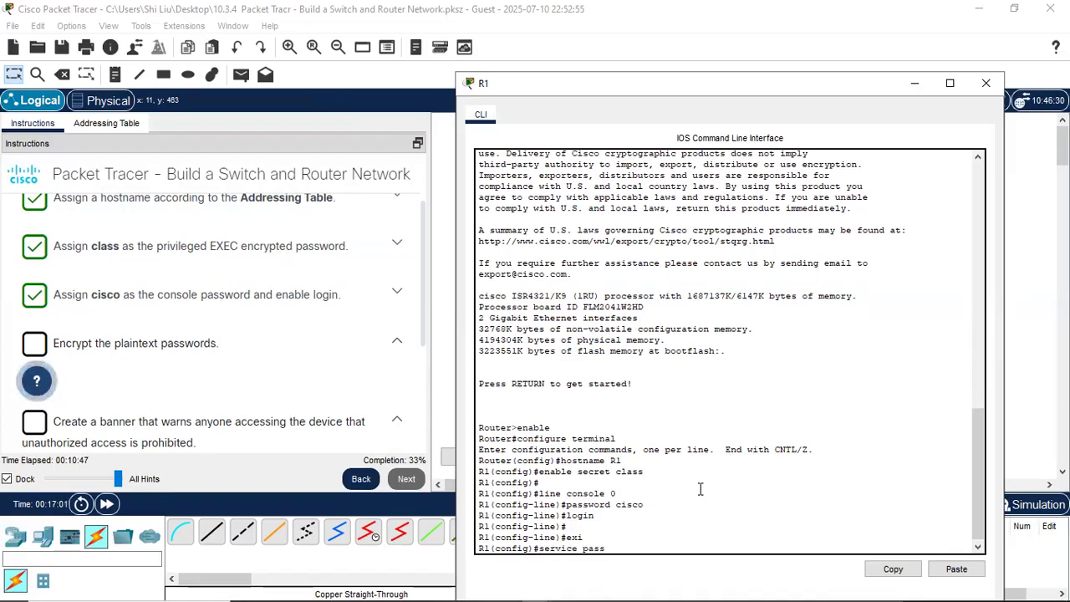
pyautogui.write('word-e')
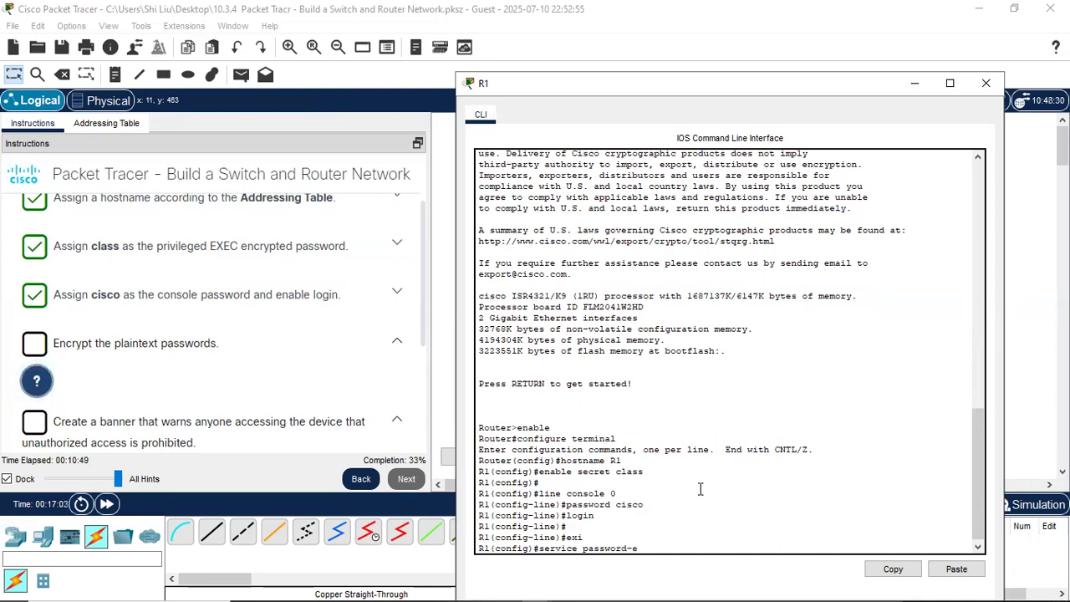
pyautogui.write('ncryption')
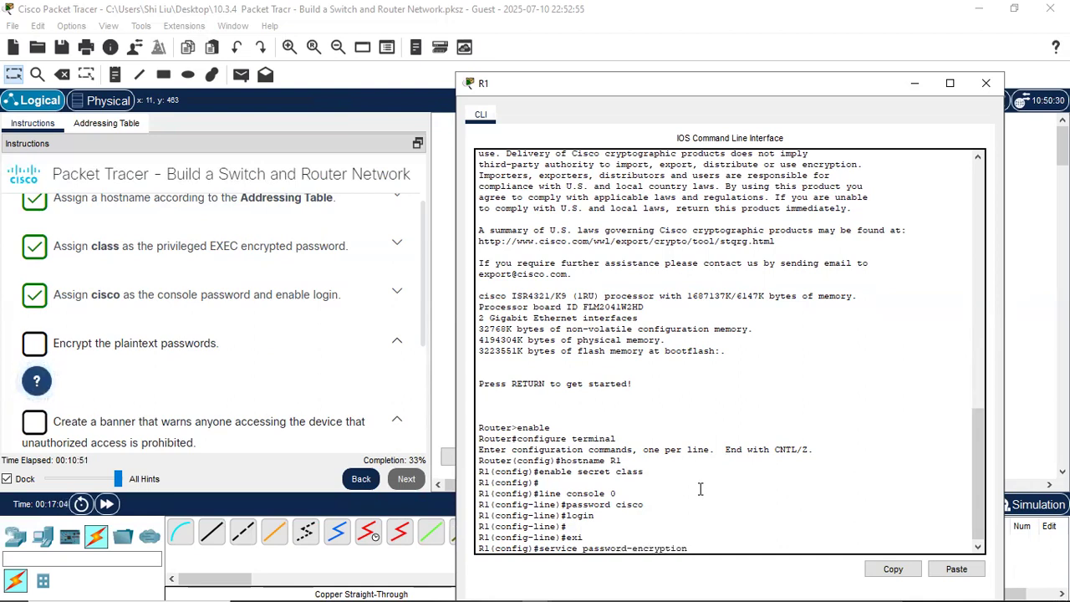
pyautogui.press('Return')
pyautogui.press('Return')
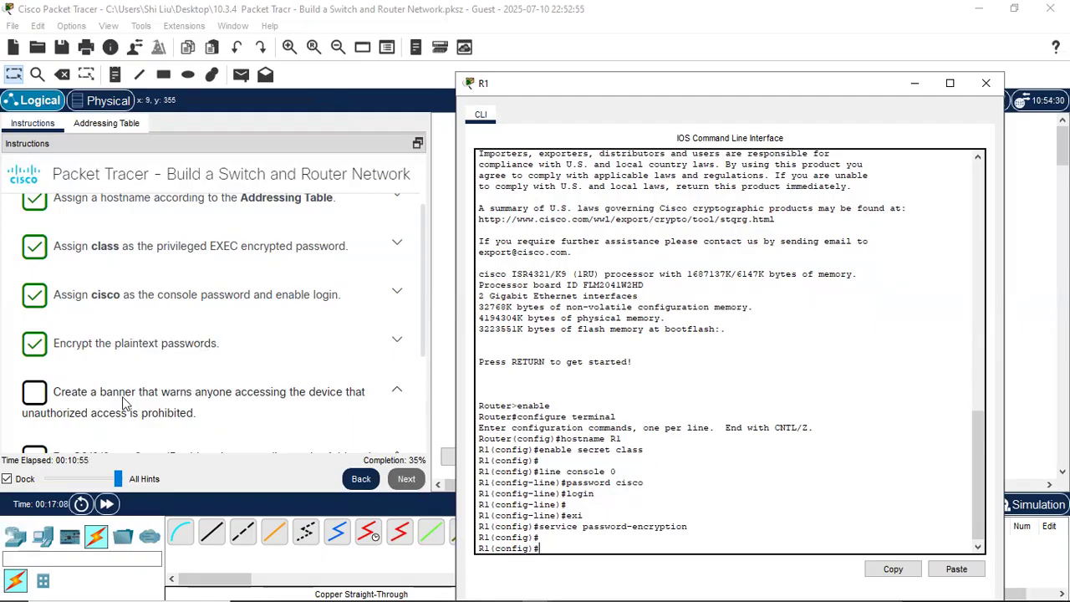
pyautogui.scroll(-1, 117, 384)
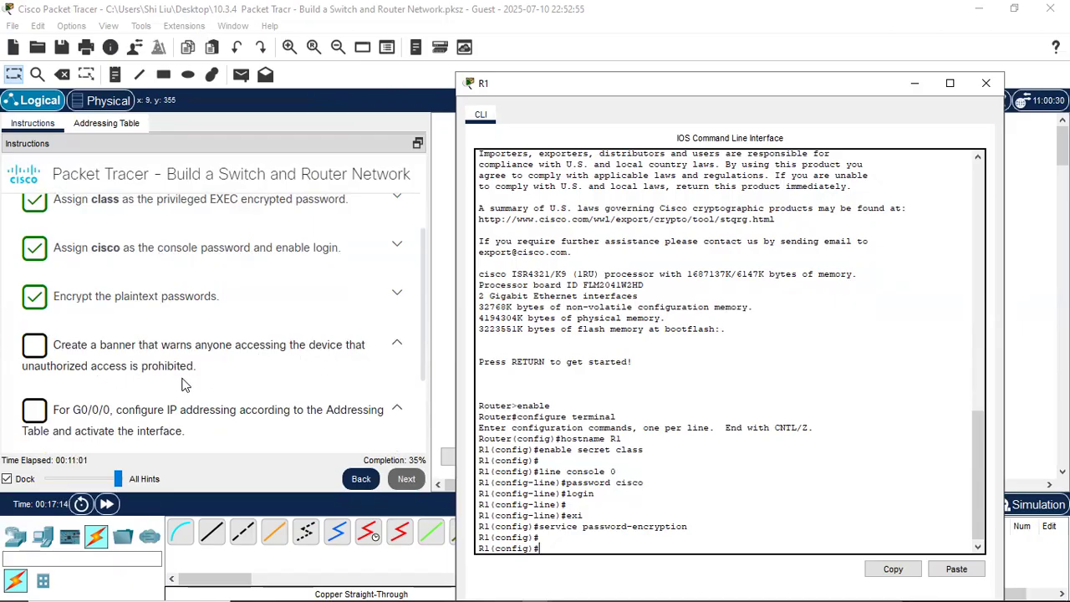
pyautogui.write('banner motd "')
# - Complete banner motd with the quoted text "Unauthorized access is prohibited." and apply it
pyautogui.write('"')
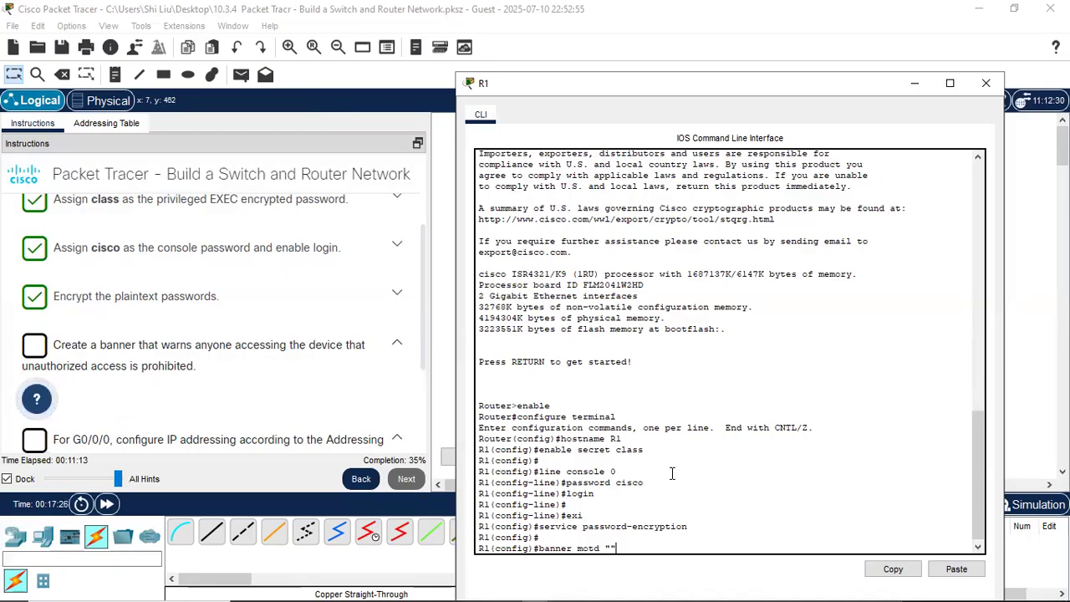
pyautogui.press('Left')
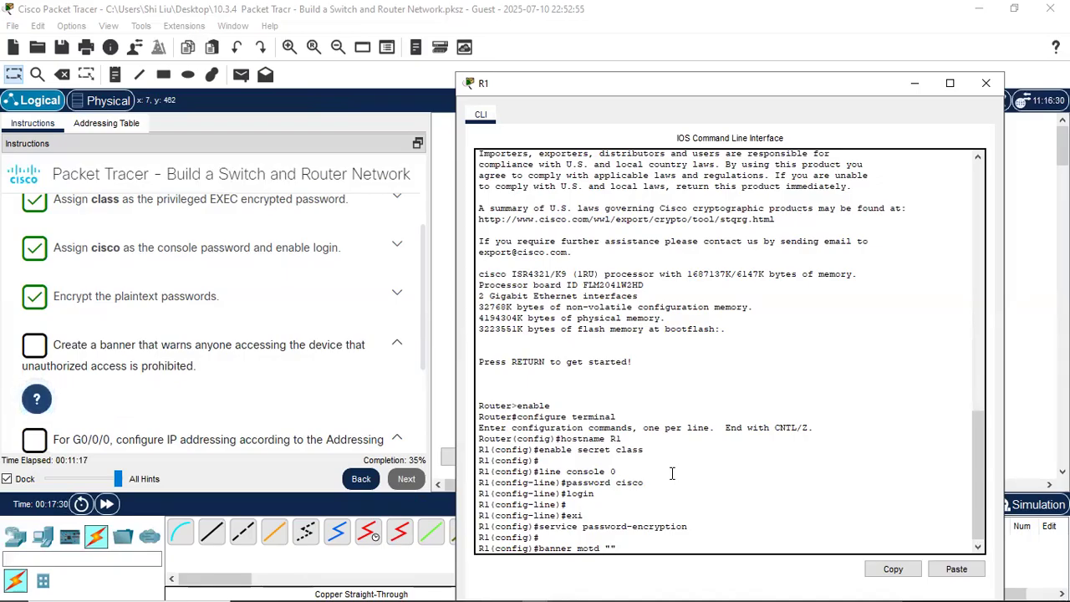
pyautogui.write('U')
pyautogui.write('nauthor')
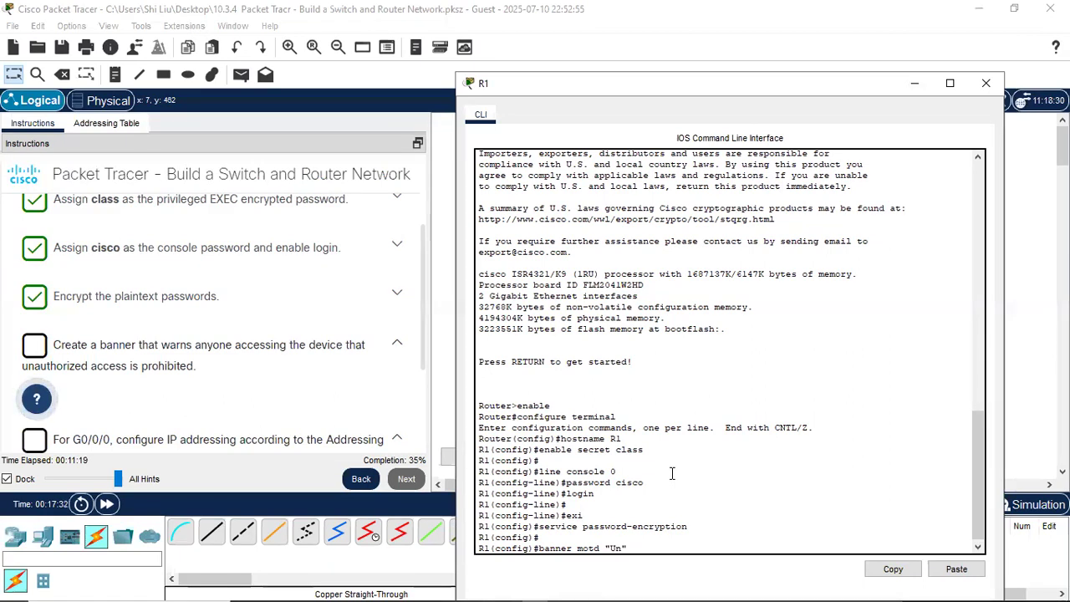
pyautogui.write('ized access is pr')
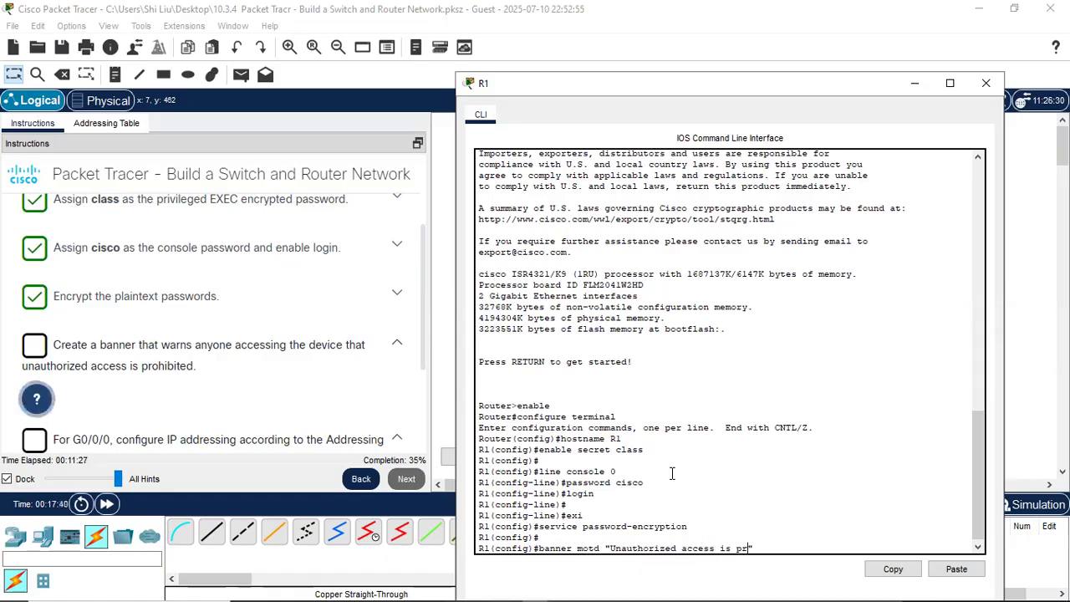
pyautogui.write('ohibite')
pyautogui.write('d."')
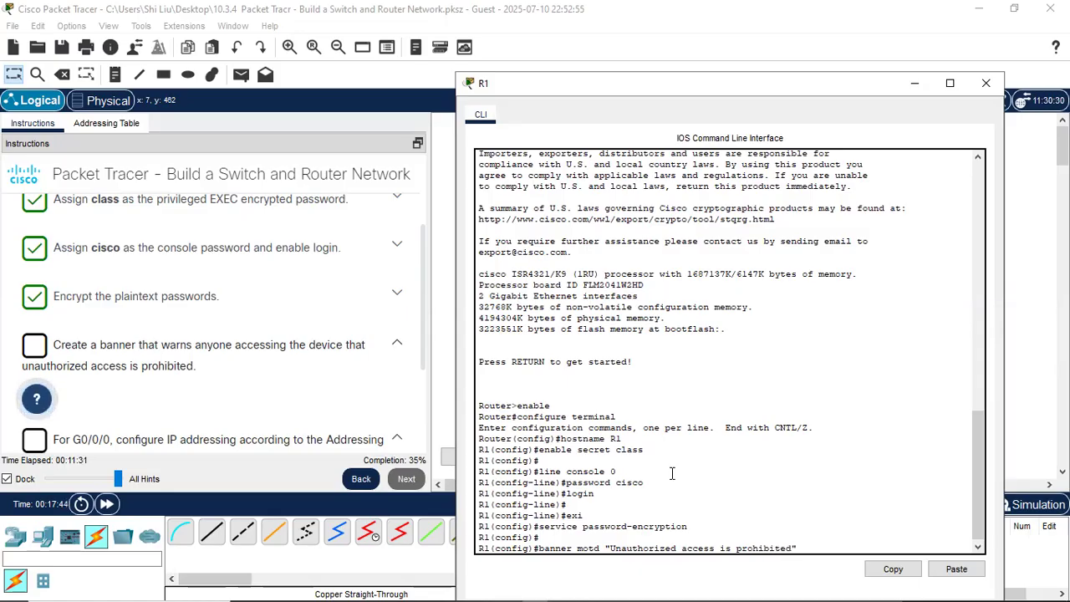
pyautogui.press('Return')
pyautogui.press('Return')
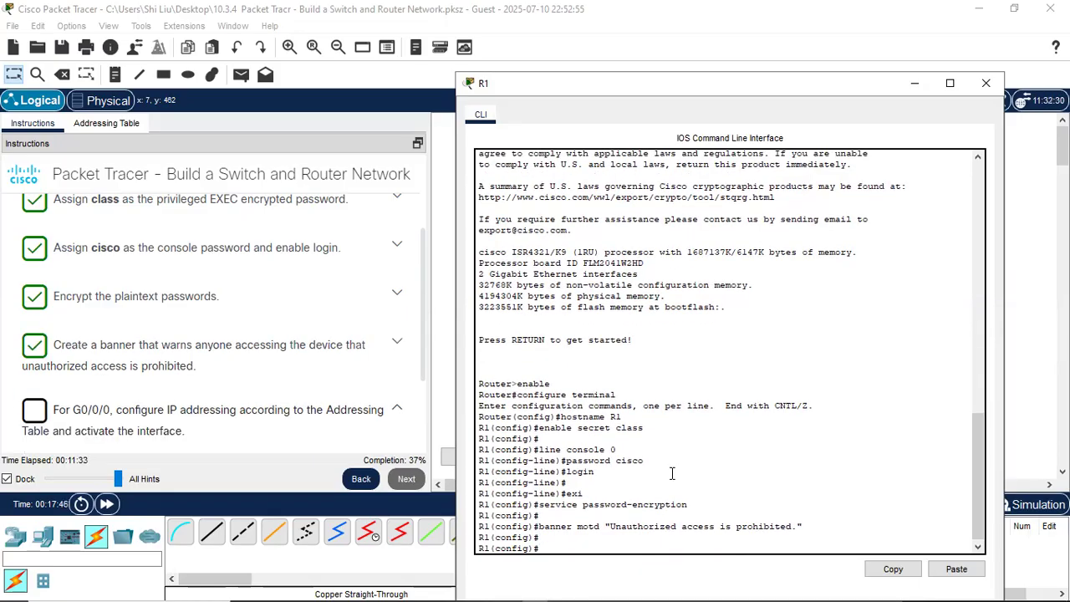
# - Show the Addressing Table (G0/0/0 192.168.0.1, G0/0/1 192.168.1.1) with R1's CLI in front
pyautogui.scroll(-1, 167, 426)
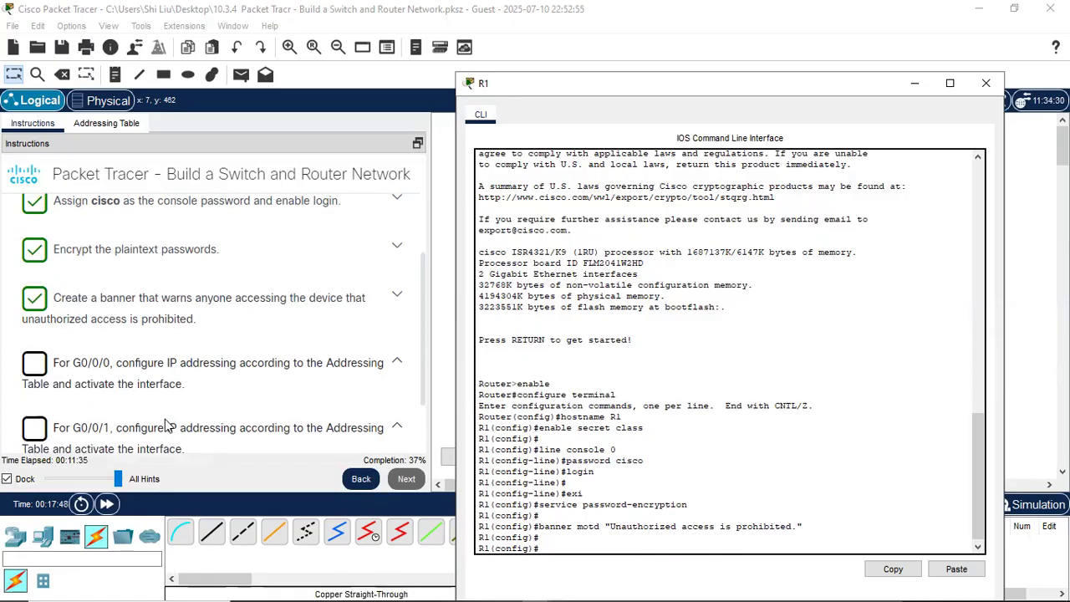
pyautogui.scroll(-1, 167, 426)
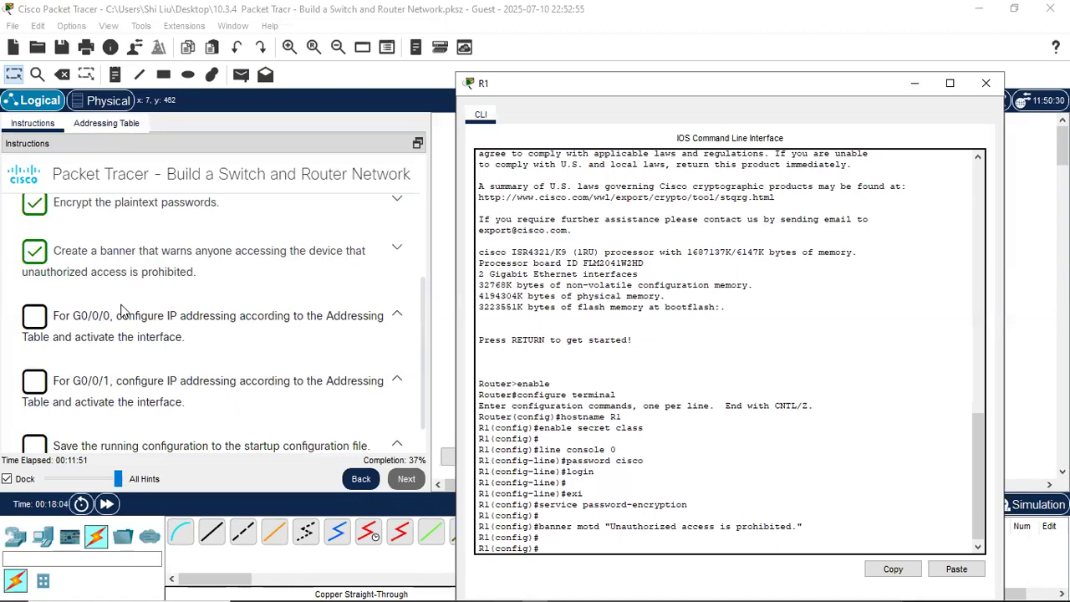
pyautogui.click(112, 124)
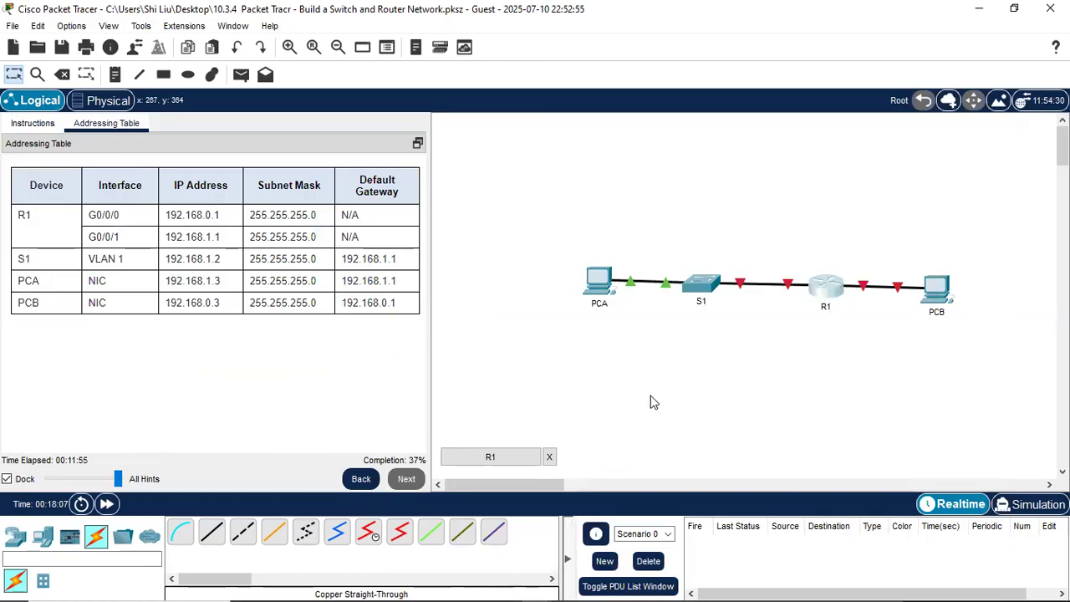
pyautogui.click(832, 287)
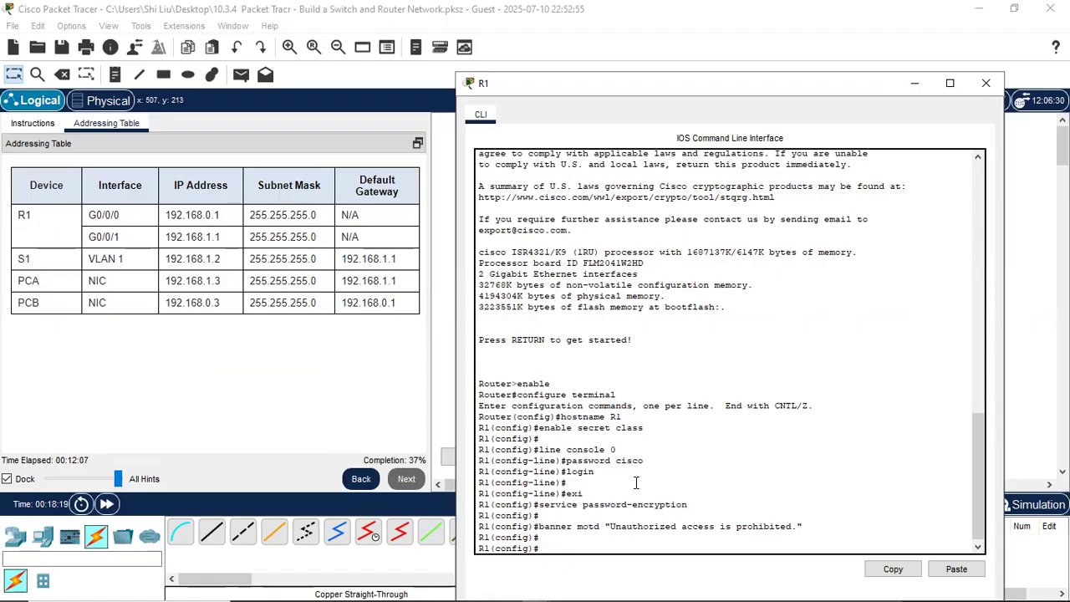
# - Configure interface G0/0/0 with 192.168.0.1 255.255.255.0 and no shutdown
pyautogui.write('interface g0/0/0')
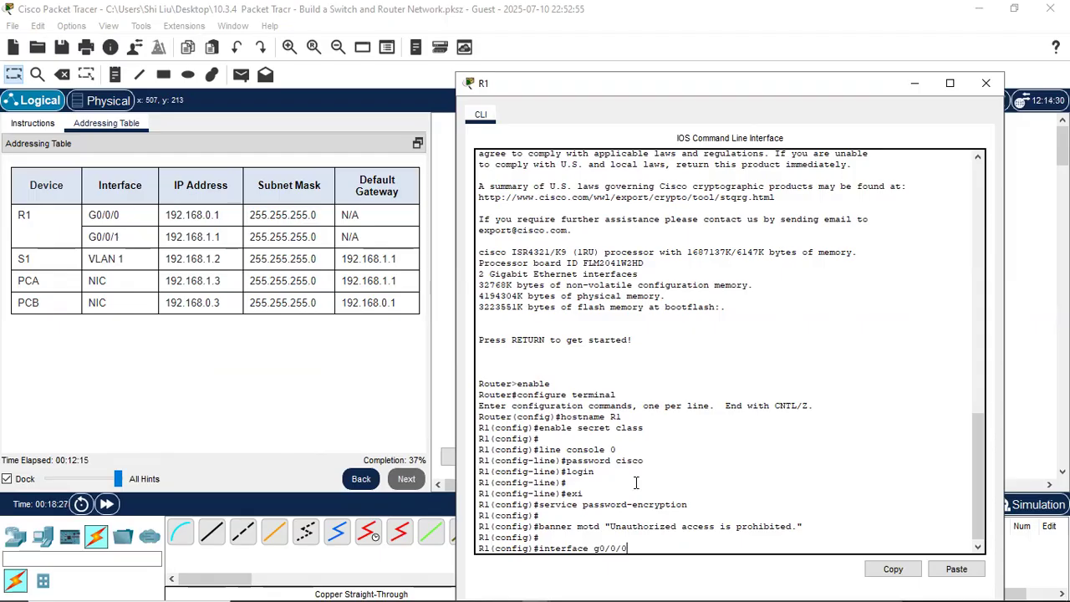
pyautogui.press('Return')
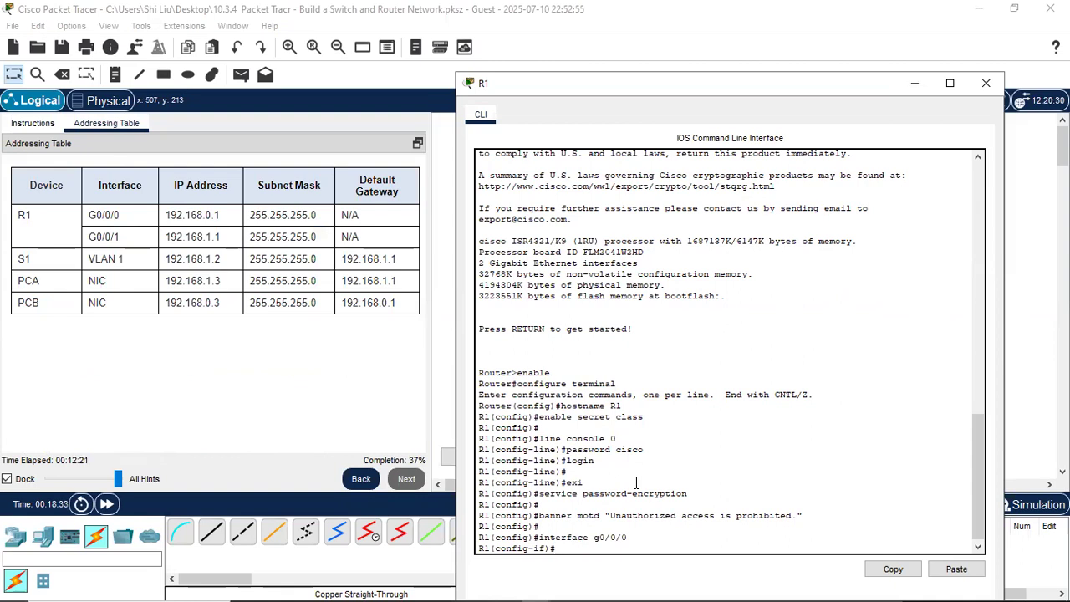
pyautogui.write('ip address 192.168.0.1')
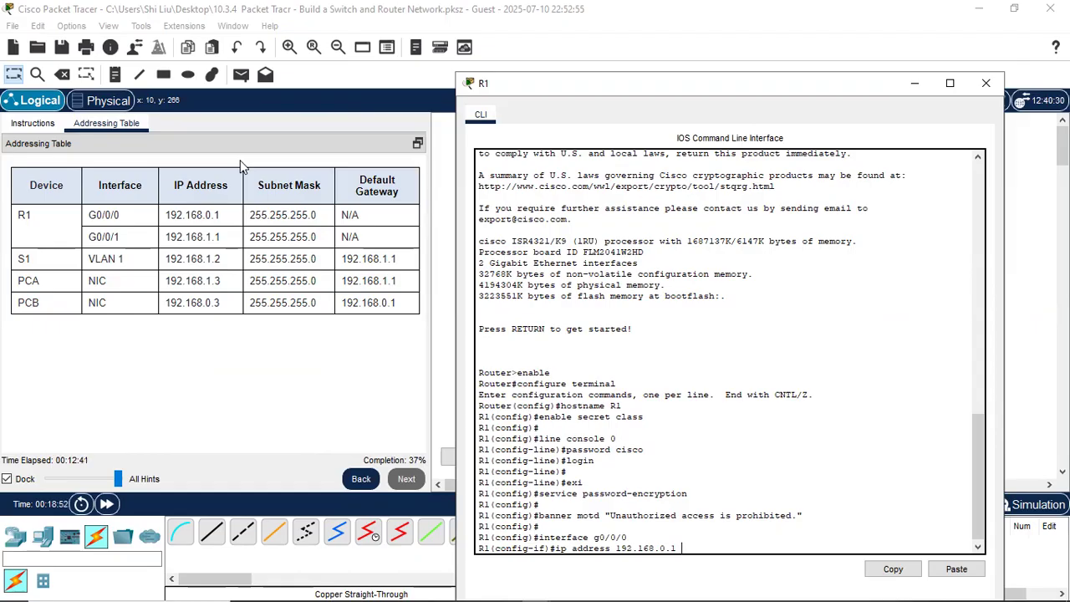
pyautogui.write('255.255.255.0')
pyautogui.press('Return')
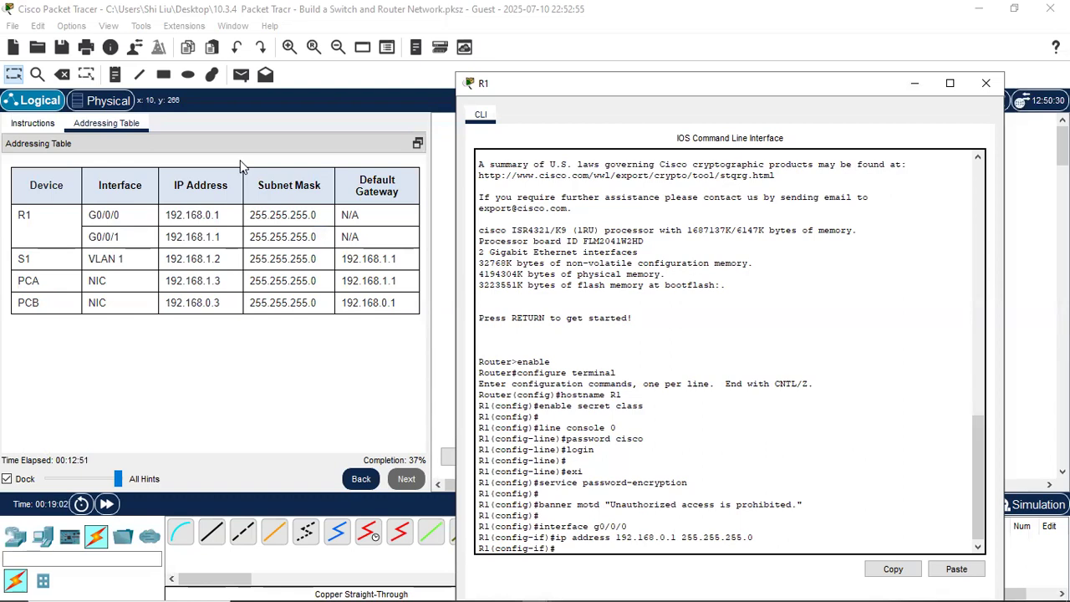
pyautogui.write('utdown')
pyautogui.press('Return')
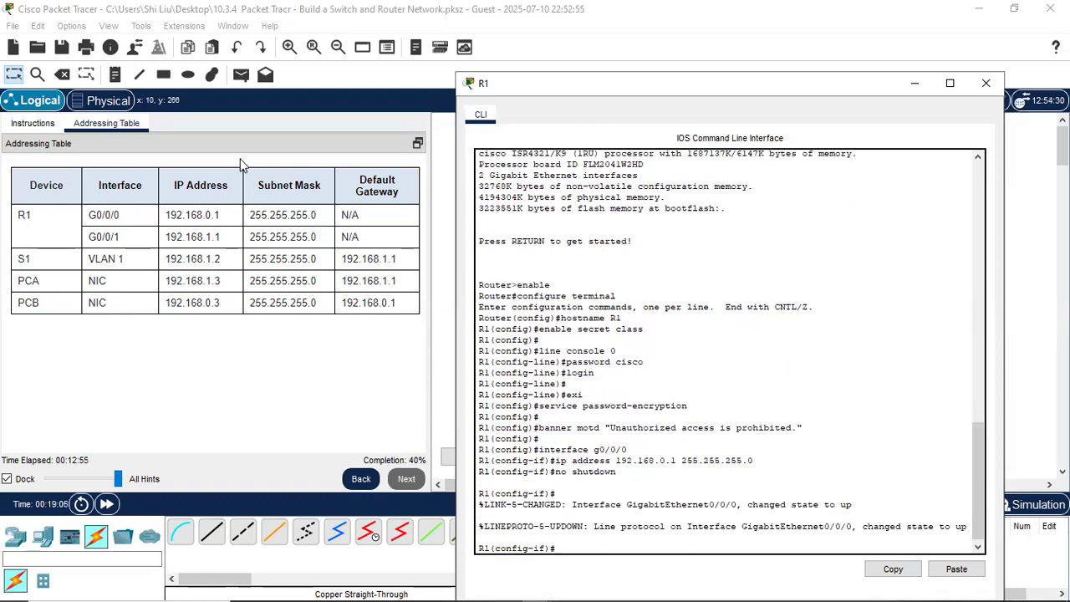
# - Highlight the G0/0/0 link-up and line-protocol-up messages in the terminal
pyautogui.moveTo(599, 504); pyautogui.dragTo(849, 508)
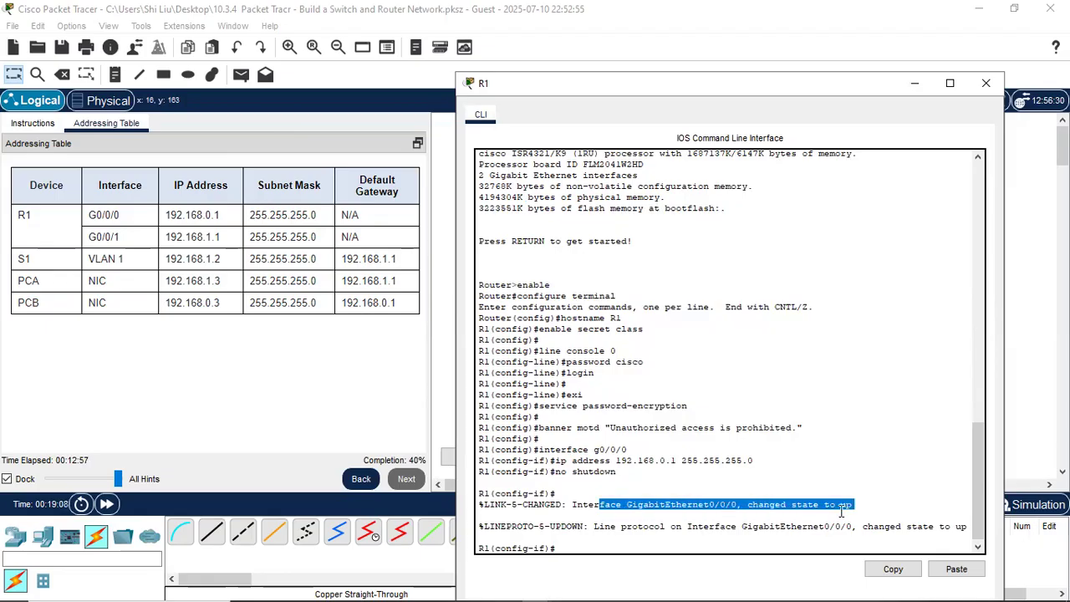
pyautogui.moveTo(644, 528); pyautogui.dragTo(960, 529)
pyautogui.click(743, 483)
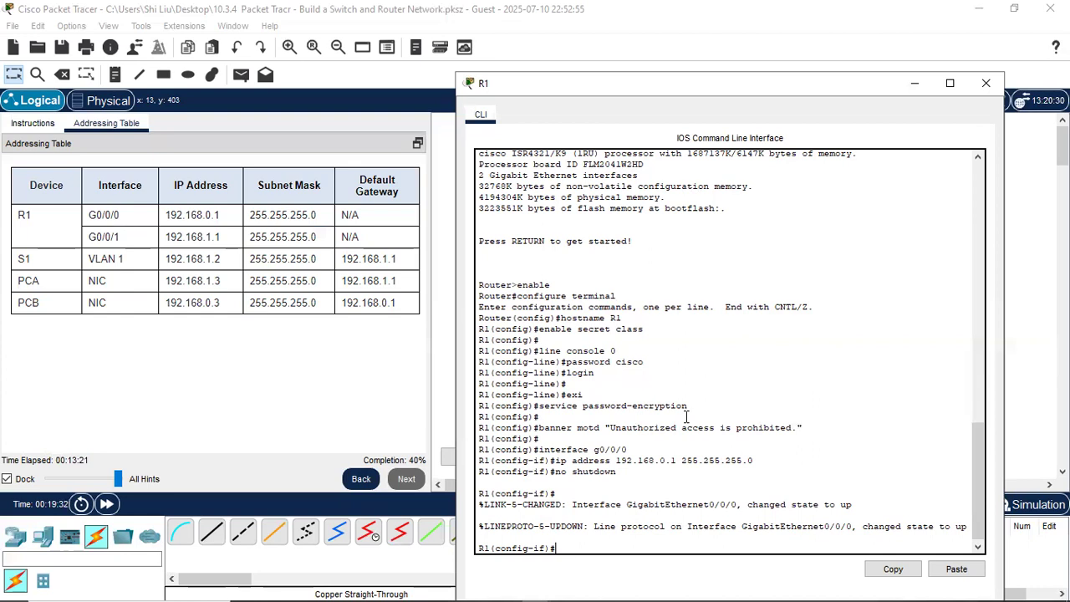
# - Configure interface G0/0/1 with 192.168.1.1 255.255.255.0 by editing the recalled command, and enable it
pyautogui.write('interface g0/0/0')
pyautogui.press('Return')
pyautogui.press('Up')
pyautogui.press('Up')
pyautogui.press('Up')
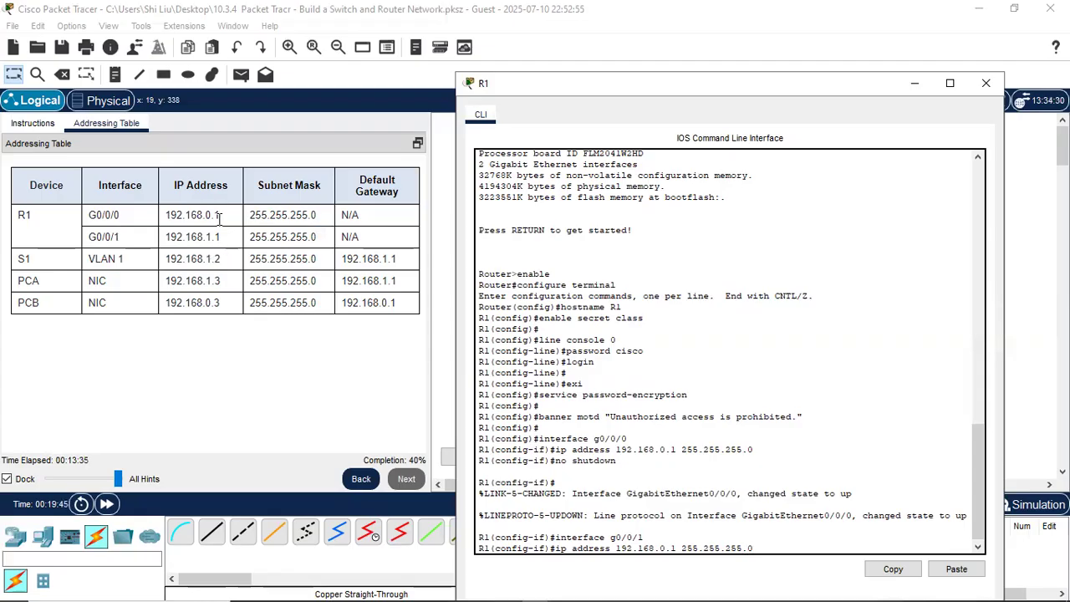
pyautogui.press('BackSpace')
pyautogui.write('1')
pyautogui.press('Return')
pyautogui.write('no shutdown')
pyautogui.press('Return')
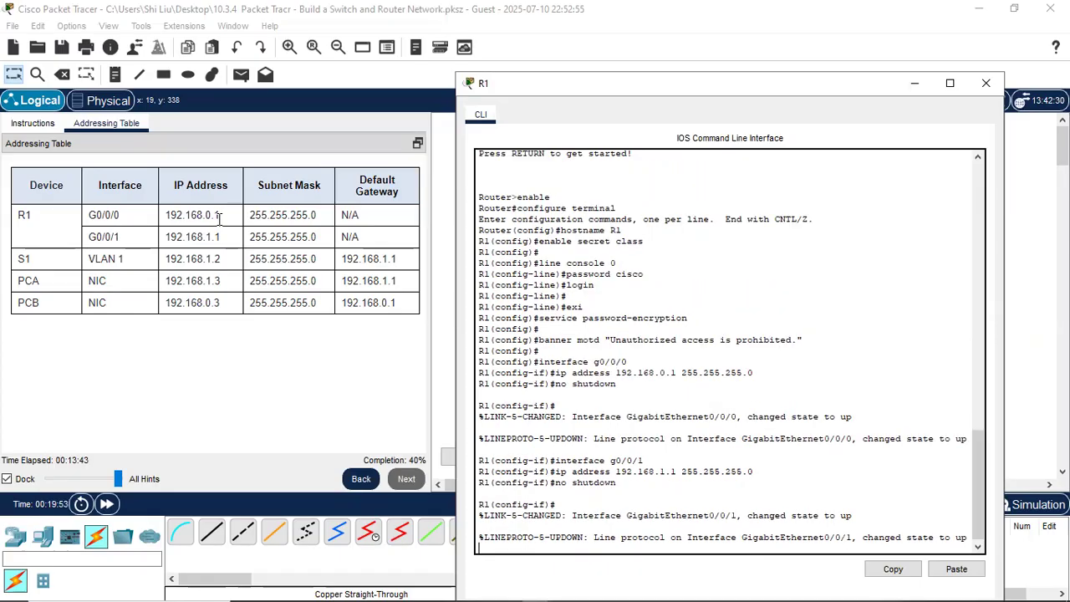
pyautogui.press('Return')
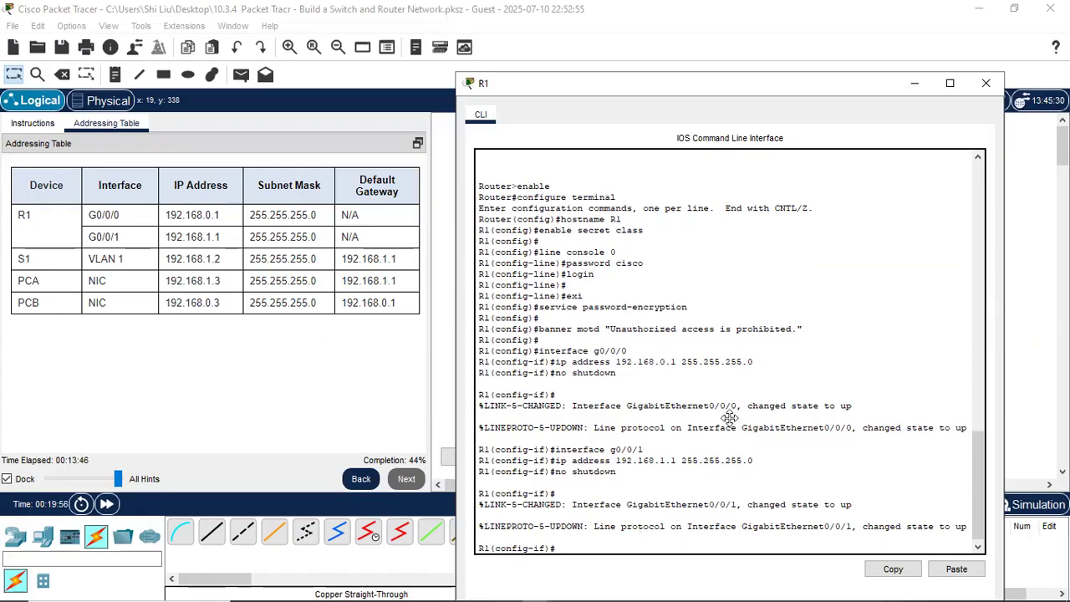
pyautogui.click(127, 146)
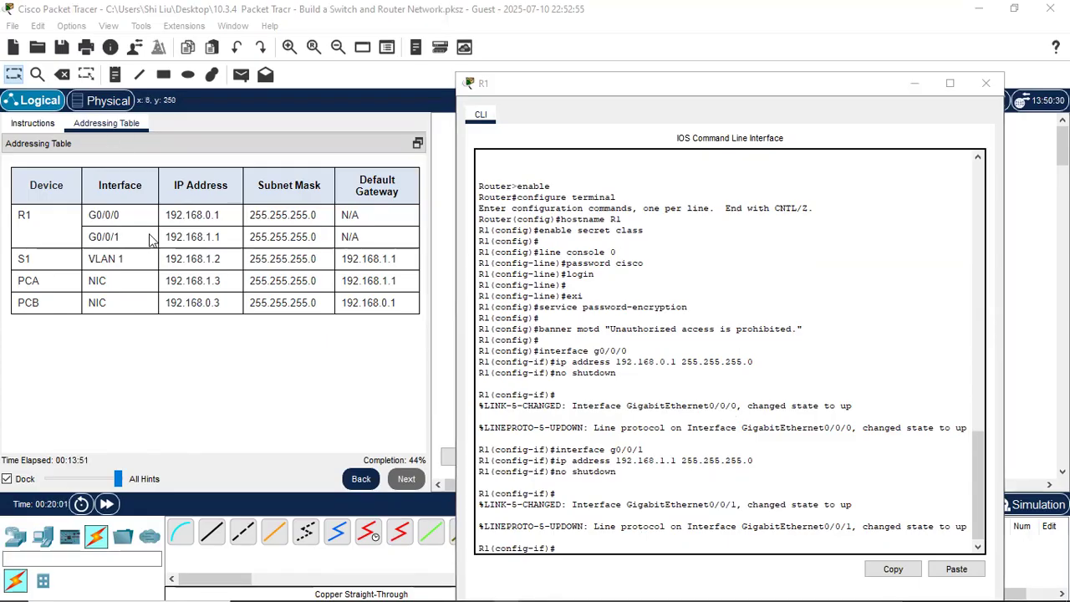
# - Return to the Instructions checklist and reopen R1's CLI window, moved slightly aside
pyautogui.click(33, 125)
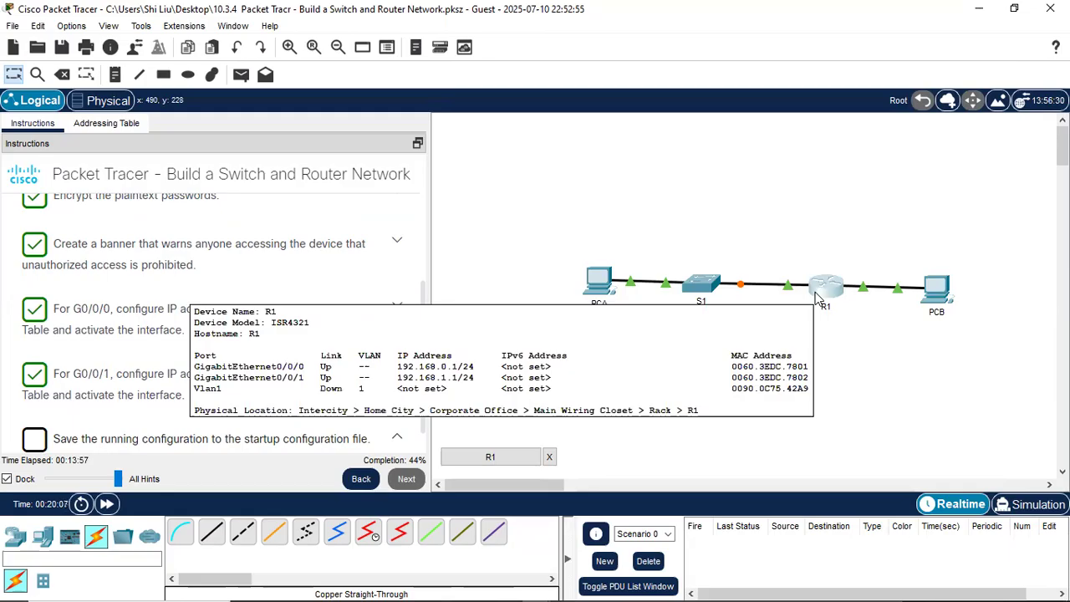
pyautogui.click(827, 292)
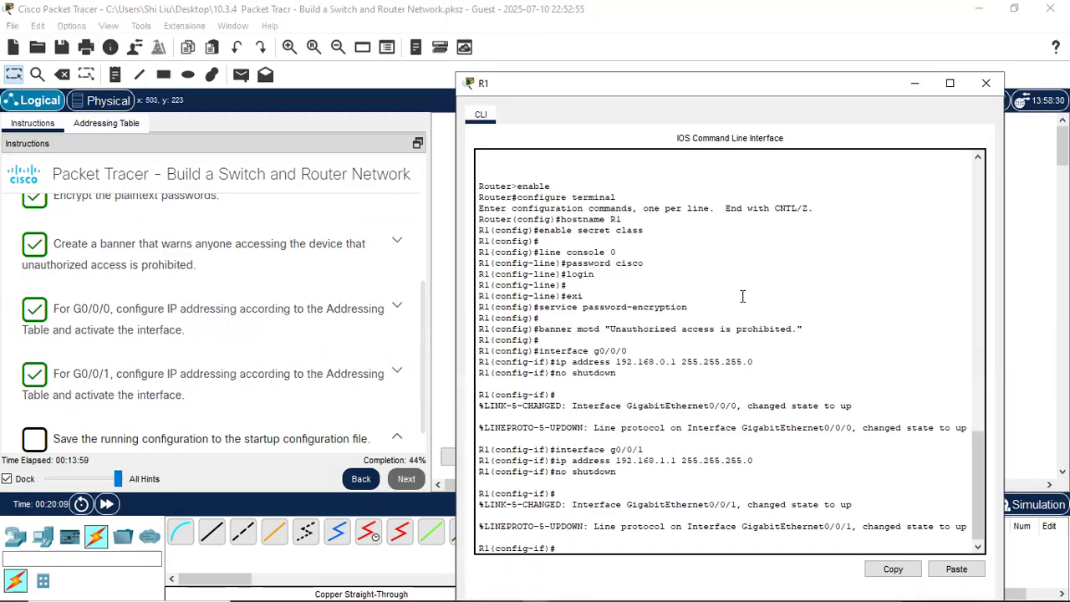
pyautogui.moveTo(682, 90); pyautogui.dragTo(716, 66)
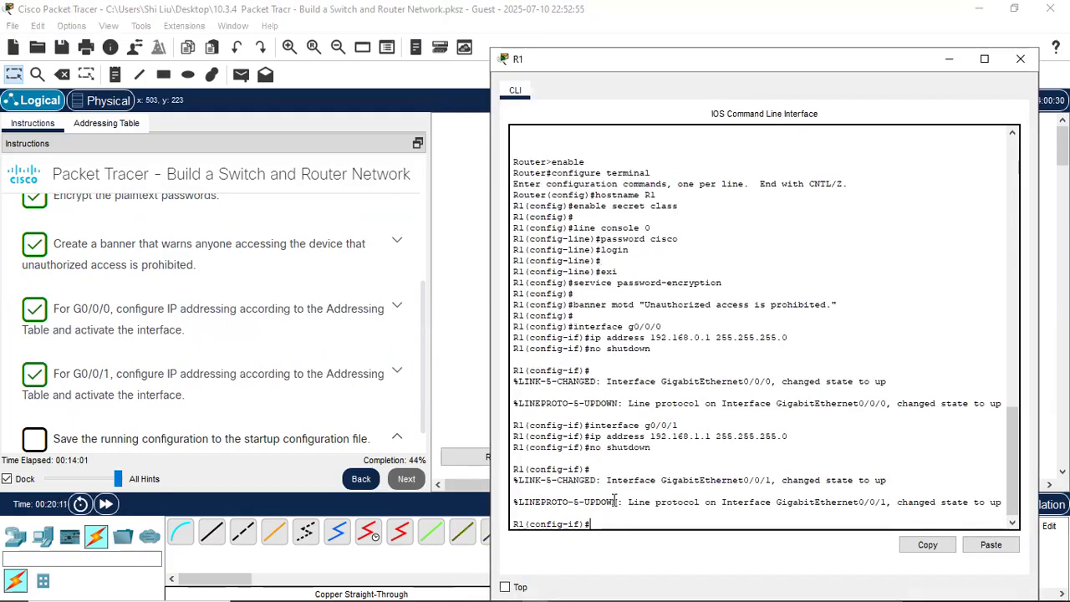
pyautogui.scroll(-1, 100, 414)
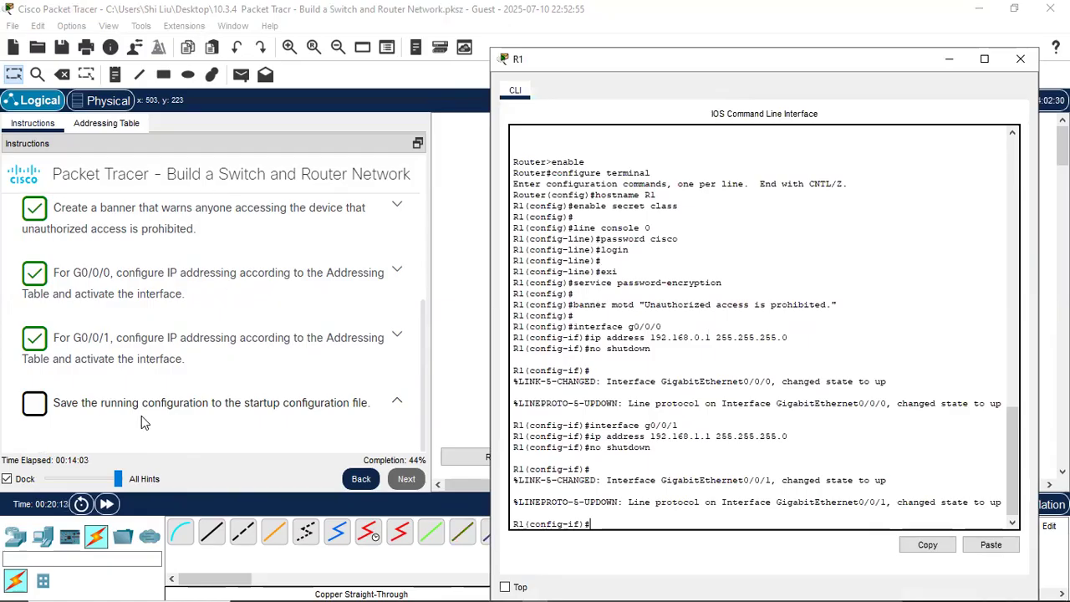
pyautogui.scroll(-1, 225, 418)
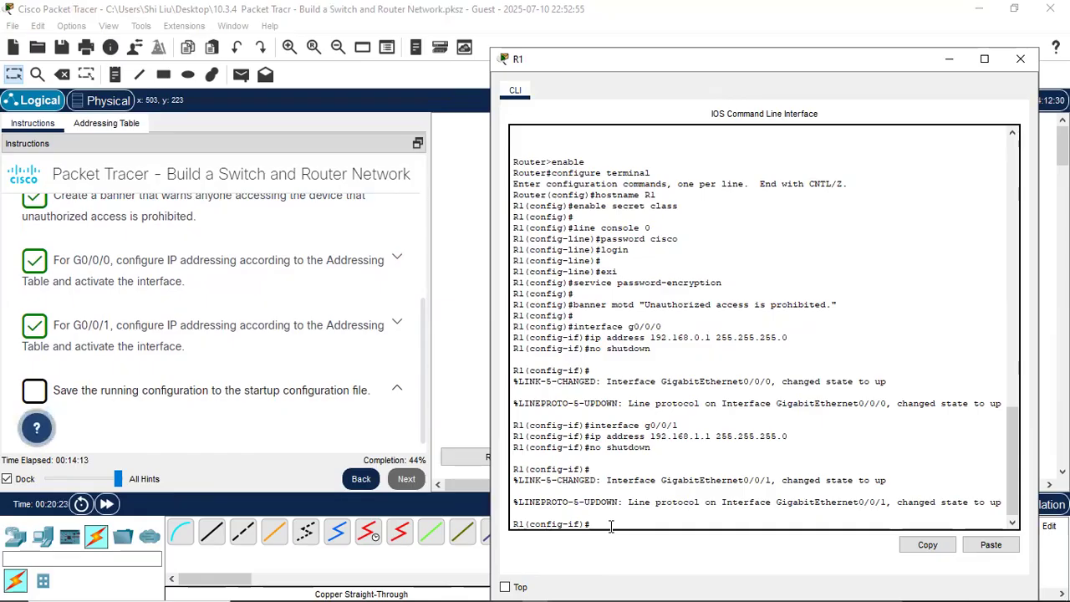
# - Exit to privileged mode, copy R1's running-config to startup-config, then advance to the next task
pyautogui.write('end')
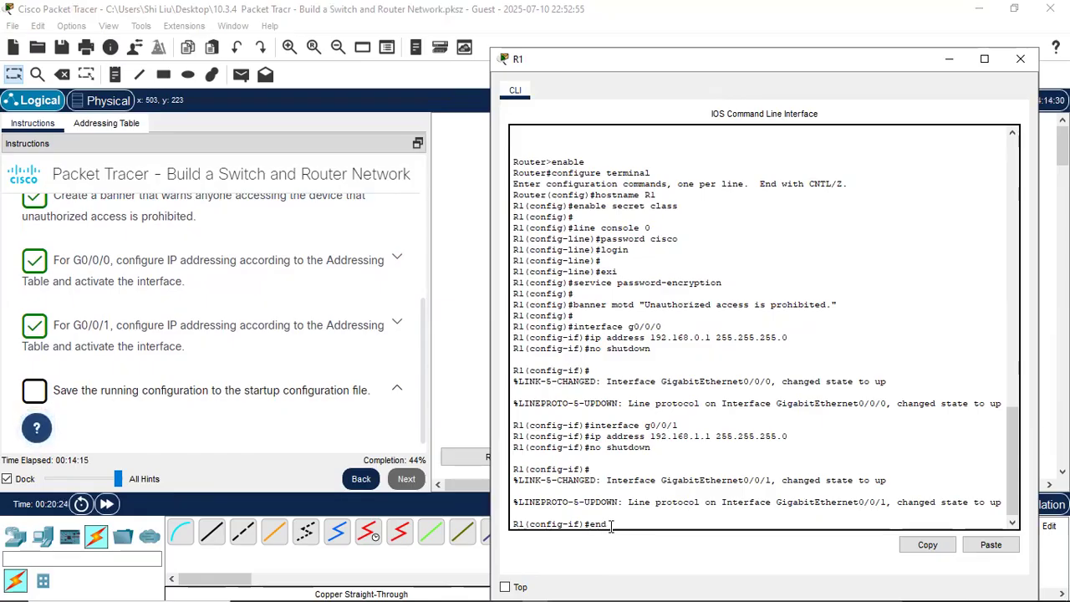
pyautogui.press('Return')
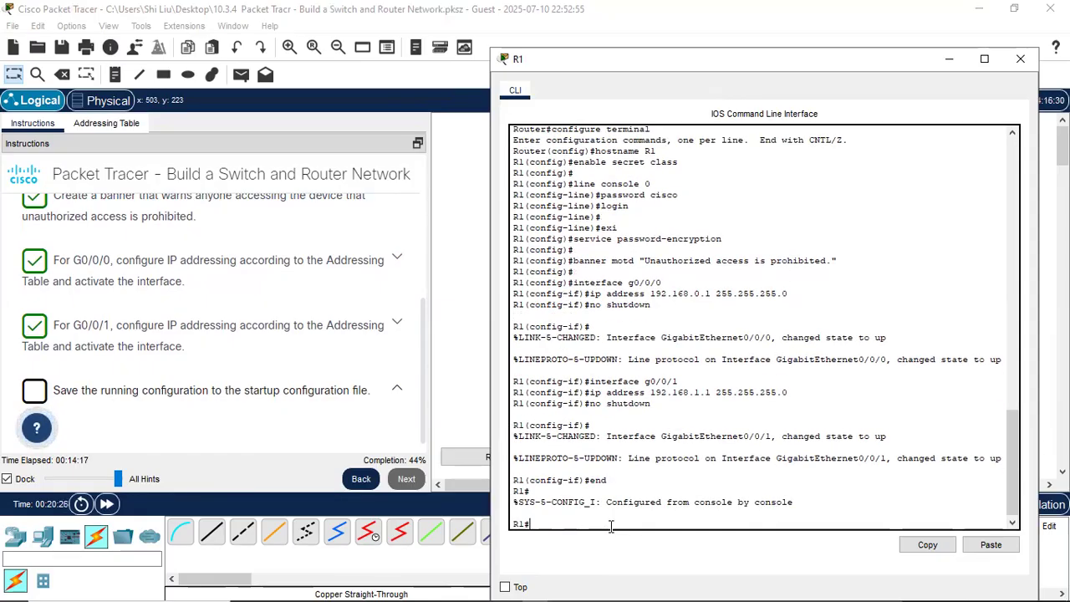
pyautogui.write('copy')
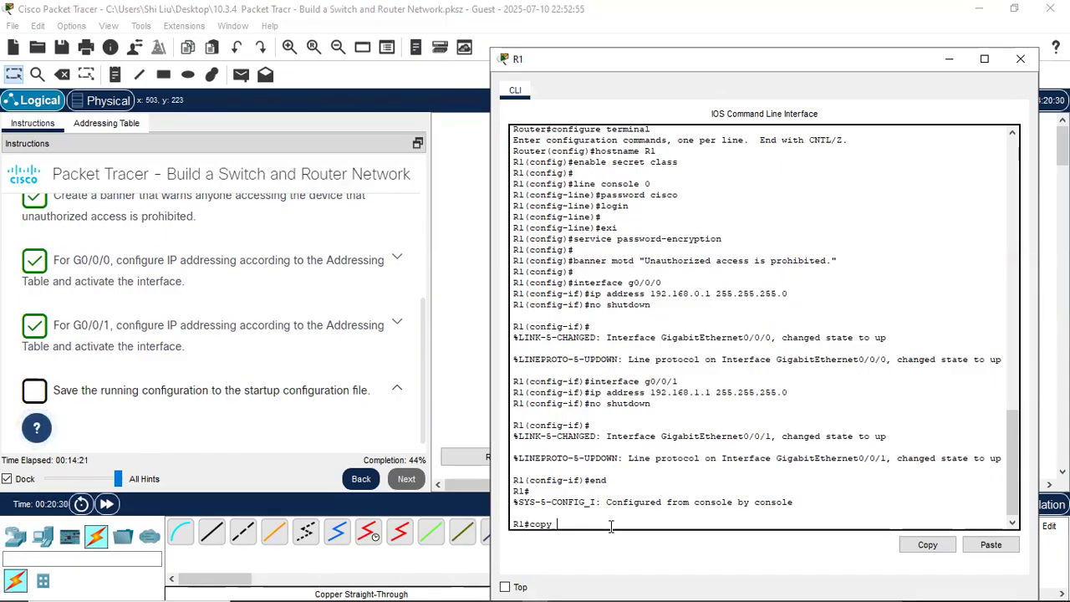
pyautogui.write(' running-config')
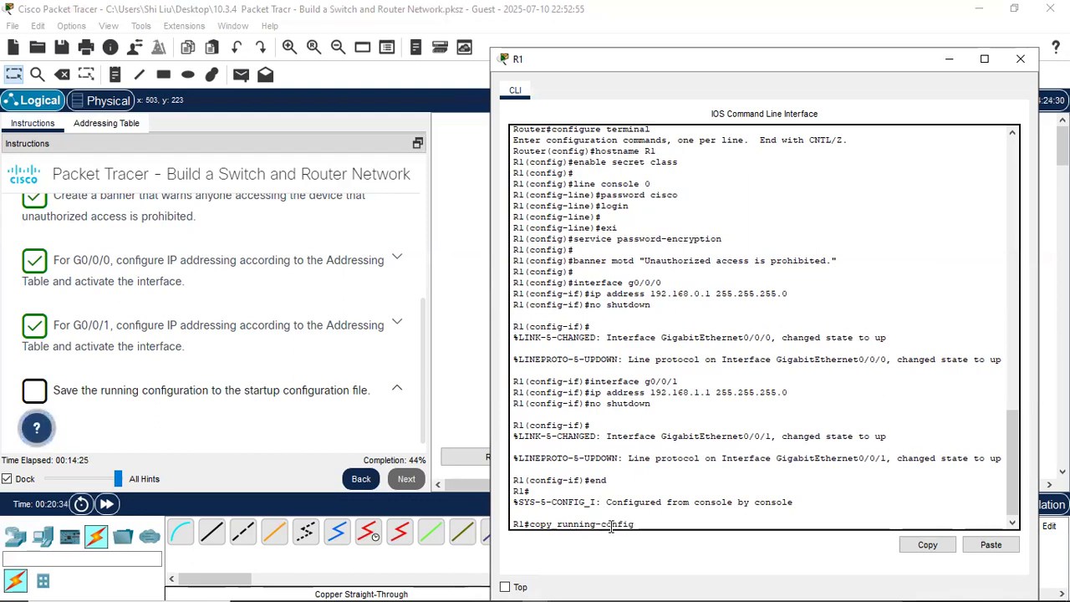
pyautogui.write(' startup')
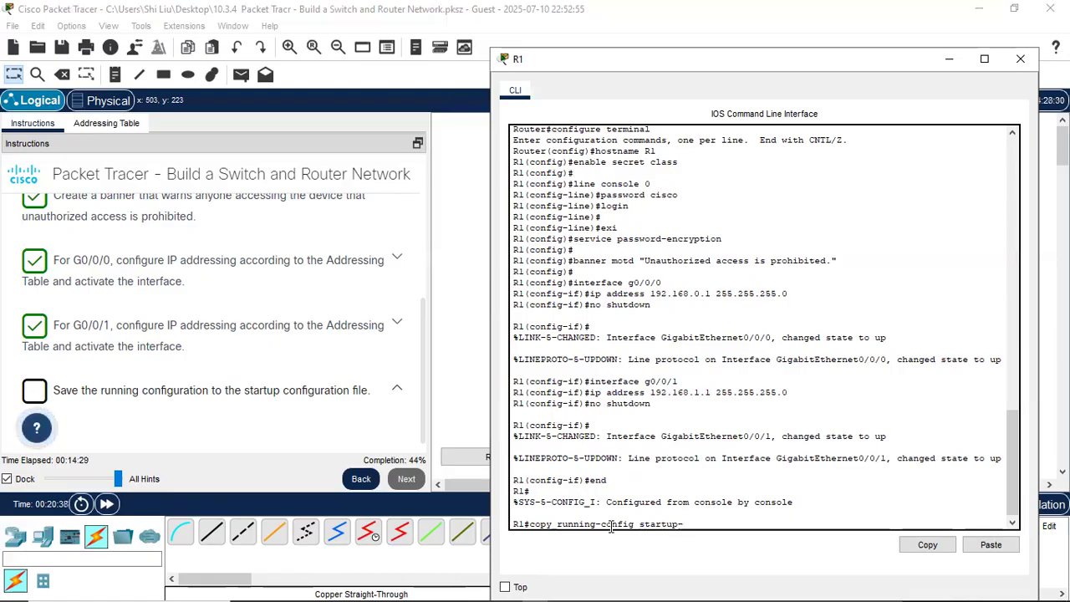
pyautogui.write('-config')
pyautogui.press('Return')
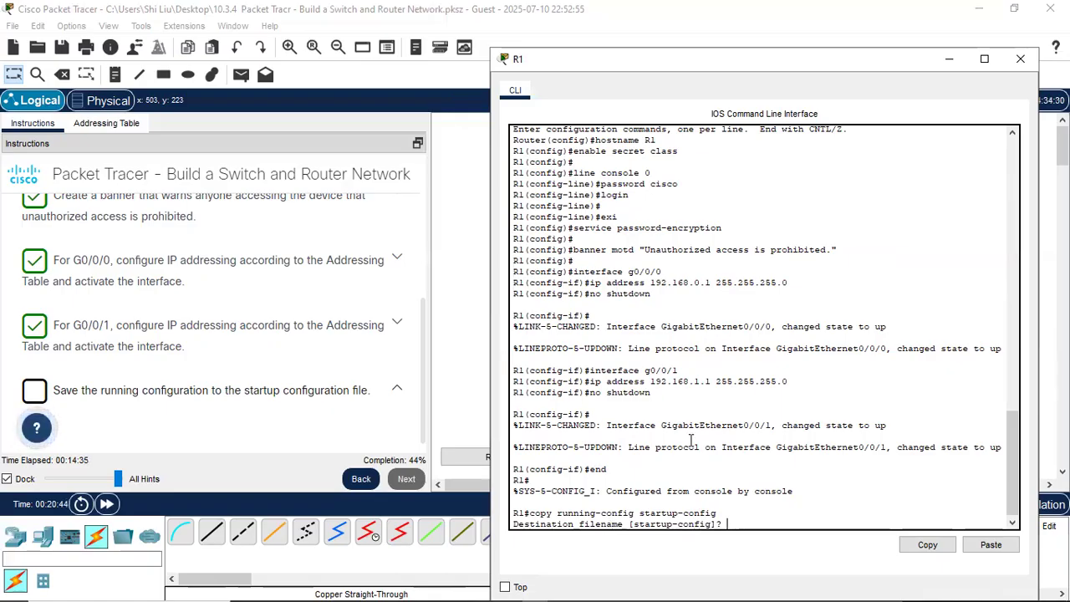
pyautogui.press('Return')
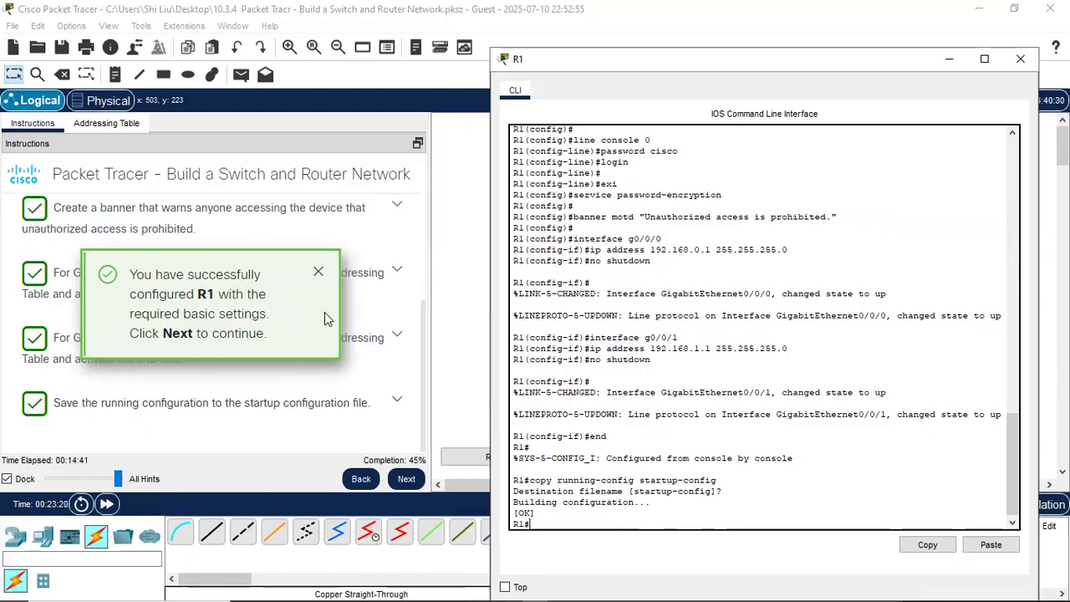
pyautogui.click(406, 480)
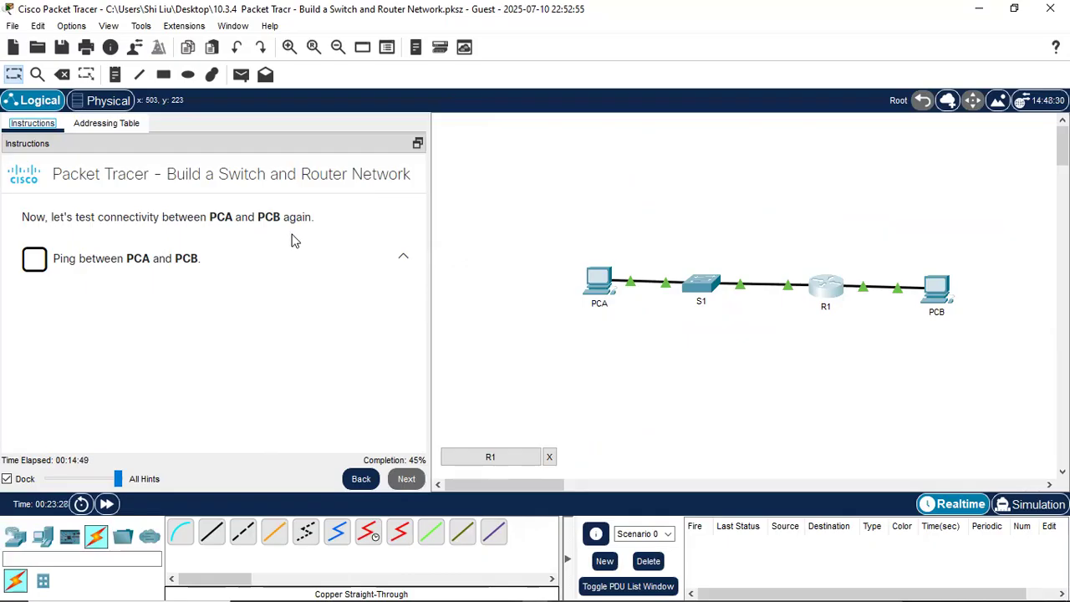
# - Open PCA's Command Prompt and move its window aside to reveal the instructions
pyautogui.click(593, 280)
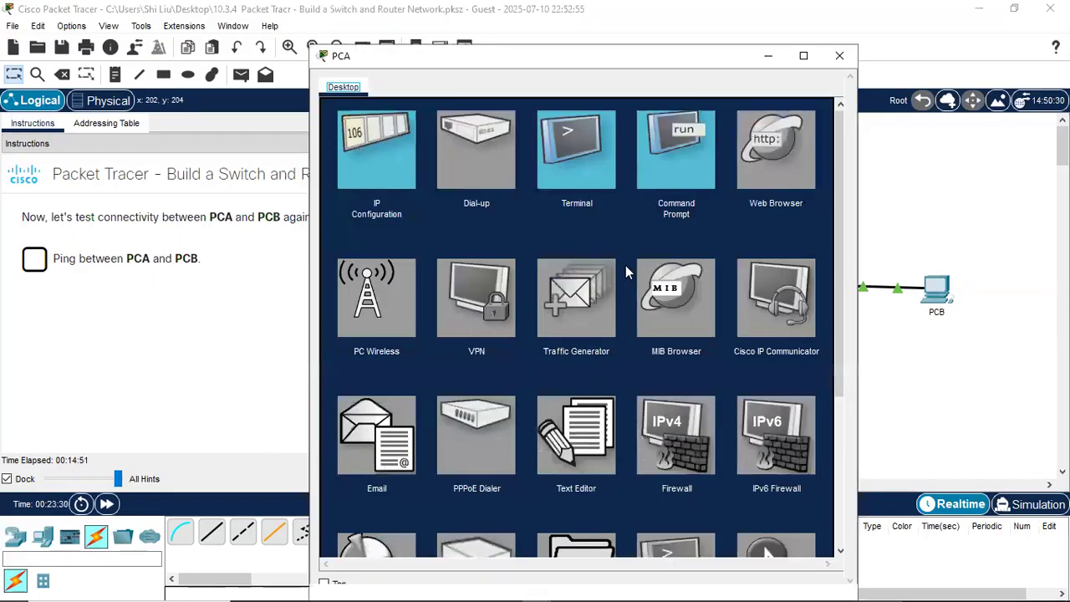
pyautogui.click(663, 170)
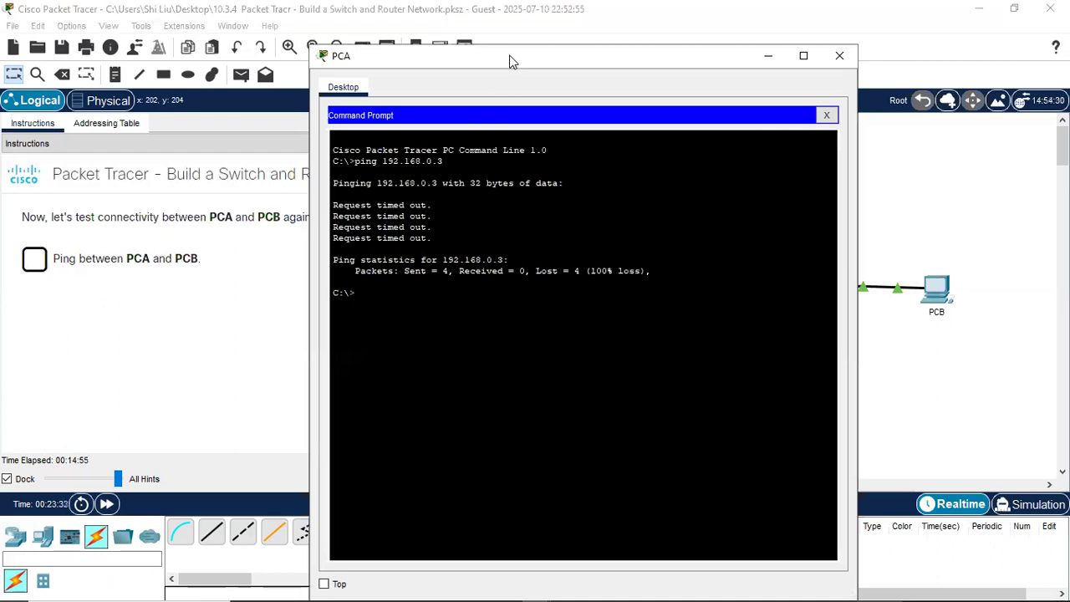
pyautogui.moveTo(511, 62); pyautogui.dragTo(653, 42)
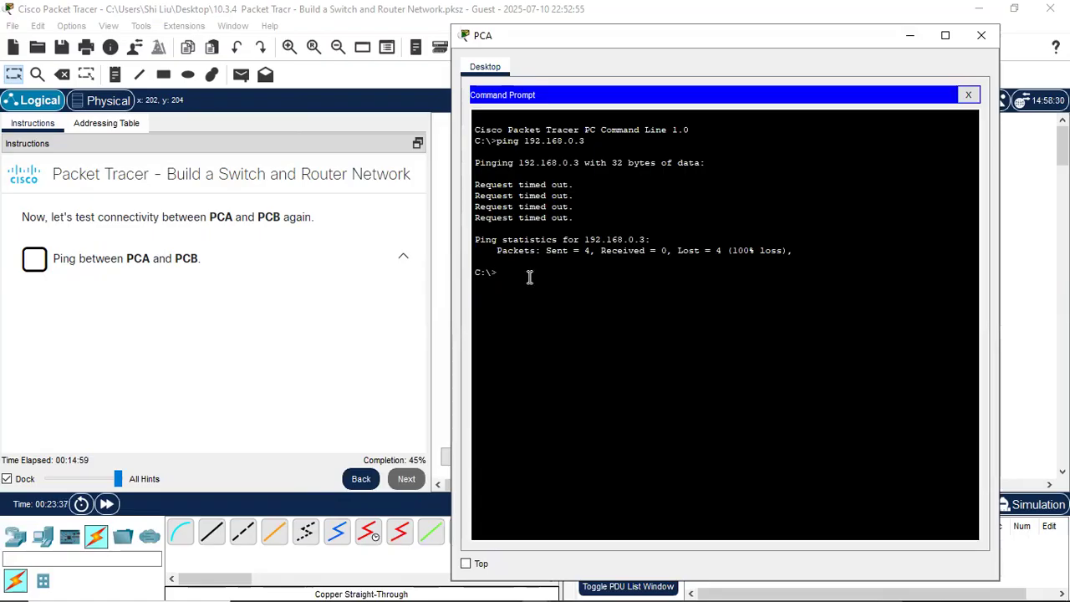
# - Repeat the ping to 192.168.0.3 until all four replies succeed, then close PCA's window
pyautogui.press('Up')
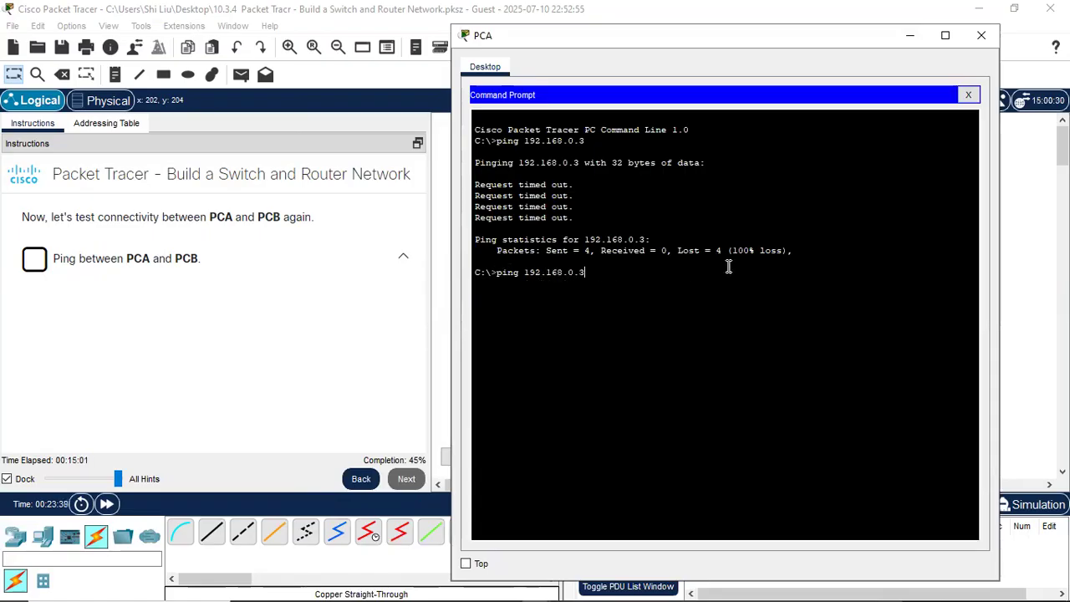
pyautogui.press('Return')
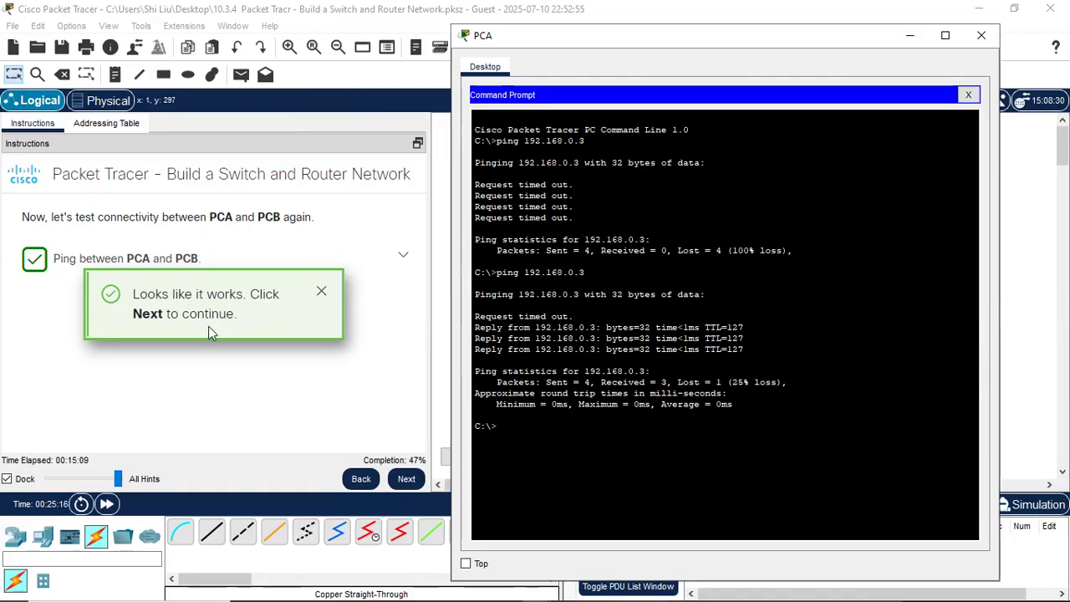
pyautogui.moveTo(574, 316); pyautogui.dragTo(476, 321)
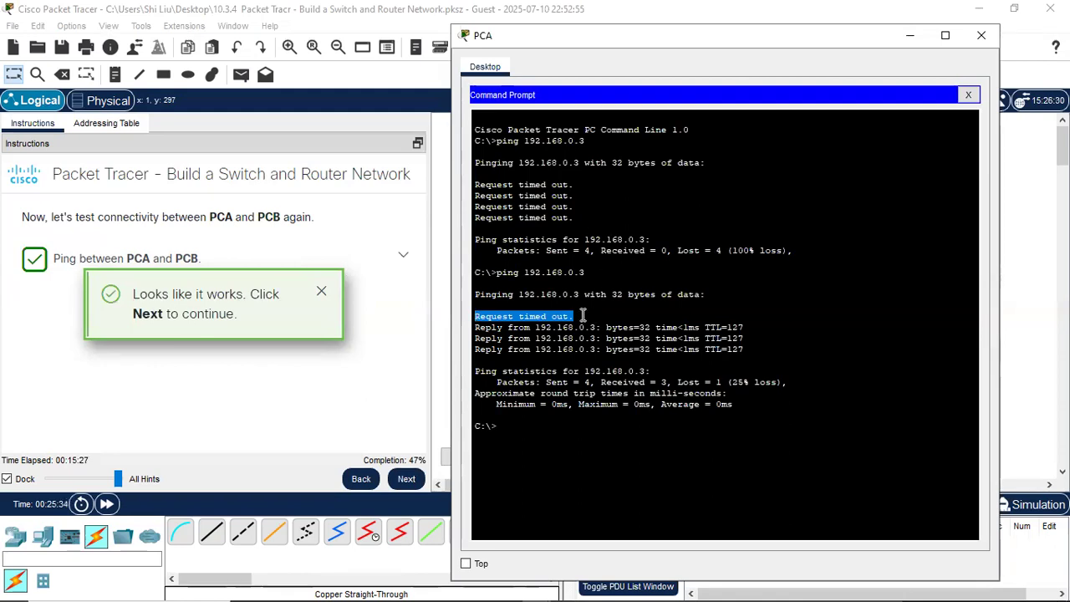
pyautogui.click(536, 431)
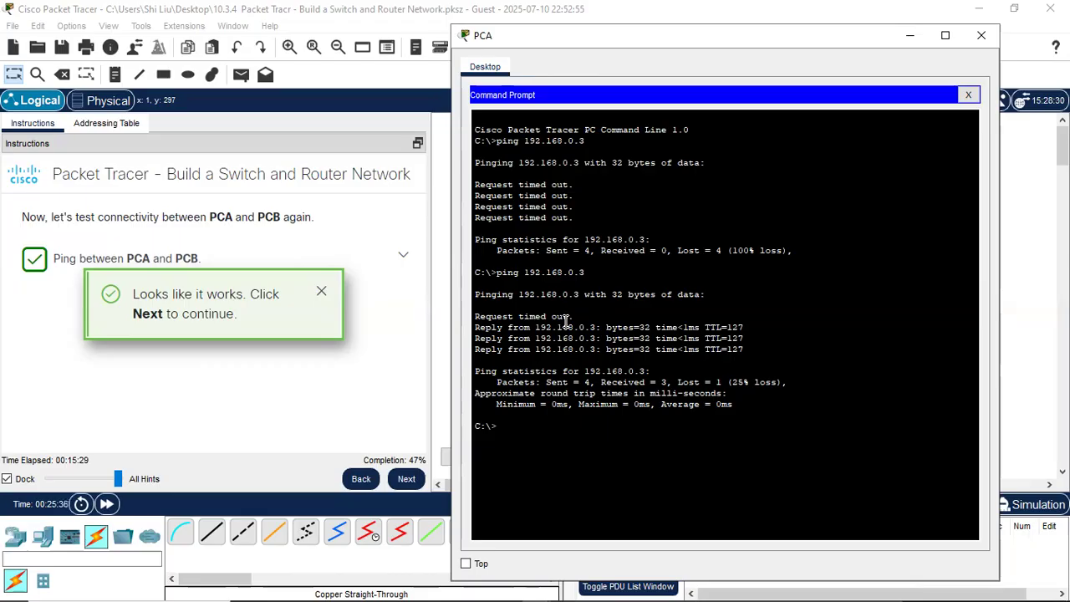
pyautogui.press('Up')
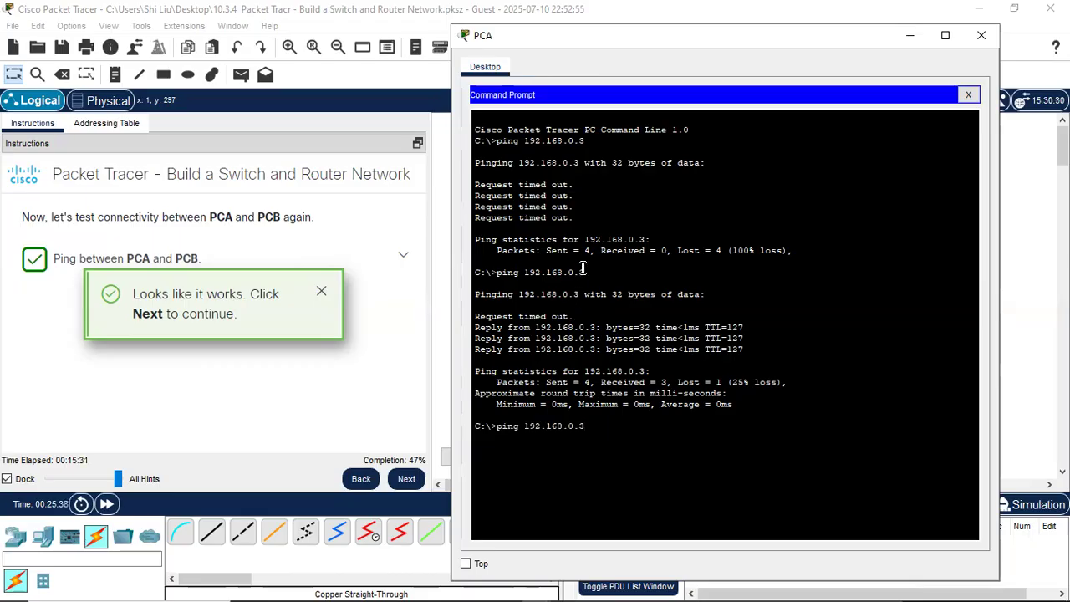
pyautogui.press('Return')
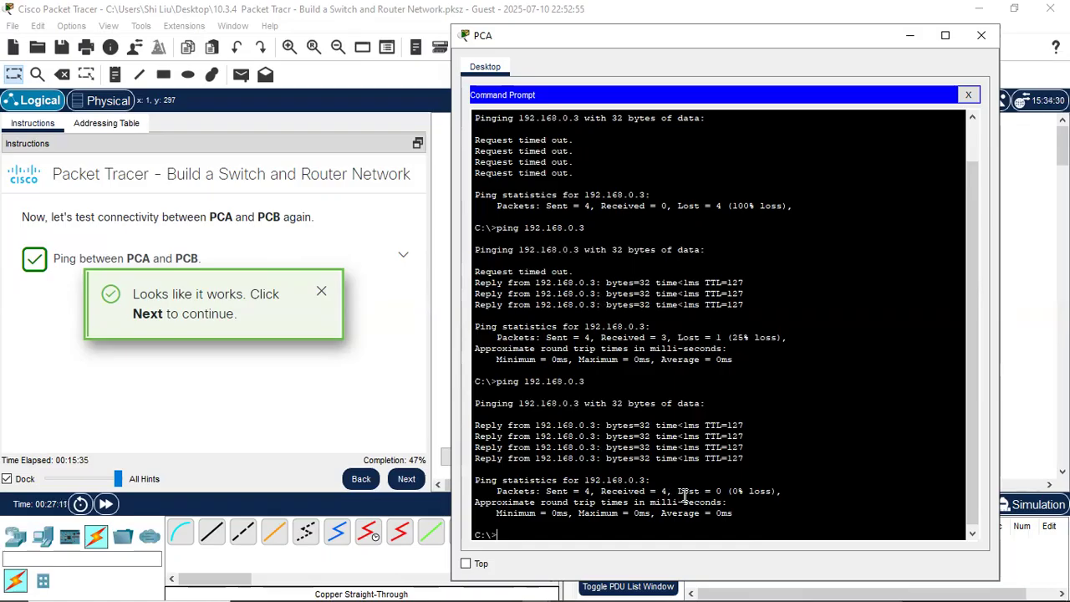
pyautogui.click(981, 35)
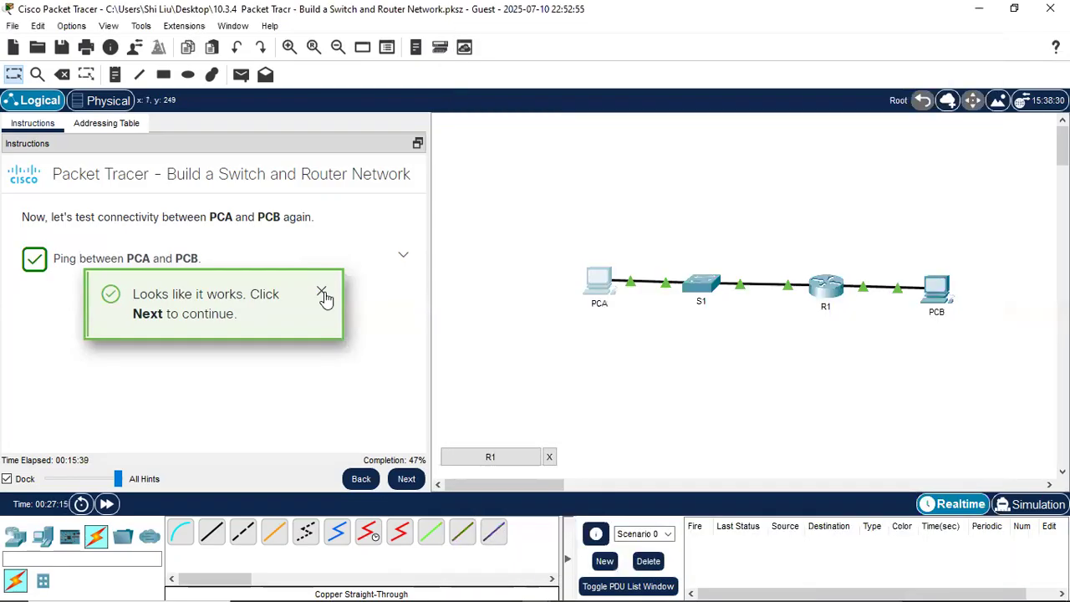
# - Submit the answer 'the default gateway interfaces on R1 are configured' and proceed to the S1 task
pyautogui.click(406, 479)
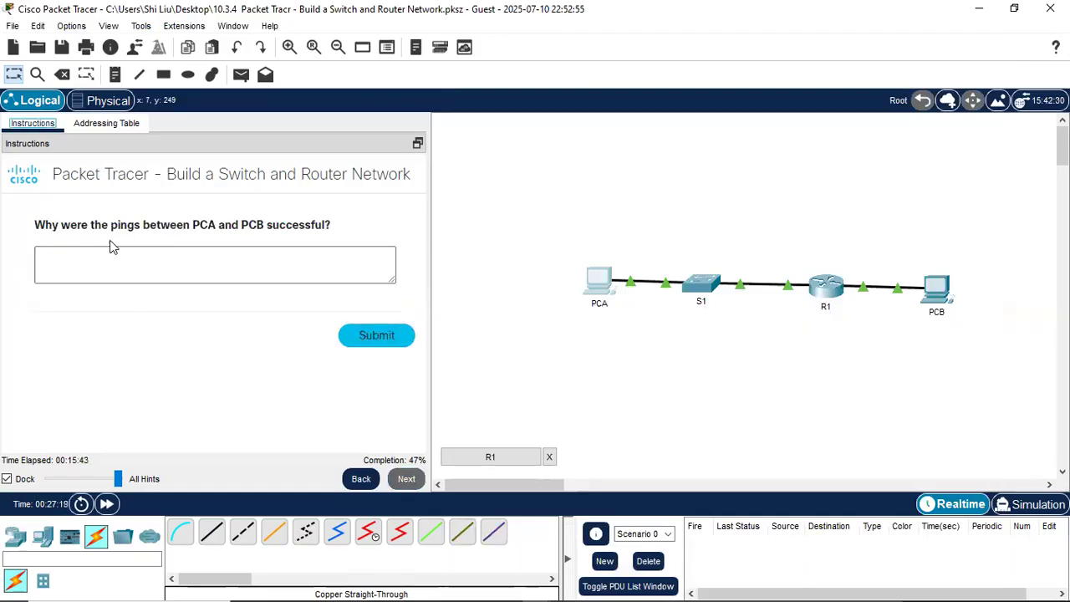
pyautogui.click(258, 262)
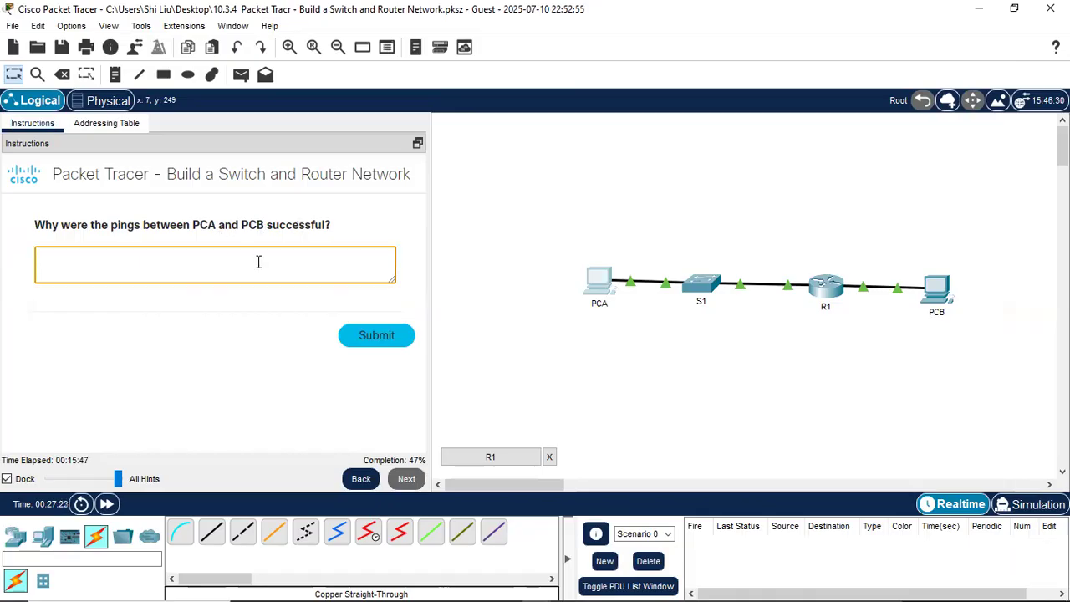
pyautogui.write('the default a')
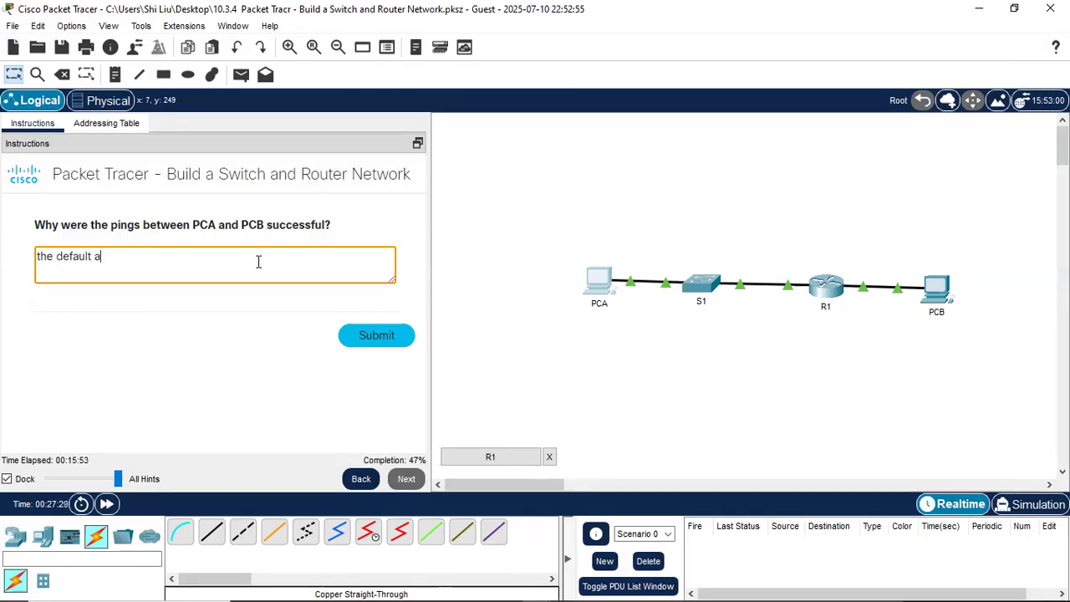
pyautogui.press('BackSpace')
pyautogui.write('gateway int')
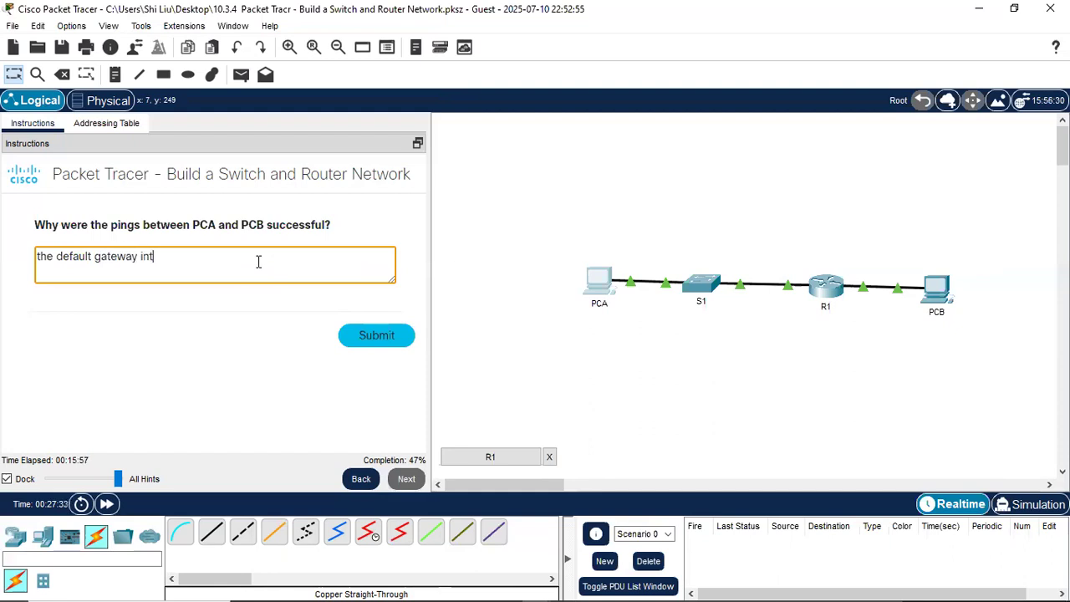
pyautogui.write('erfaces on R1')
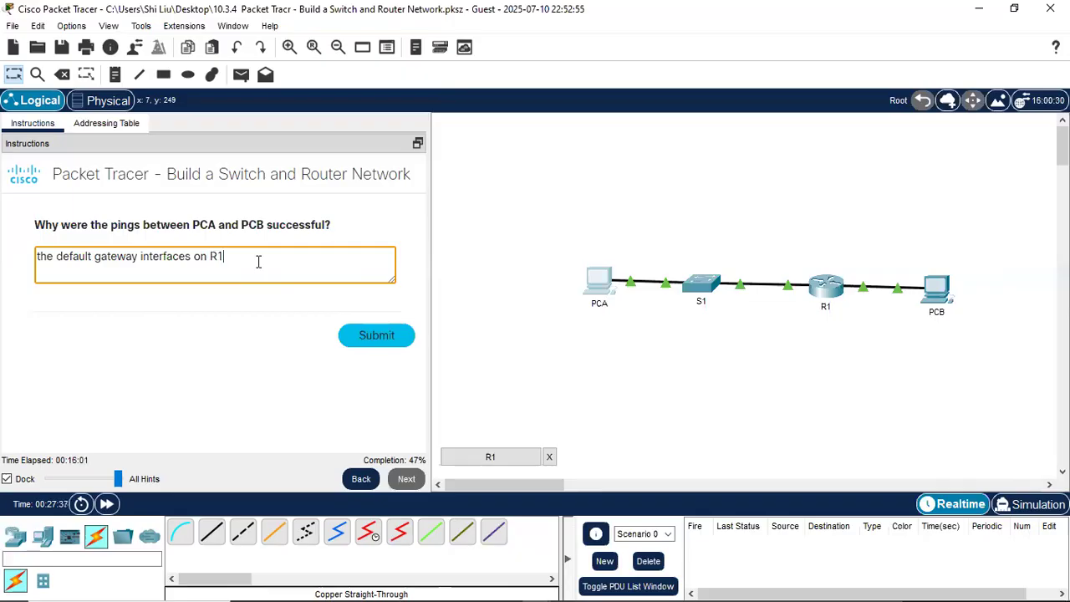
pyautogui.write(' are configured.')
pyautogui.click(356, 338)
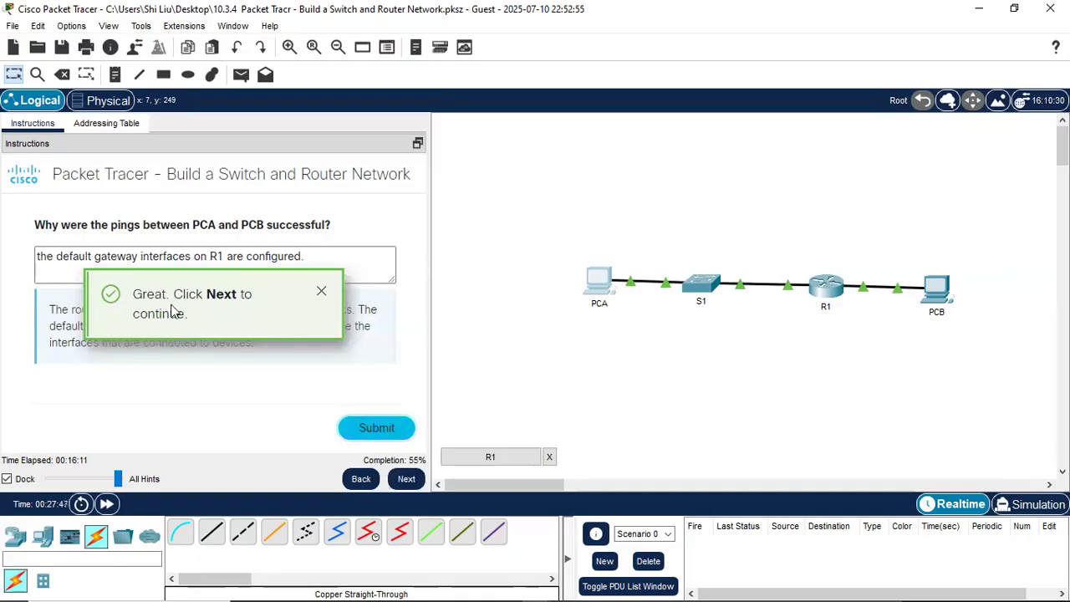
pyautogui.click(321, 290)
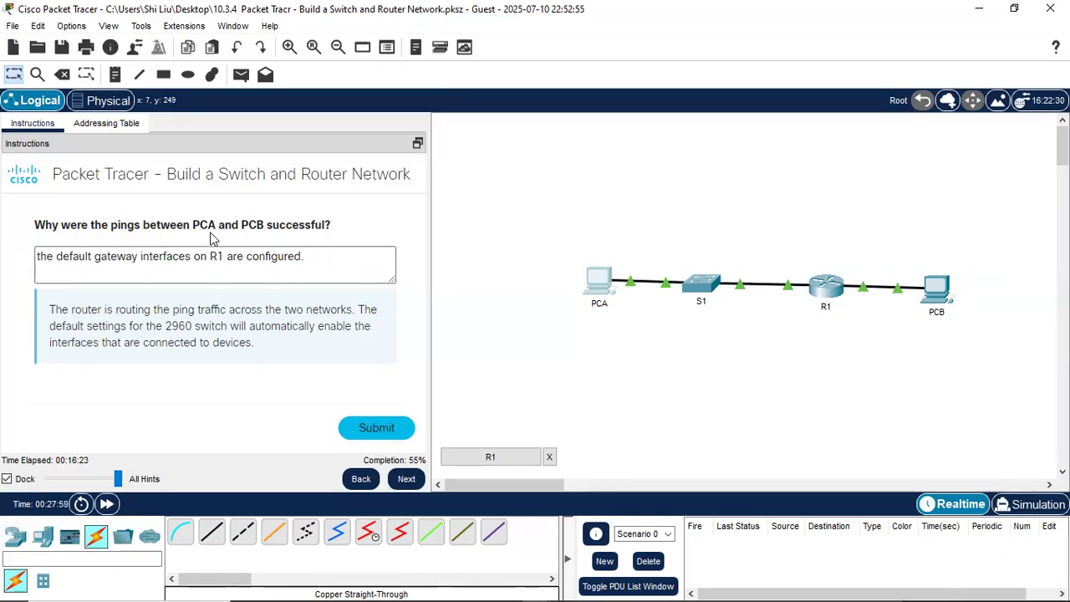
pyautogui.click(407, 481)
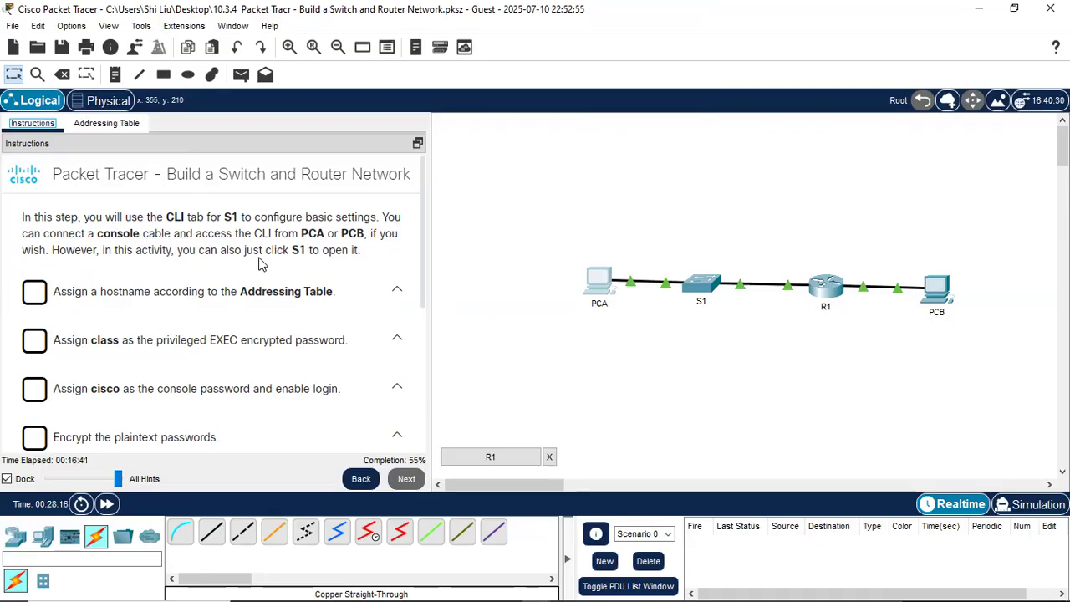
# - Open S1's CLI and enter global configuration mode with enable and conf t
pyautogui.click(701, 286)
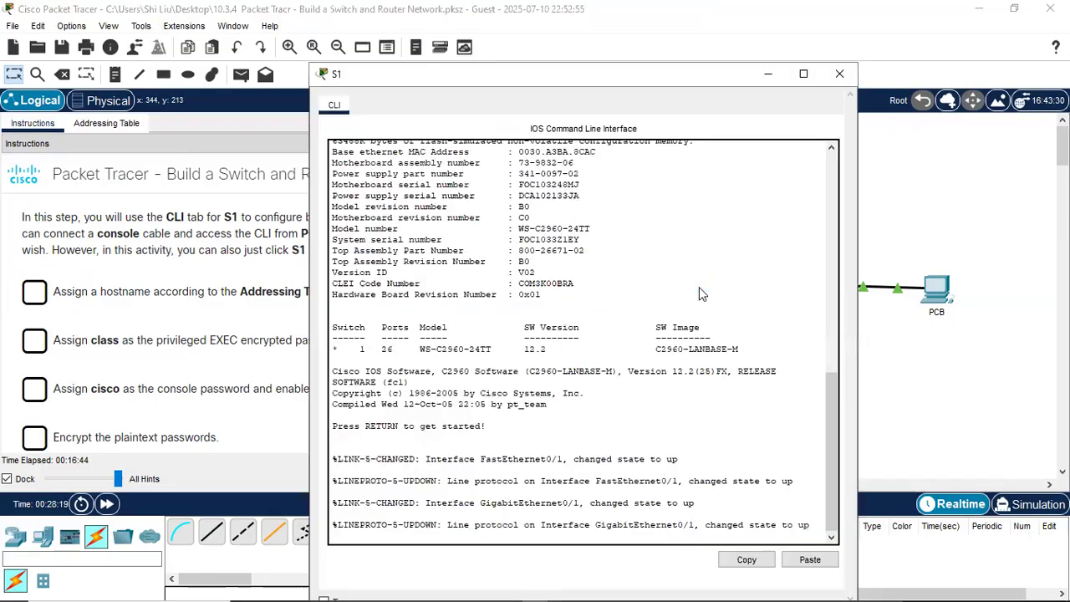
pyautogui.press('Return')
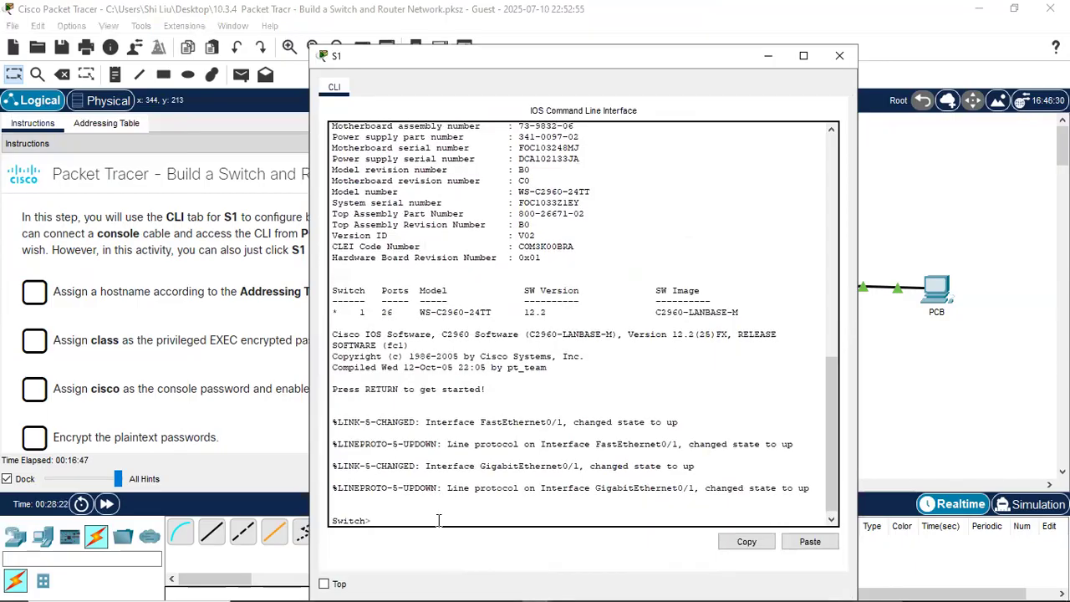
pyautogui.write('enable')
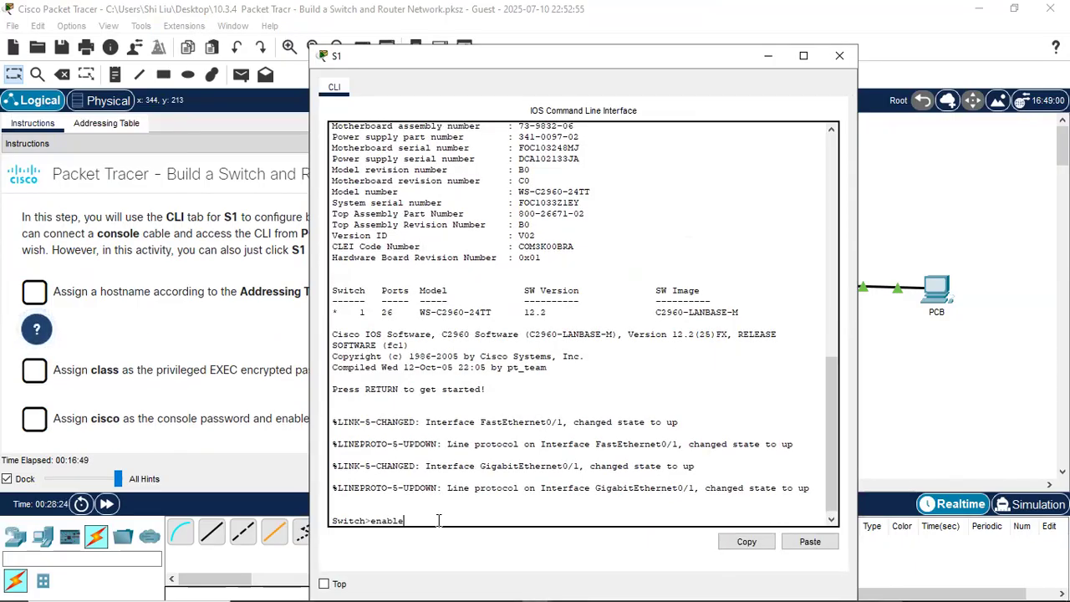
pyautogui.press('Return')
pyautogui.write('conf t')
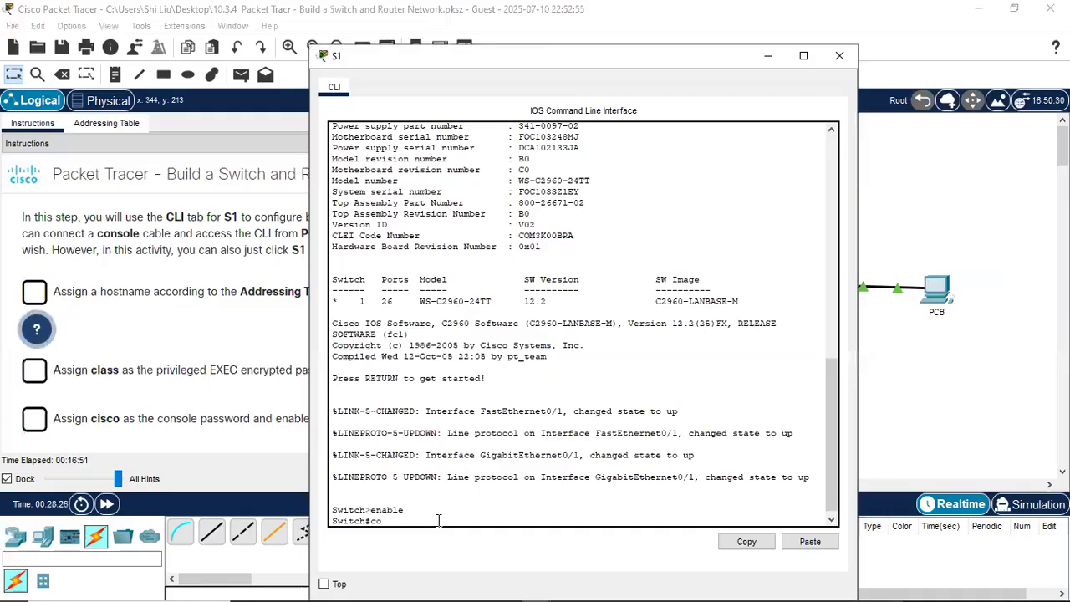
pyautogui.press('Return')
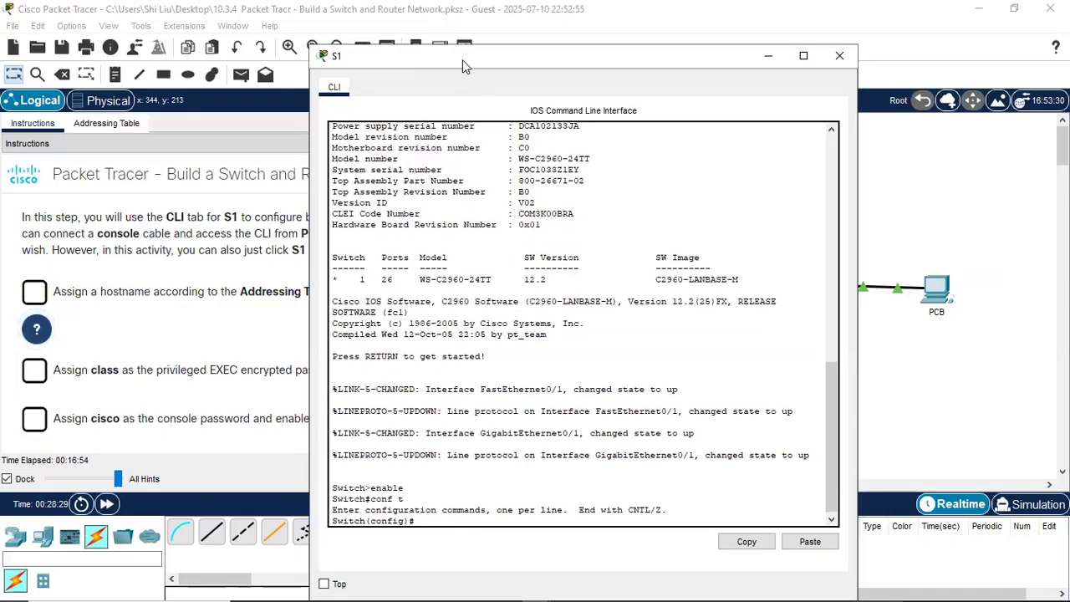
# - Check S1's entry in the Addressing Table, then return to the instructions
pyautogui.moveTo(462, 59); pyautogui.dragTo(608, 45)
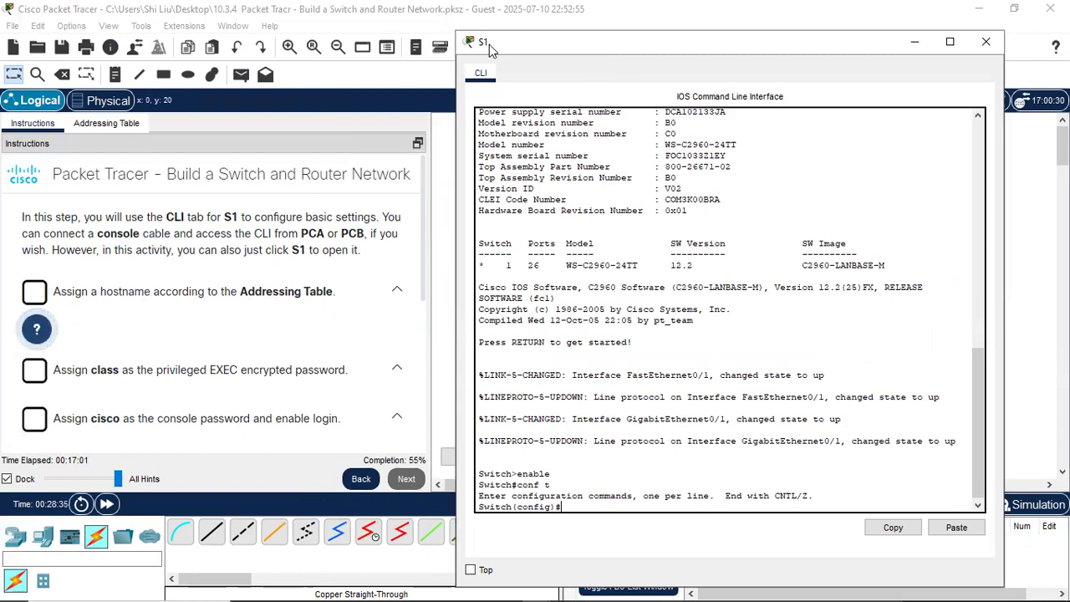
pyautogui.click(108, 124)
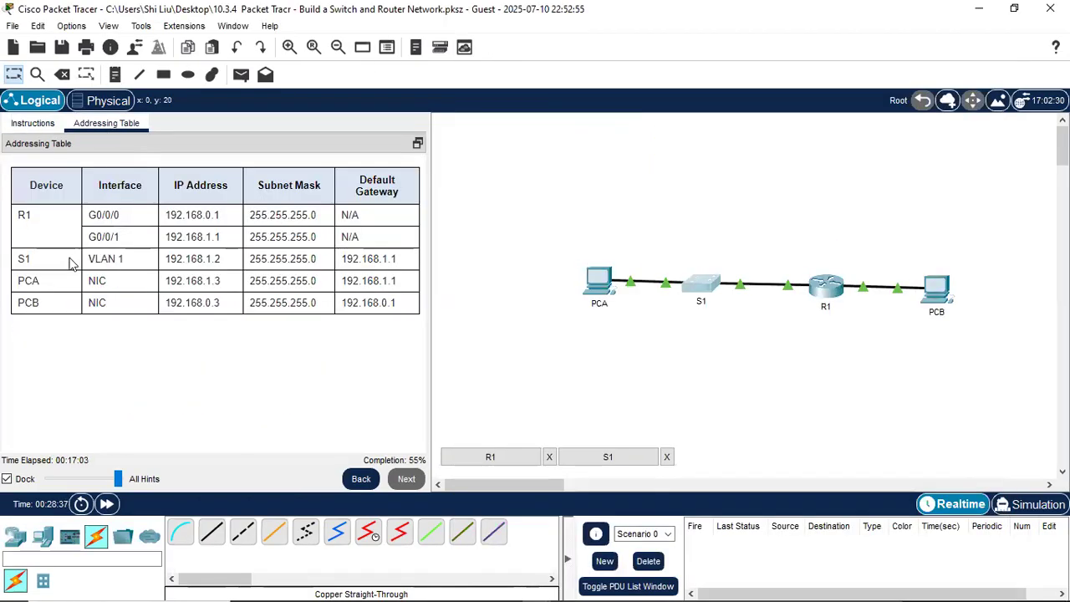
pyautogui.click(32, 126)
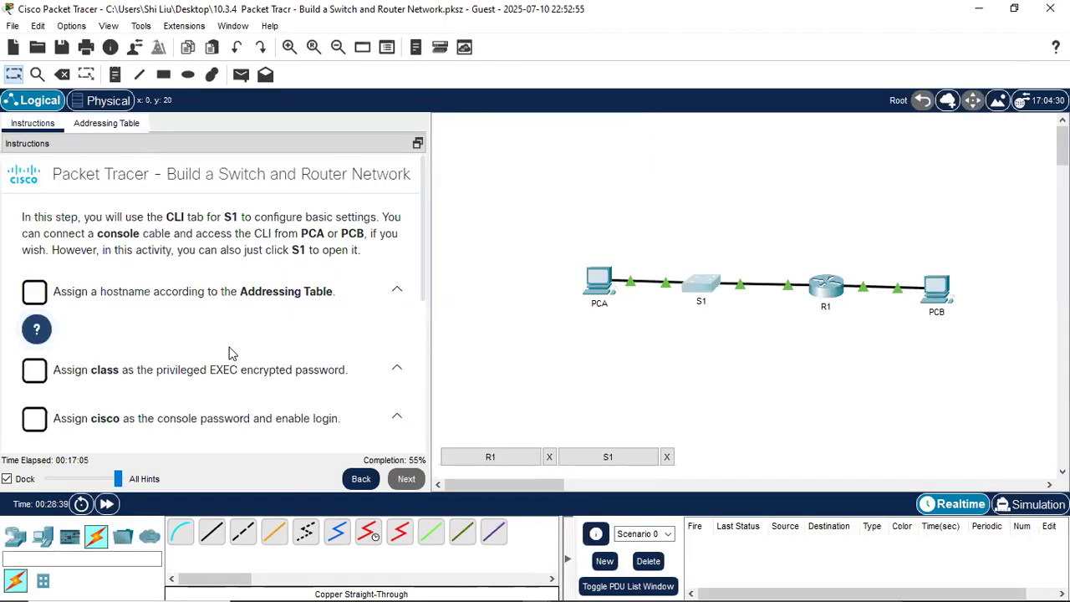
pyautogui.click(704, 287)
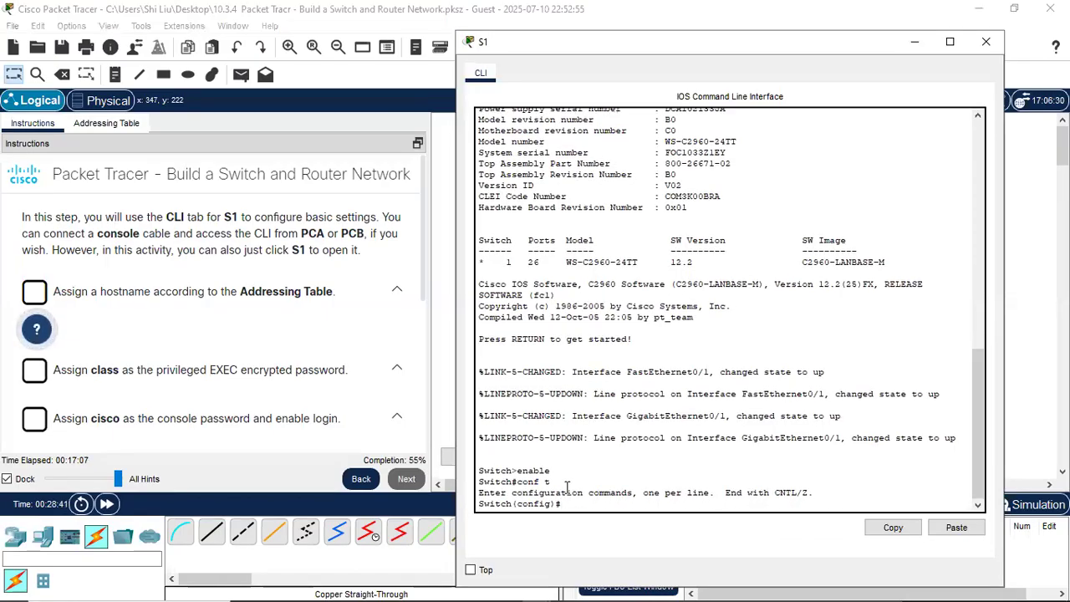
pyautogui.write('hostname')
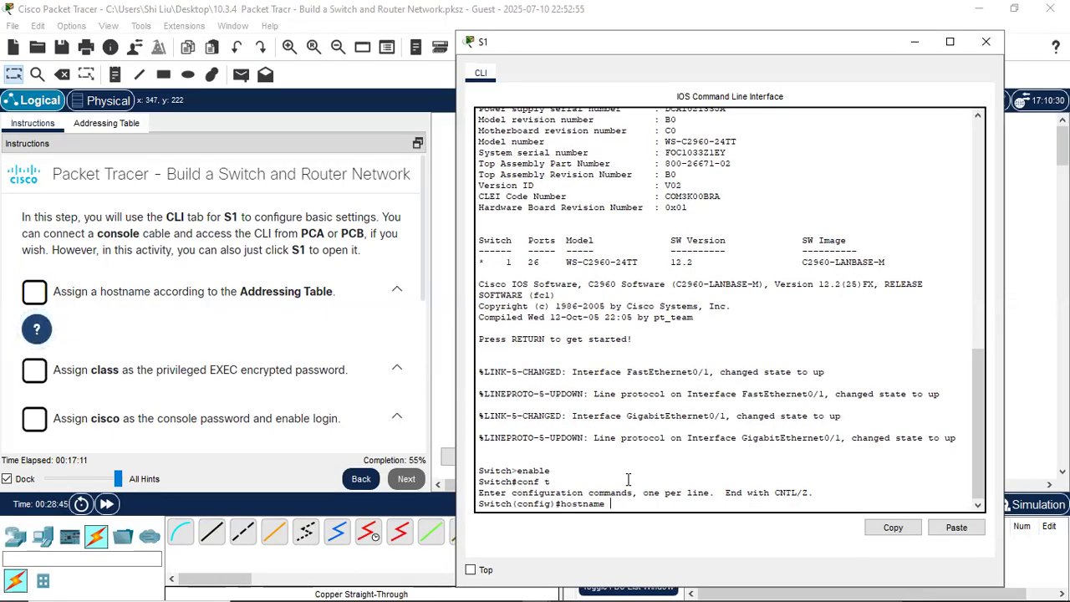
pyautogui.write(' S1')
pyautogui.press('Return')
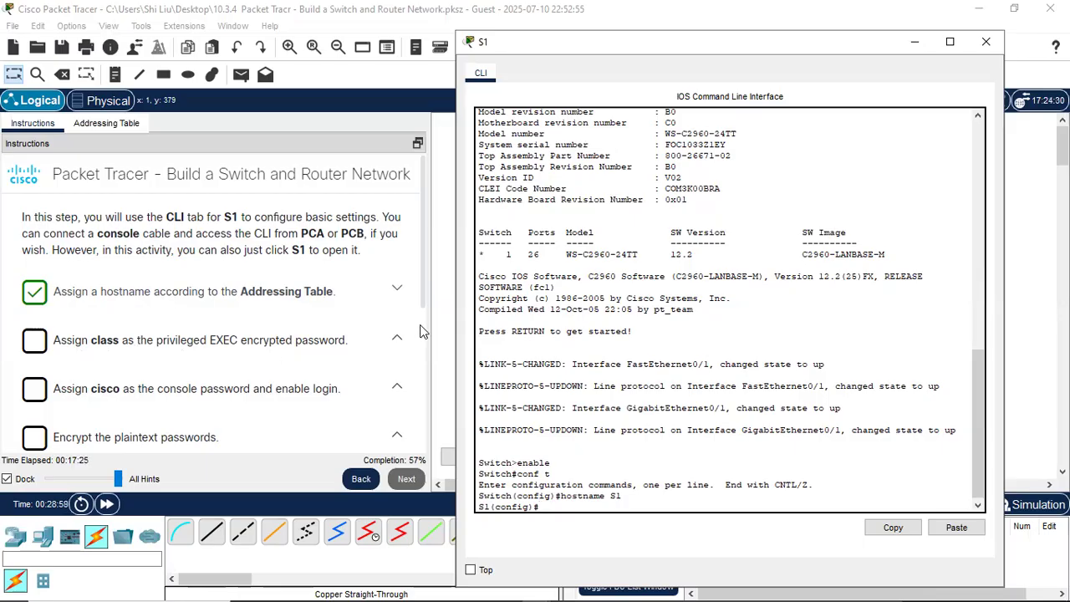
pyautogui.write('ble secret class')
pyautogui.press('Return')
pyautogui.press('Return')
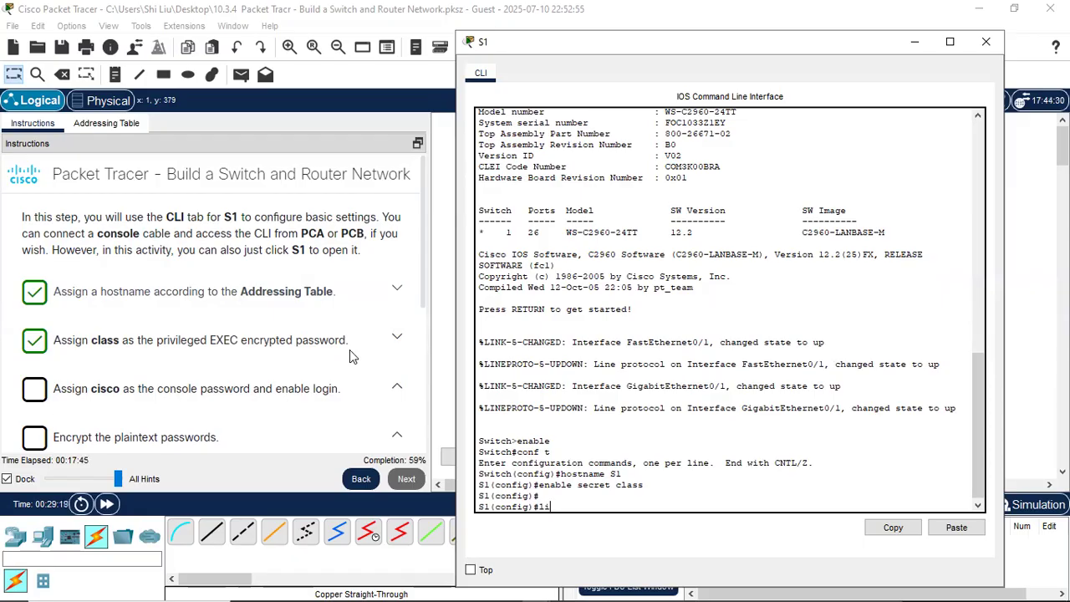
pyautogui.write('console 0')
pyautogui.press('Return')
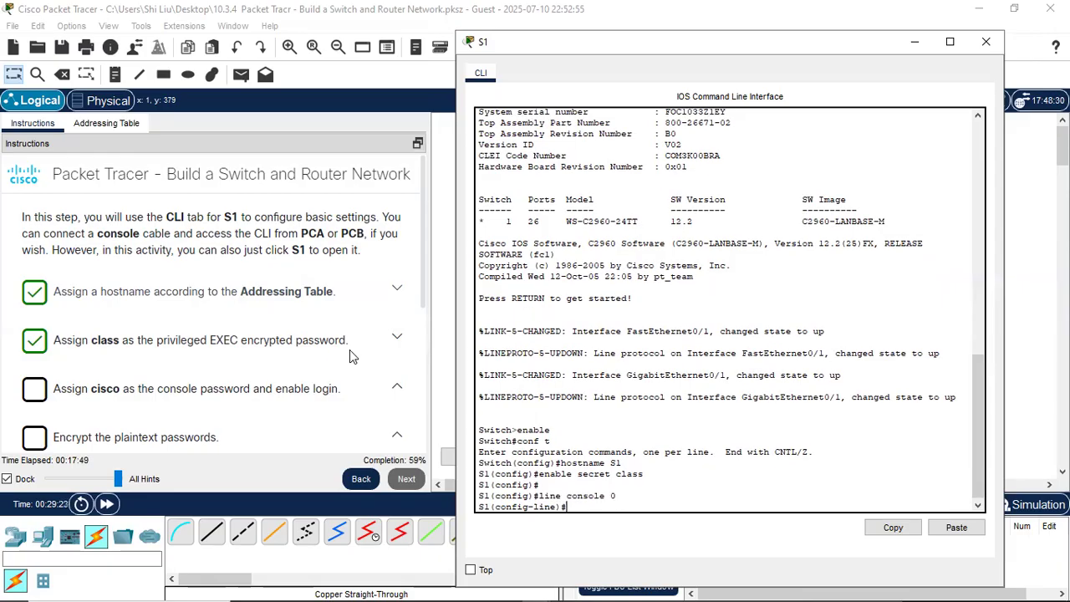
pyautogui.write('passwor')
pyautogui.write('wor')
pyautogui.write('d')
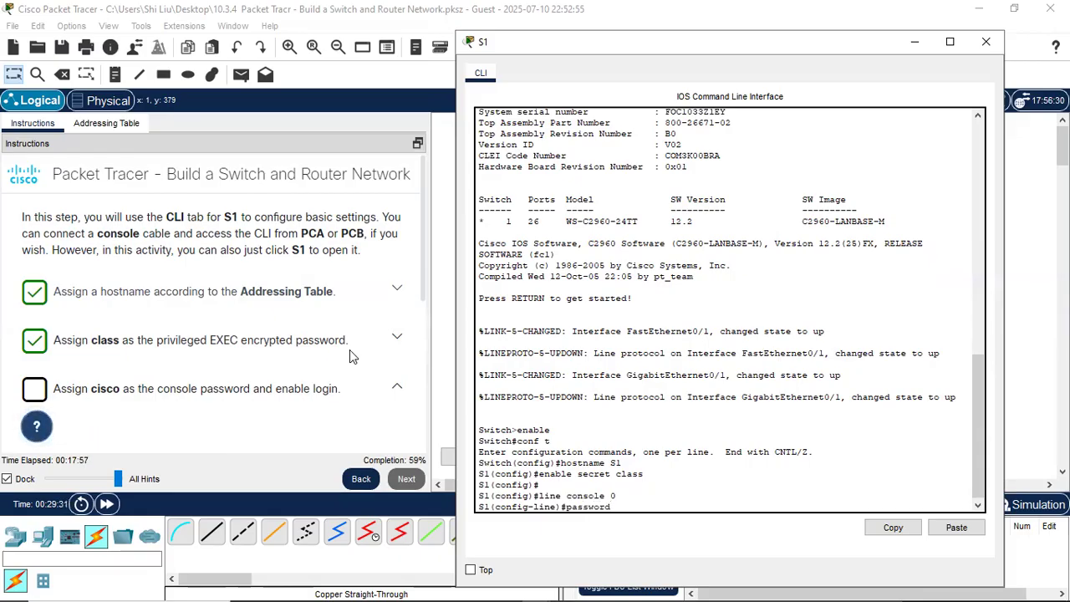
pyautogui.write(' cis')
pyautogui.write('co')
pyautogui.press('Return')
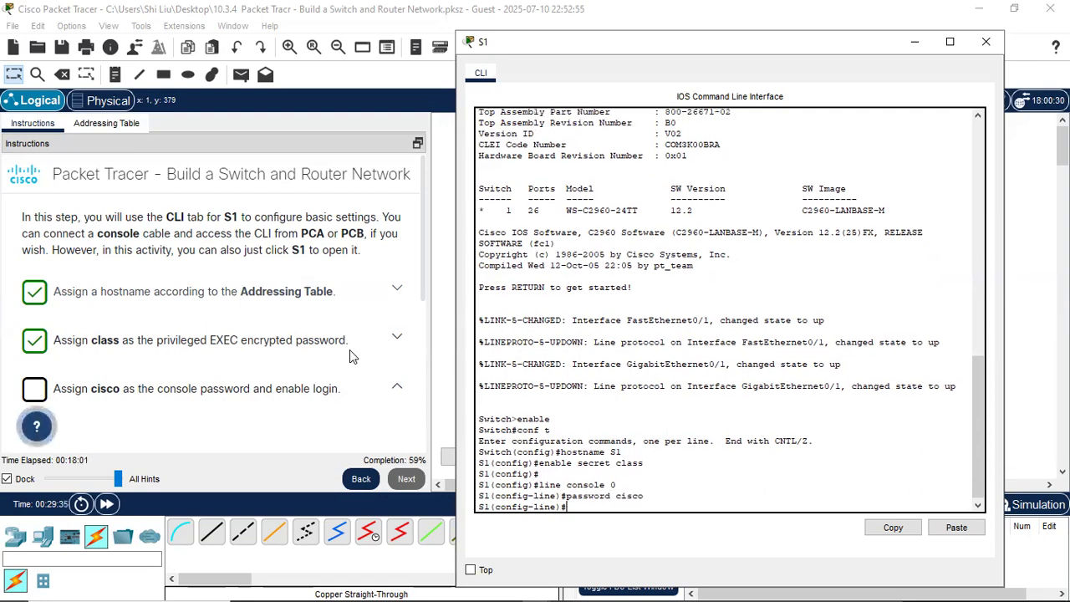
pyautogui.write('login')
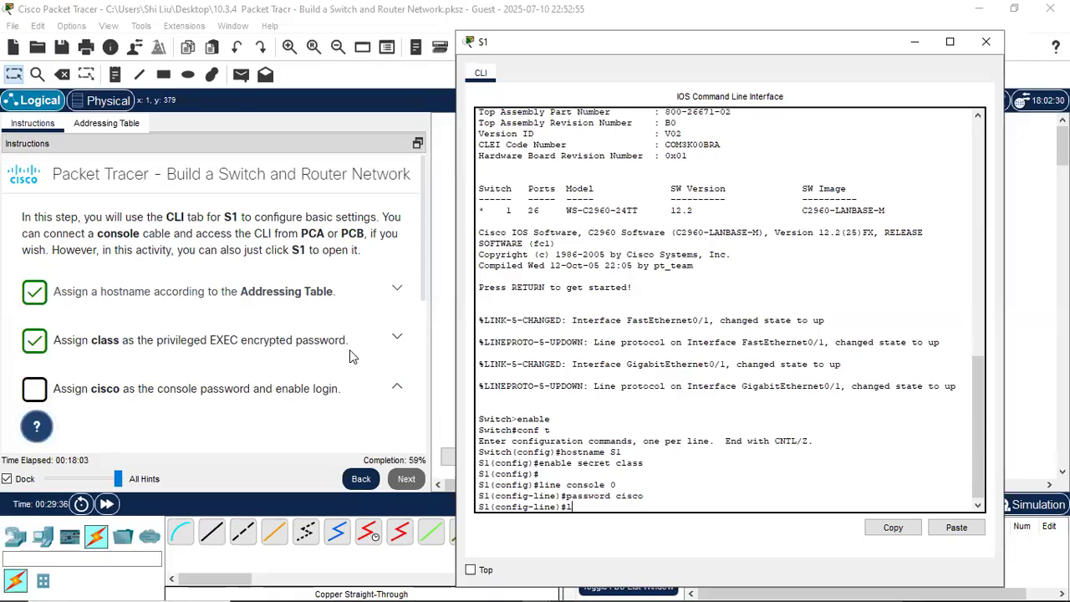
pyautogui.press('Return')
pyautogui.press('Return')
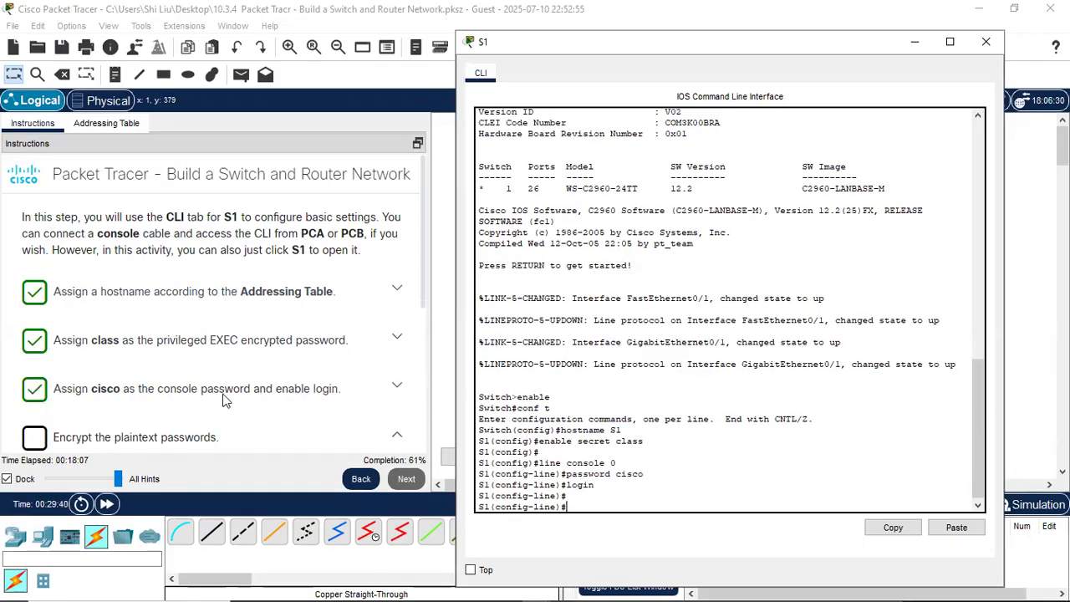
pyautogui.scroll(-1, 224, 397)
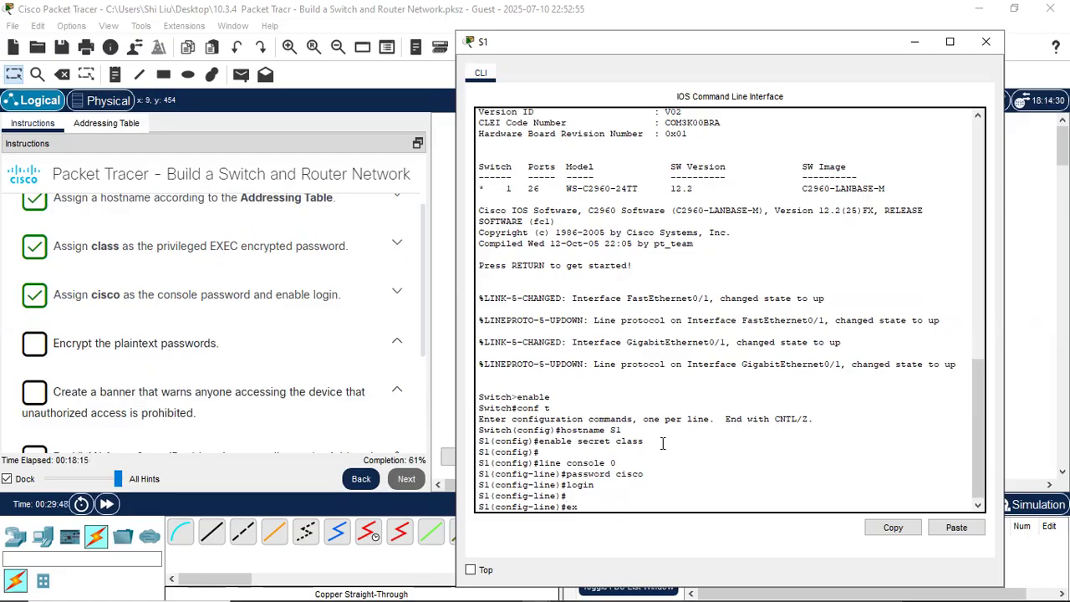
# - Return to global configuration and enable service password-encryption on S1
pyautogui.write('i')
pyautogui.press('Return')
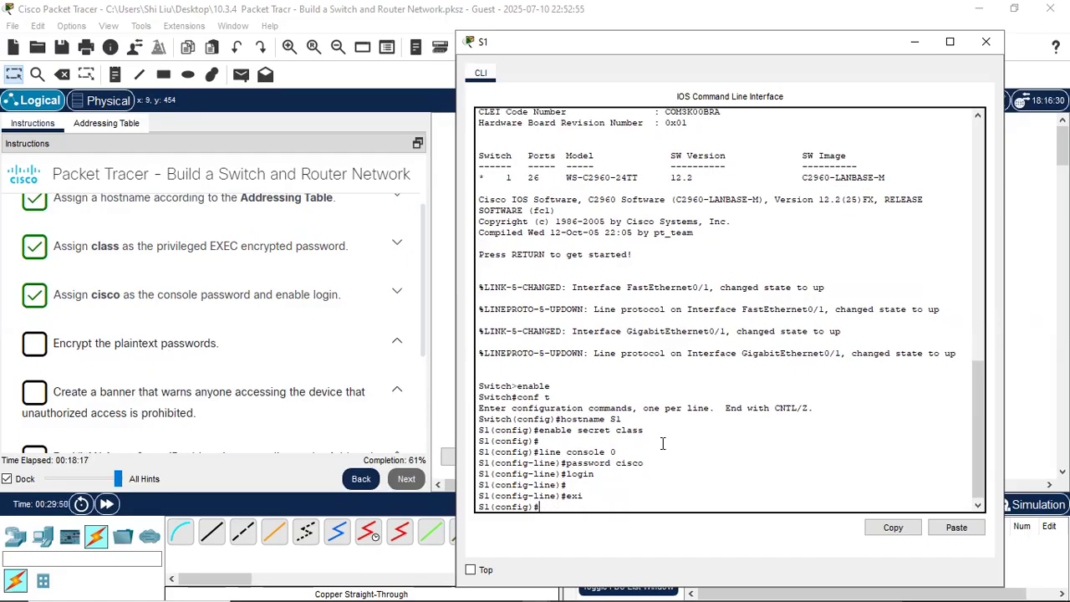
pyautogui.write('service password-encryption')
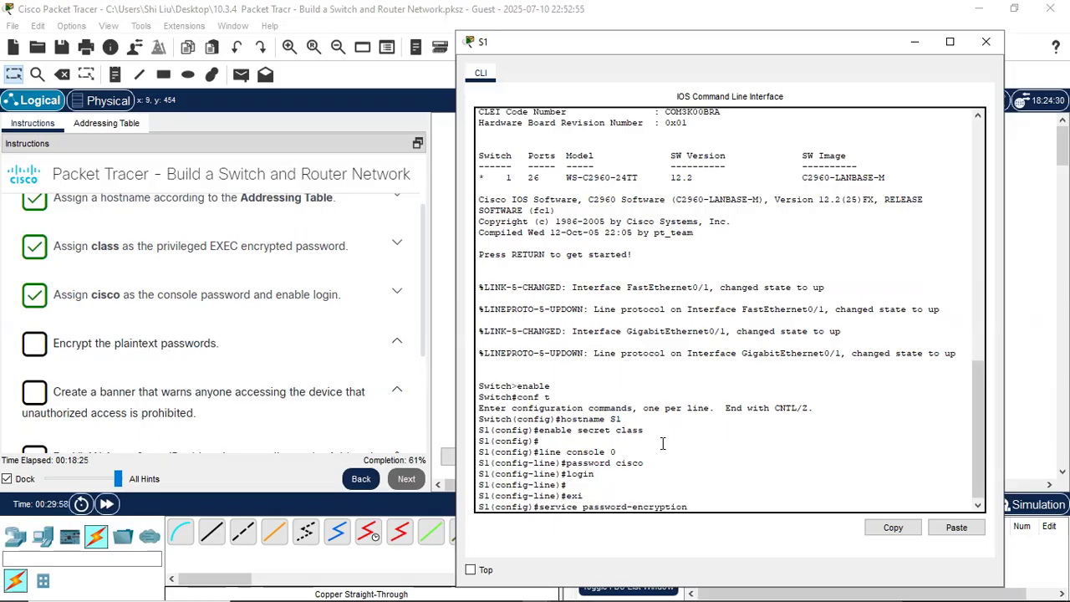
pyautogui.press('Return')
pyautogui.press('Return')
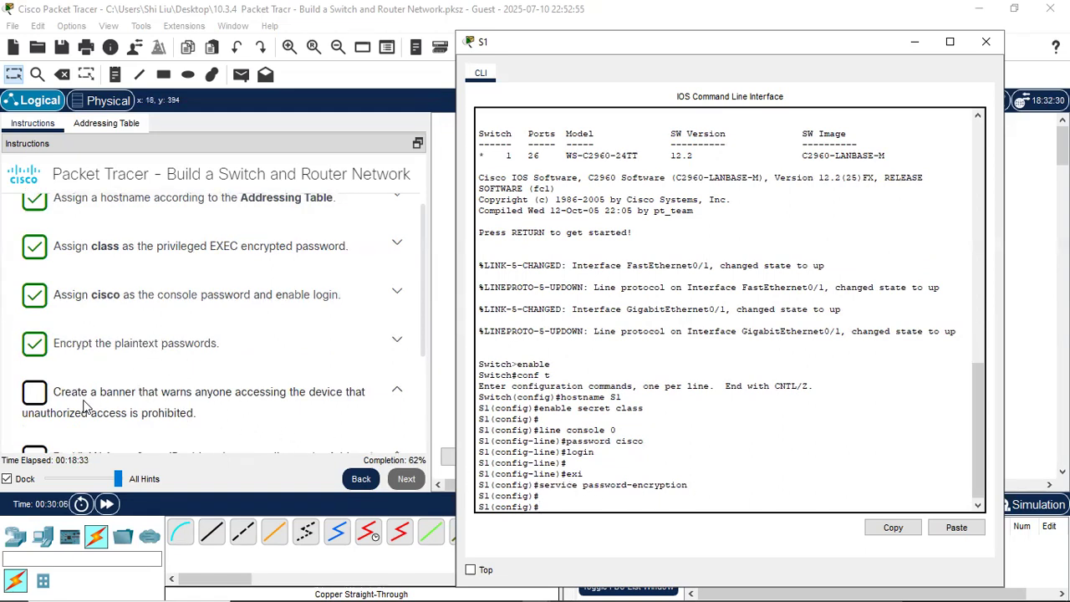
# - Set the banner motd to "Unauthorized access is prohibited."
pyautogui.scroll(-1, 129, 398)
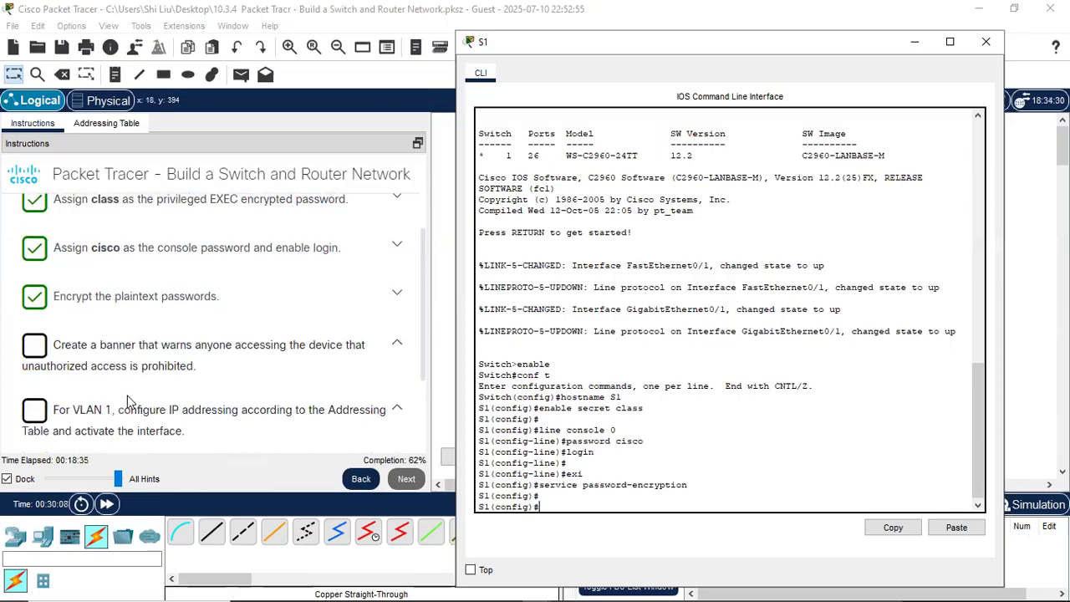
pyautogui.write('banner')
pyautogui.write('motd "Unaurt')
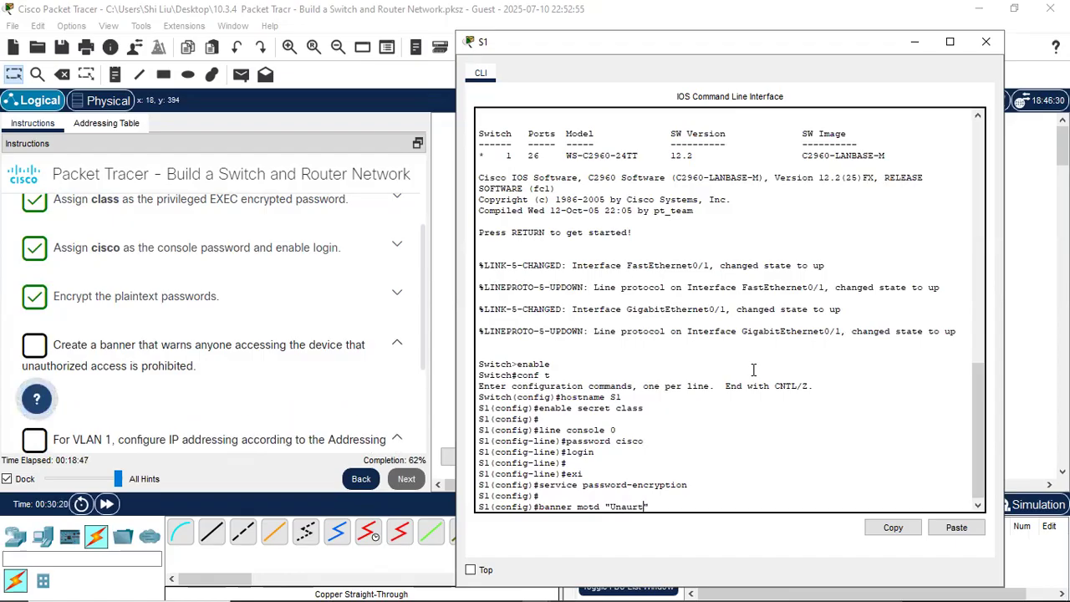
pyautogui.press('BackSpace')
pyautogui.write('thor')
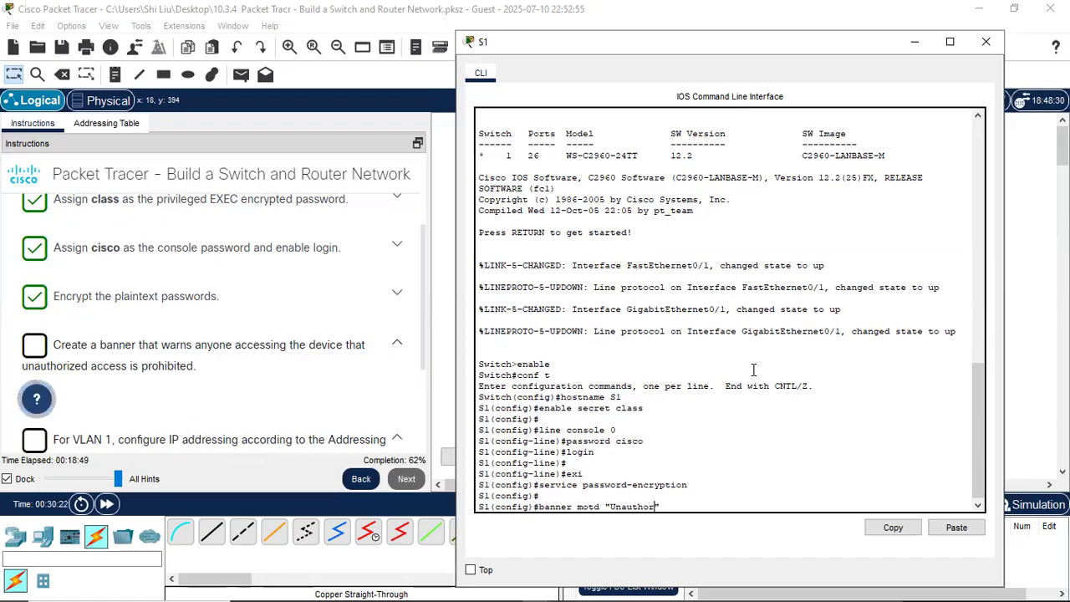
pyautogui.write('ized acce')
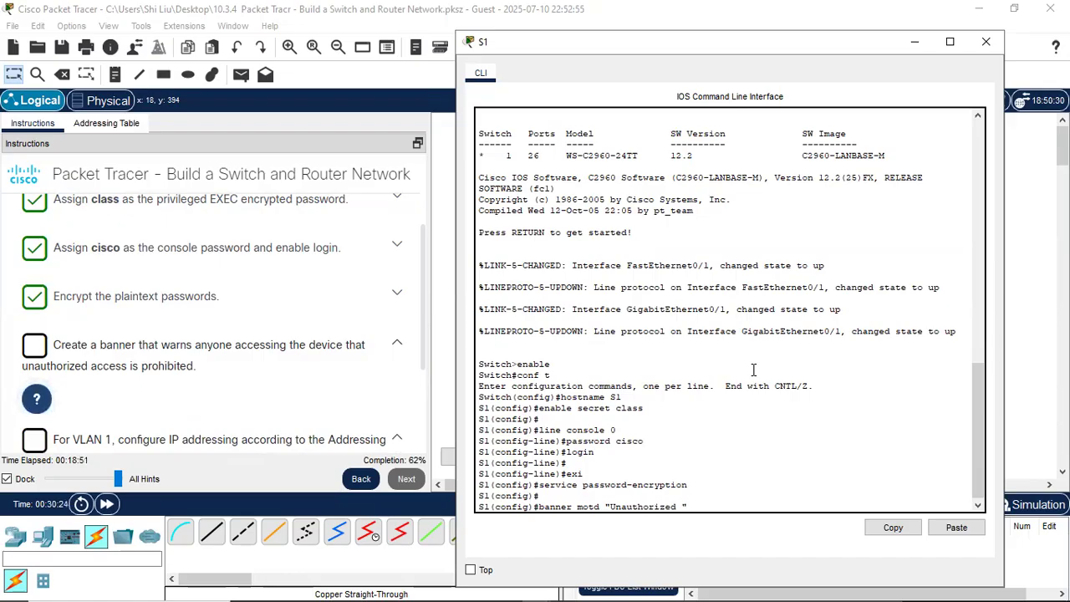
pyautogui.write('ss is')
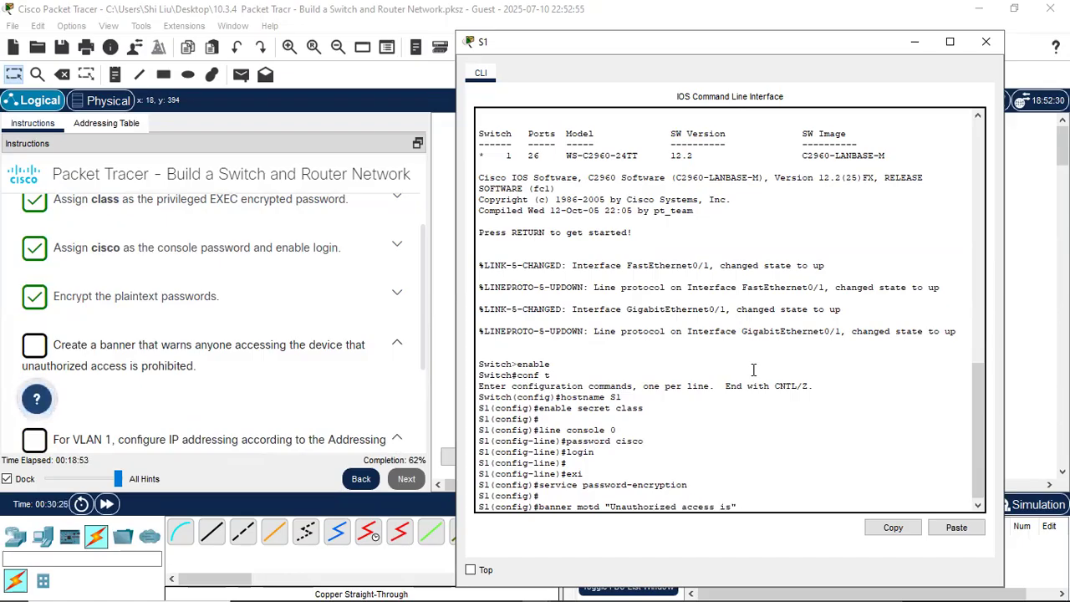
pyautogui.write(' proh')
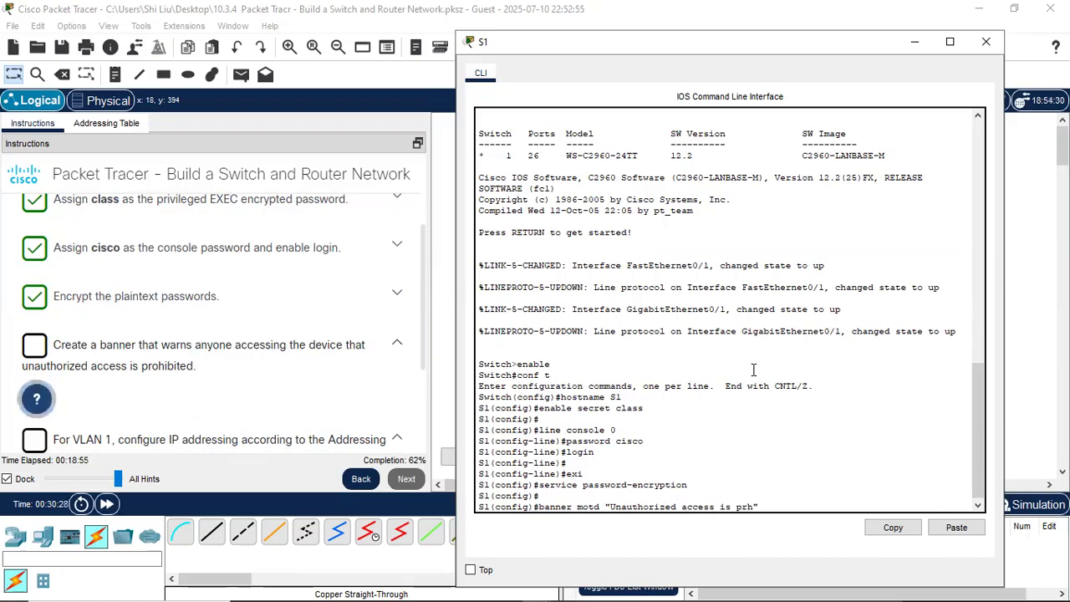
pyautogui.write('ibi')
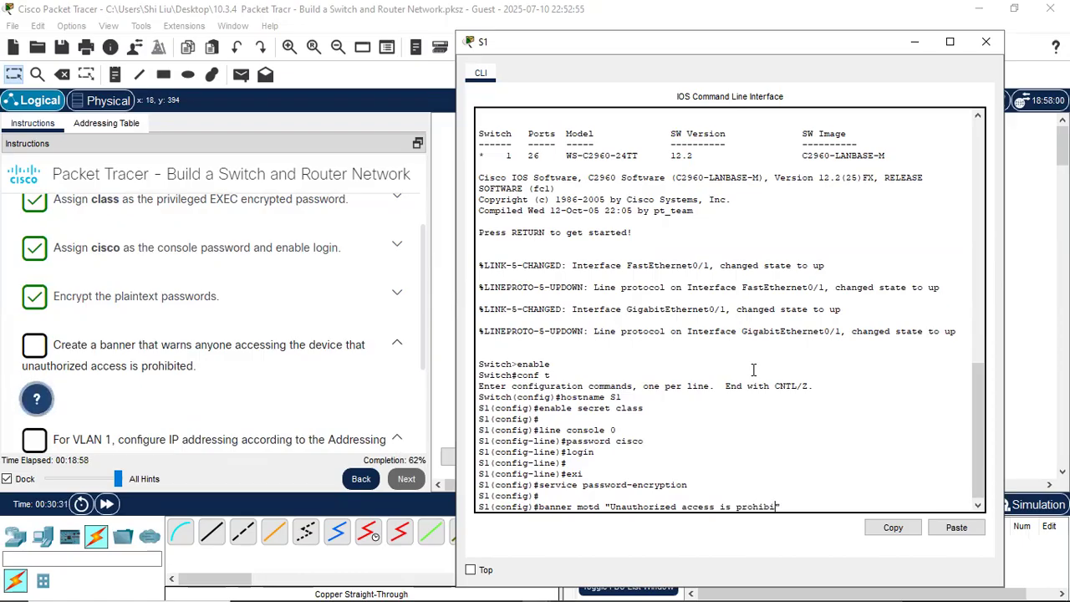
pyautogui.press('BackSpace')
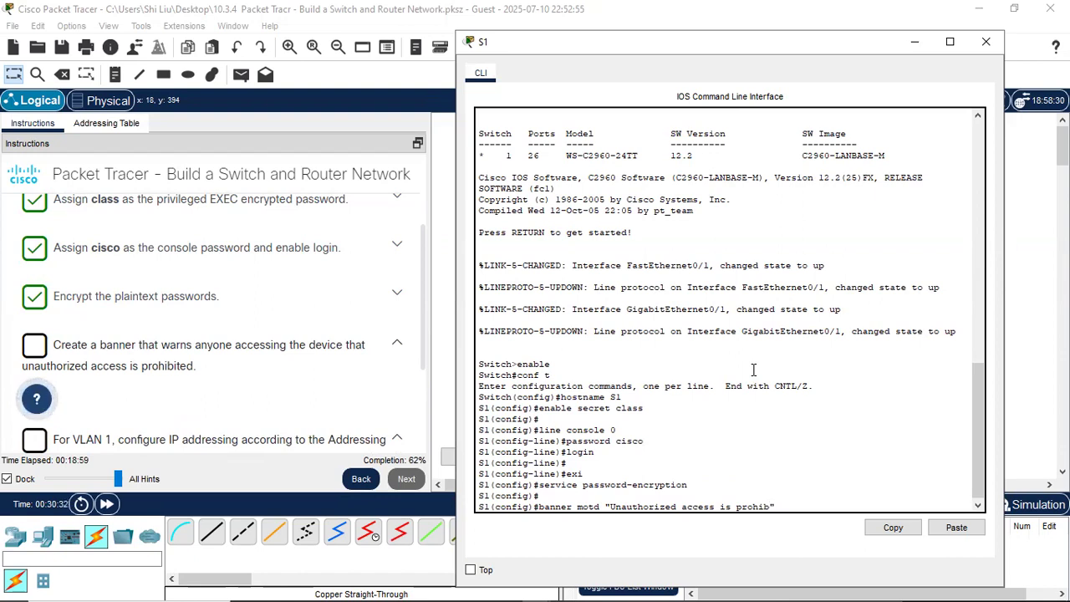
pyautogui.write('ited."')
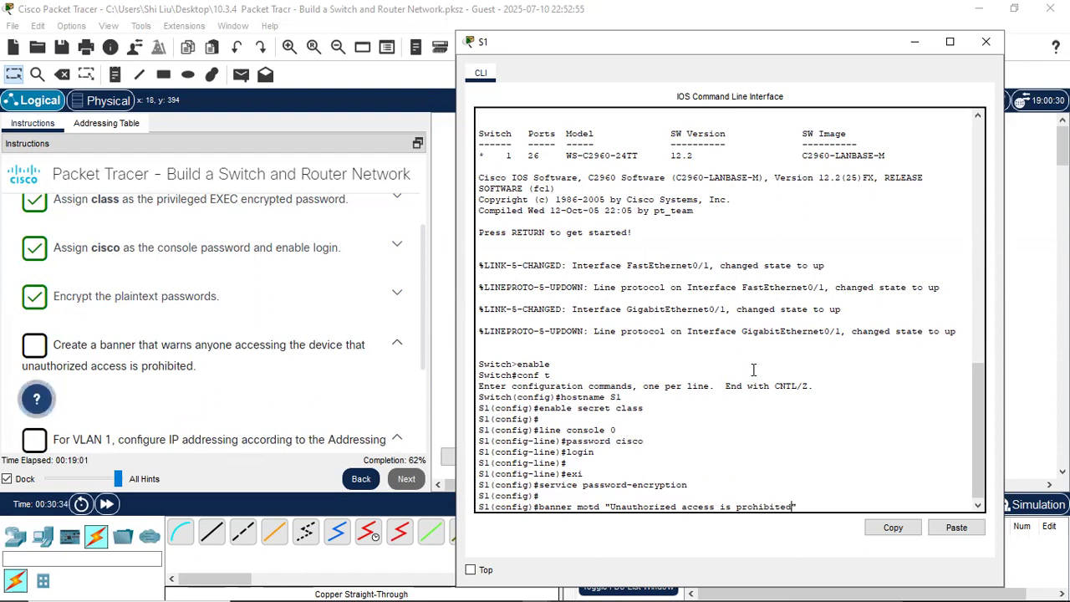
pyautogui.press('Return')
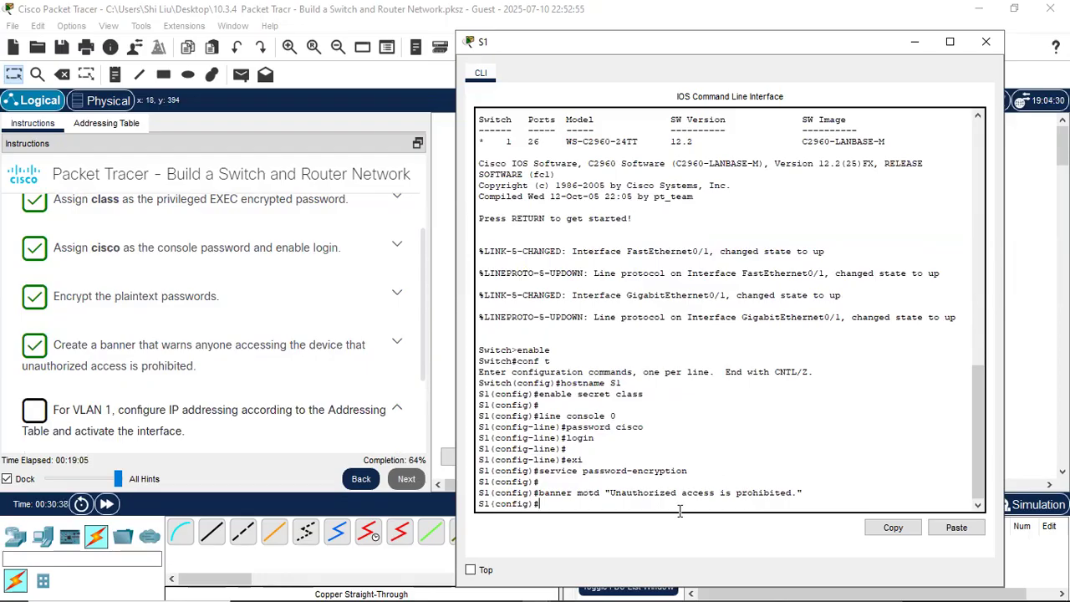
pyautogui.press('Return')
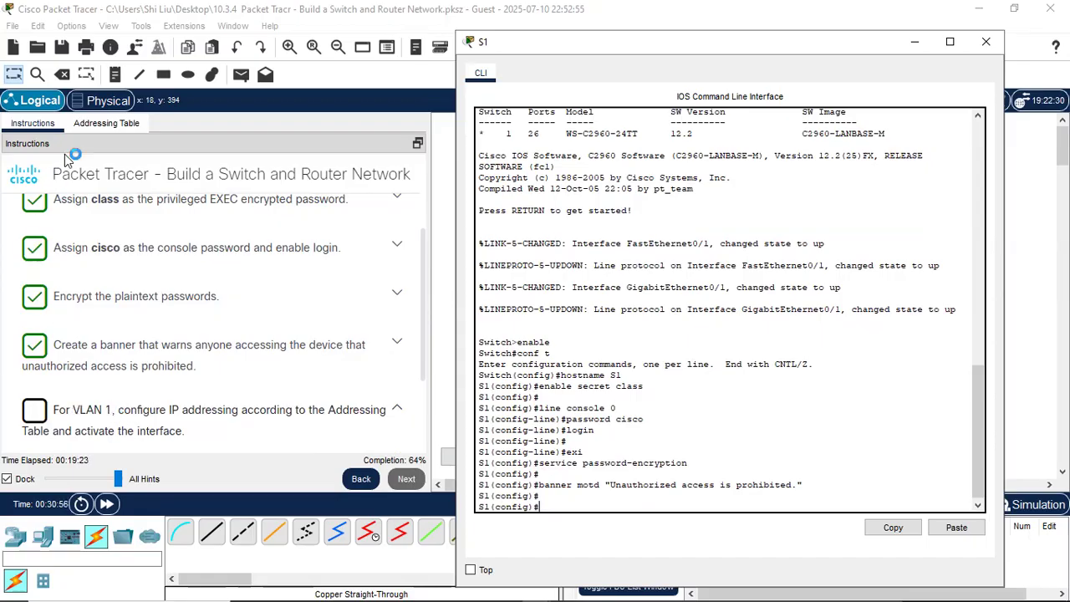
# - Display the Addressing Table beside S1's CLI, showing VLAN 1 as 192.168.1.2 with gateway 192.168.1.1
pyautogui.click(106, 123)
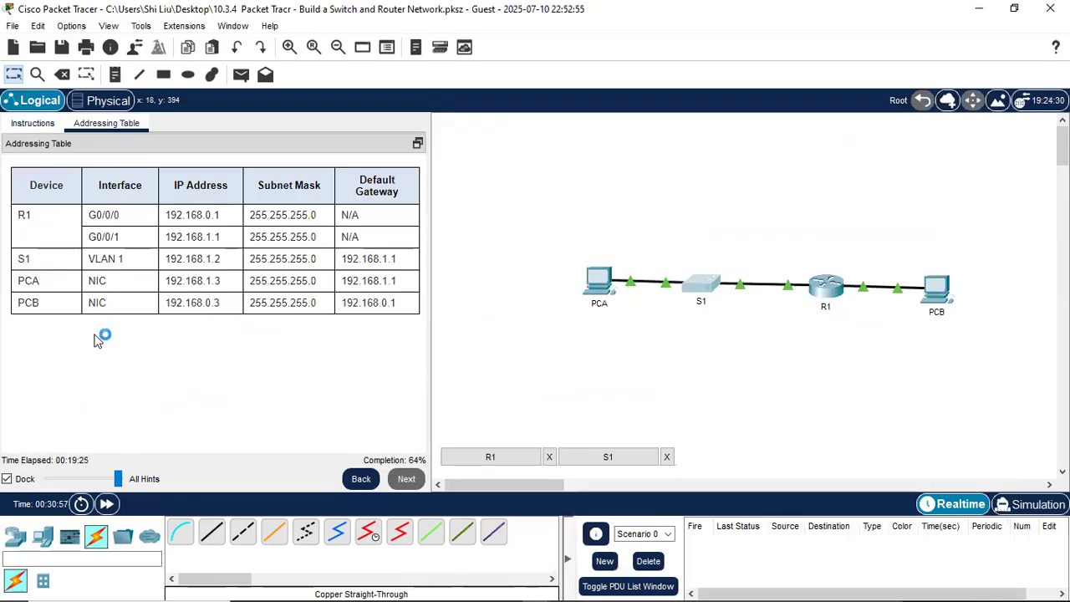
pyautogui.click(708, 284)
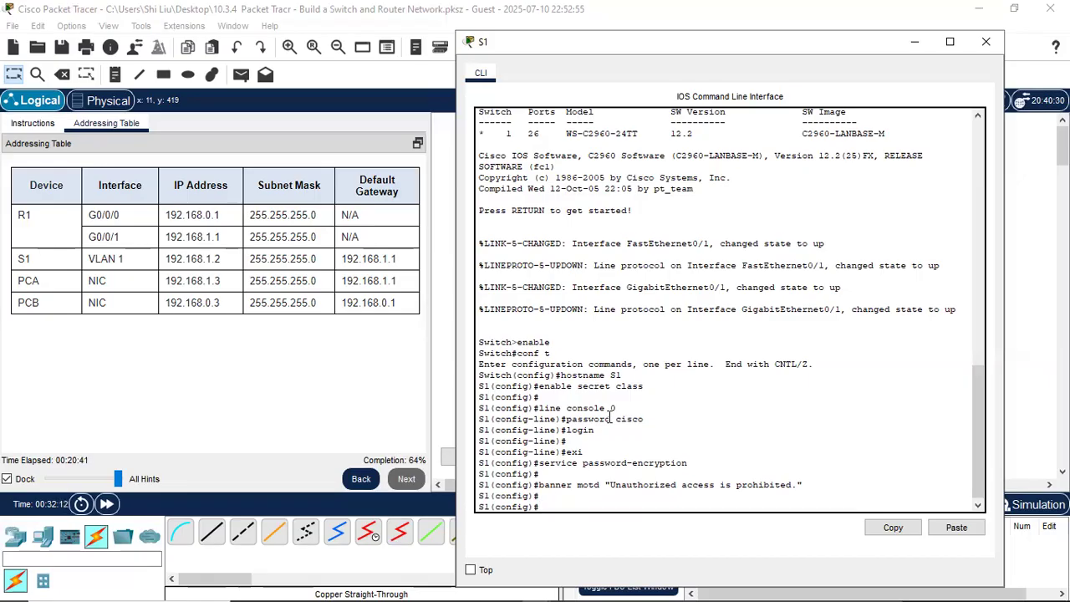
# - Assign interface vlan1 the address 192.168.1.2 255.255.255.0 and enable it with no shutdown
pyautogui.write('interface vlan1')
pyautogui.press('Return')
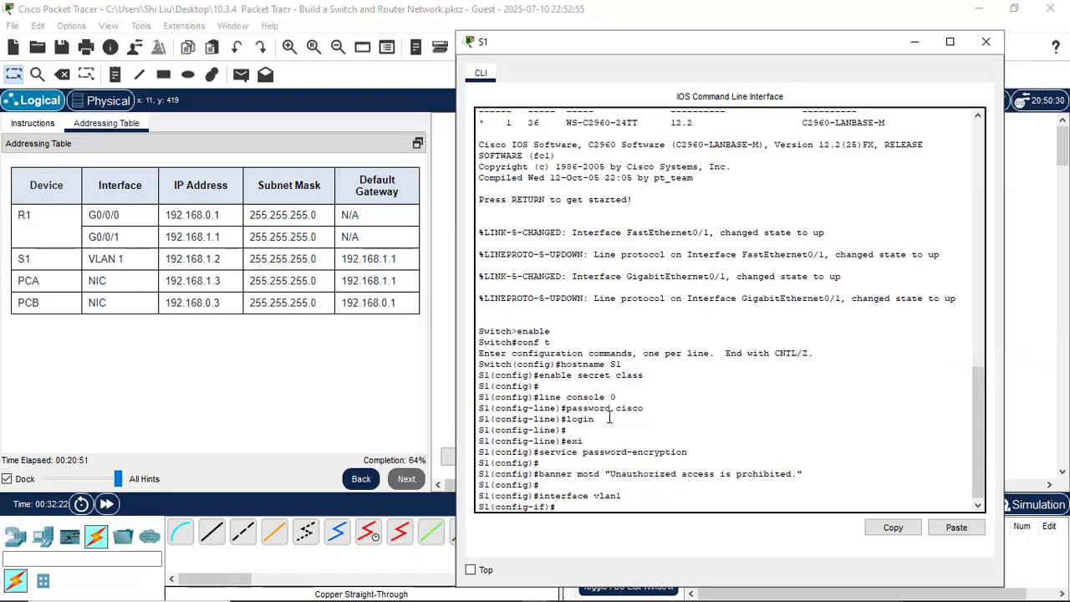
pyautogui.write('ip add')
pyautogui.write('ress 192.168.1.2')
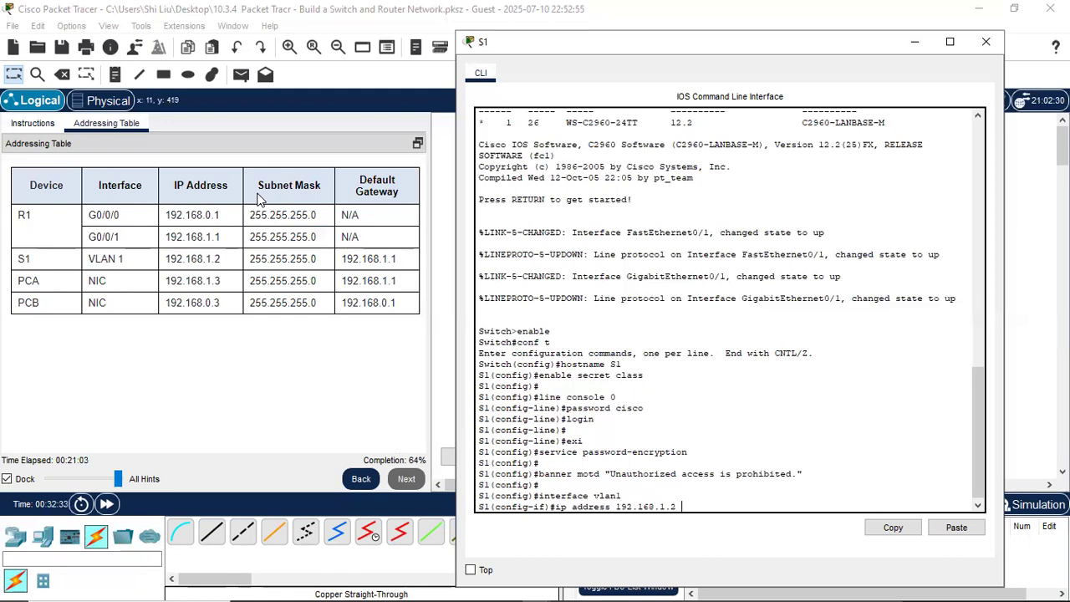
pyautogui.write(' 255.255.255.0')
pyautogui.press('Return')
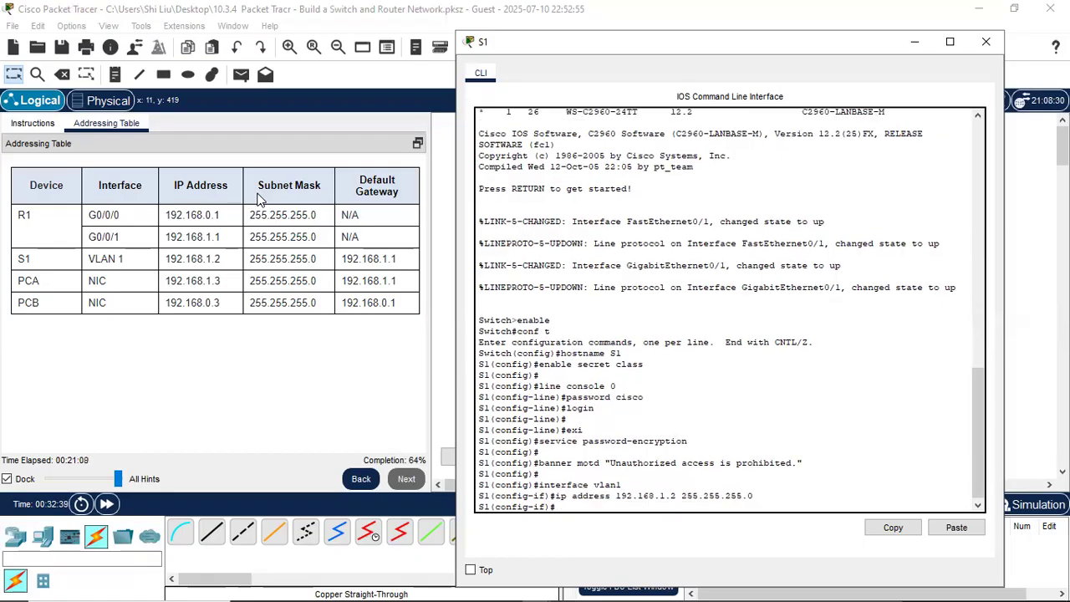
pyautogui.write('no shutdown')
pyautogui.press('Return')
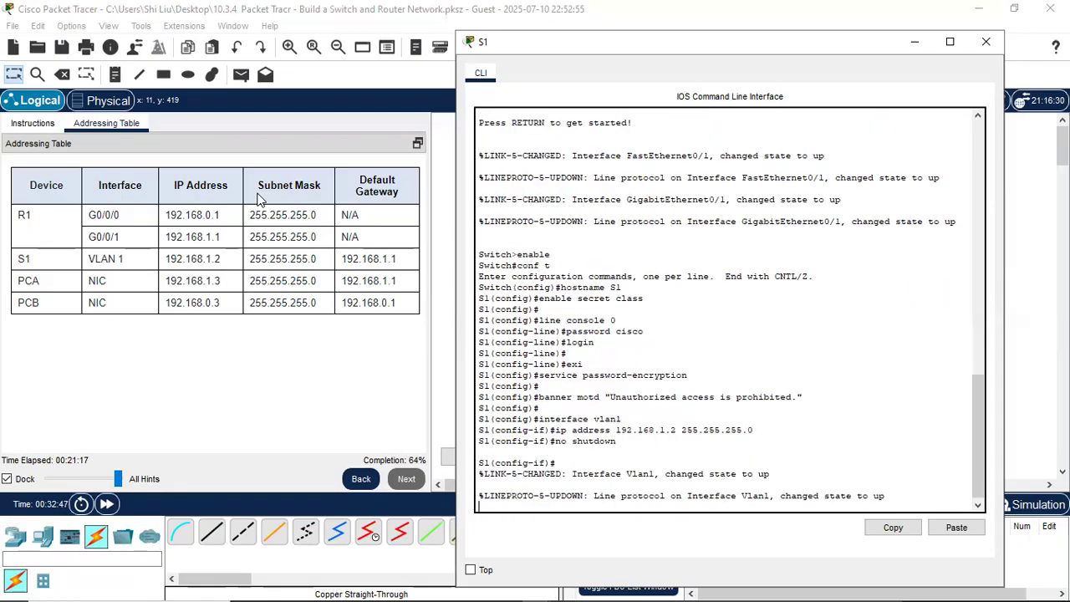
pyautogui.press('Return')
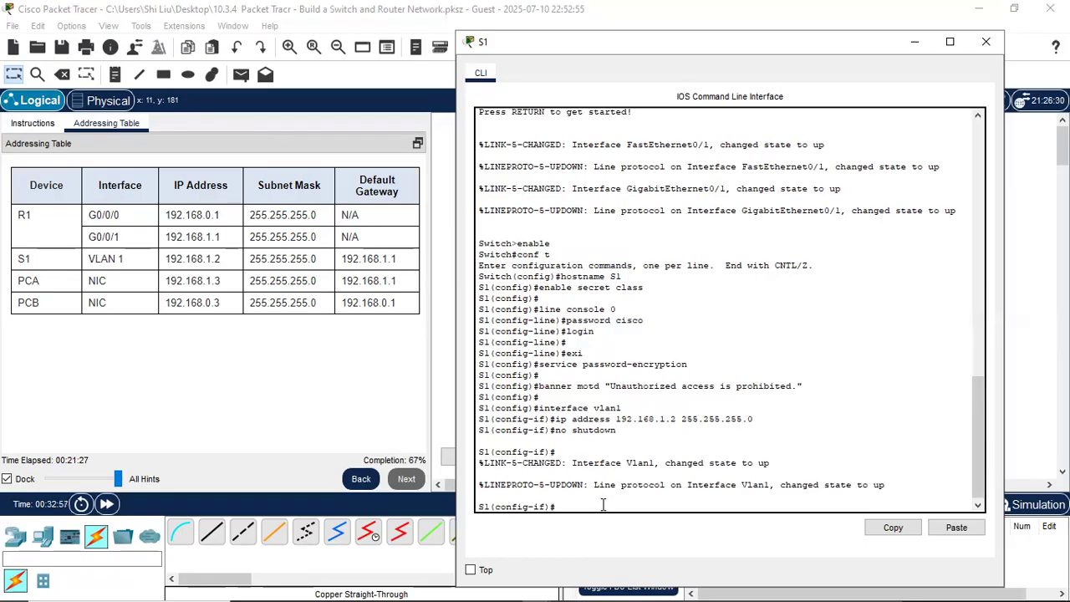
pyautogui.moveTo(595, 462); pyautogui.dragTo(769, 463)
pyautogui.moveTo(620, 484); pyautogui.dragTo(802, 510)
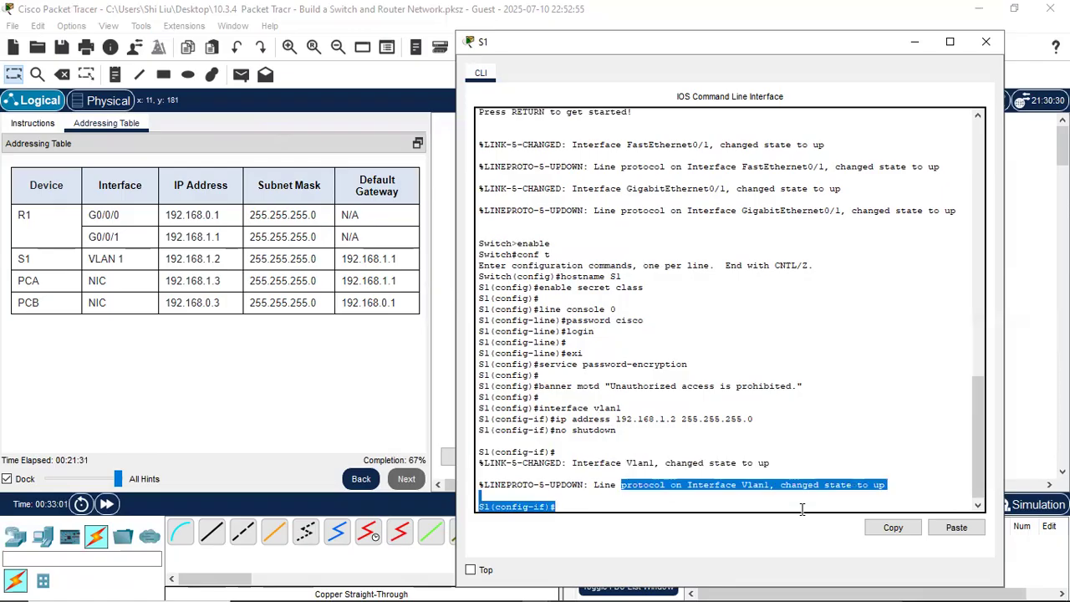
pyautogui.click(34, 126)
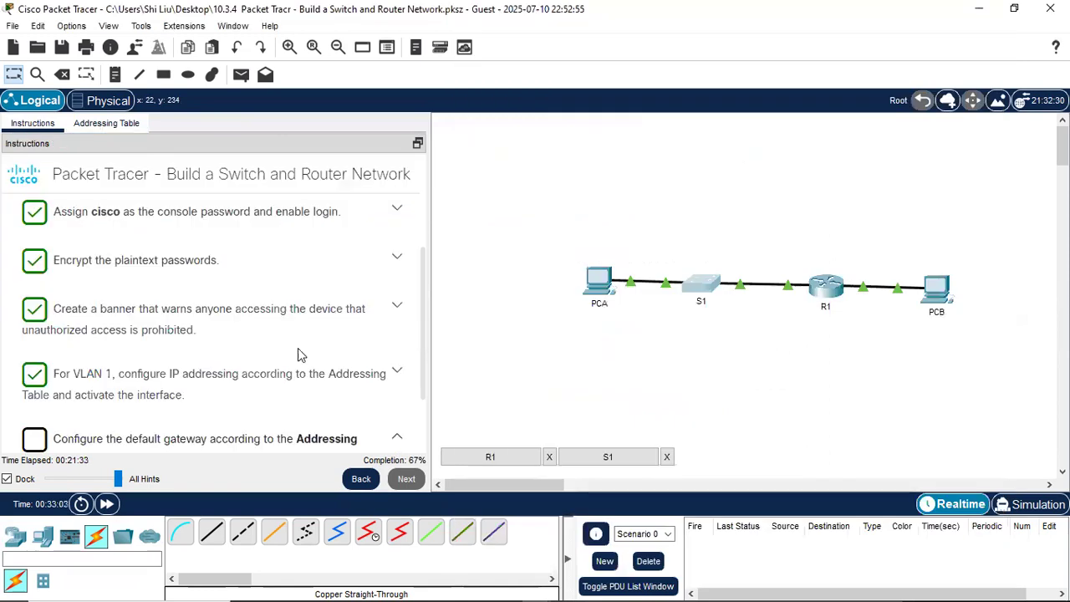
pyautogui.scroll(-2, 139, 394)
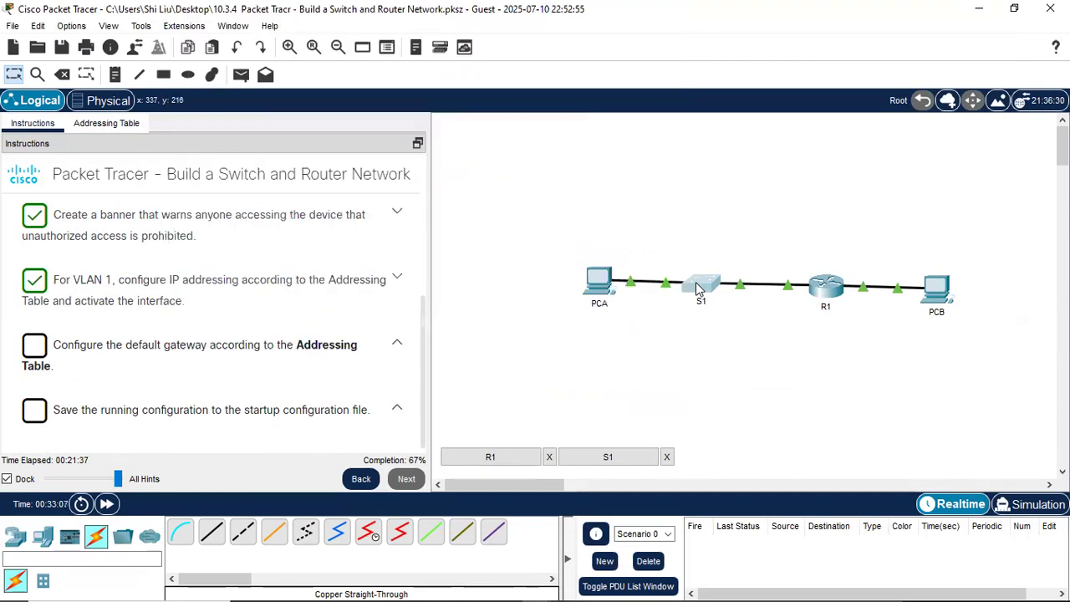
pyautogui.click(698, 289)
pyautogui.click(574, 505)
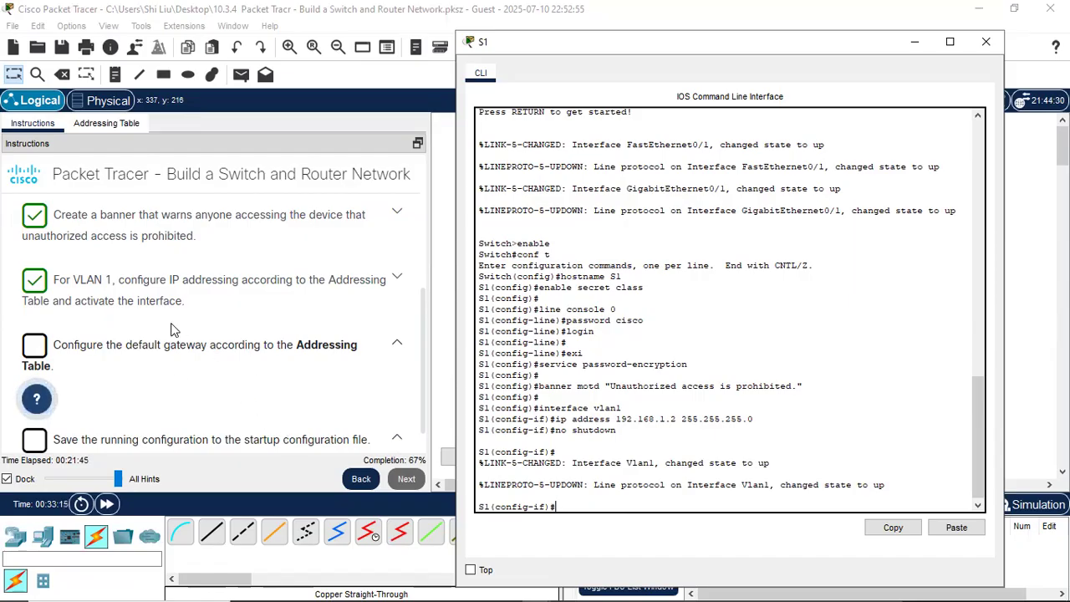
pyautogui.click(101, 125)
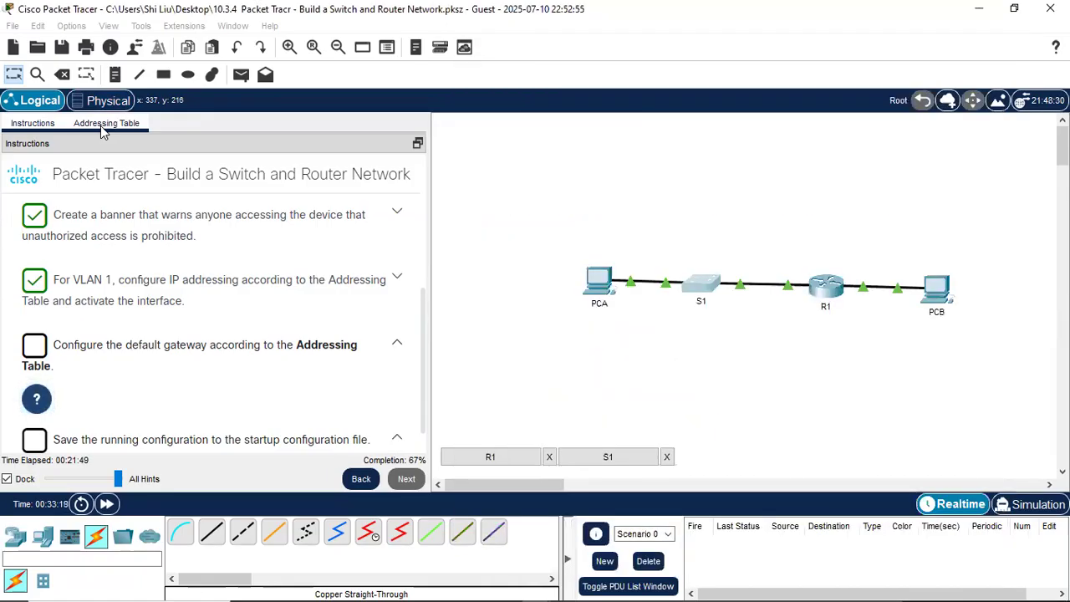
pyautogui.click(100, 125)
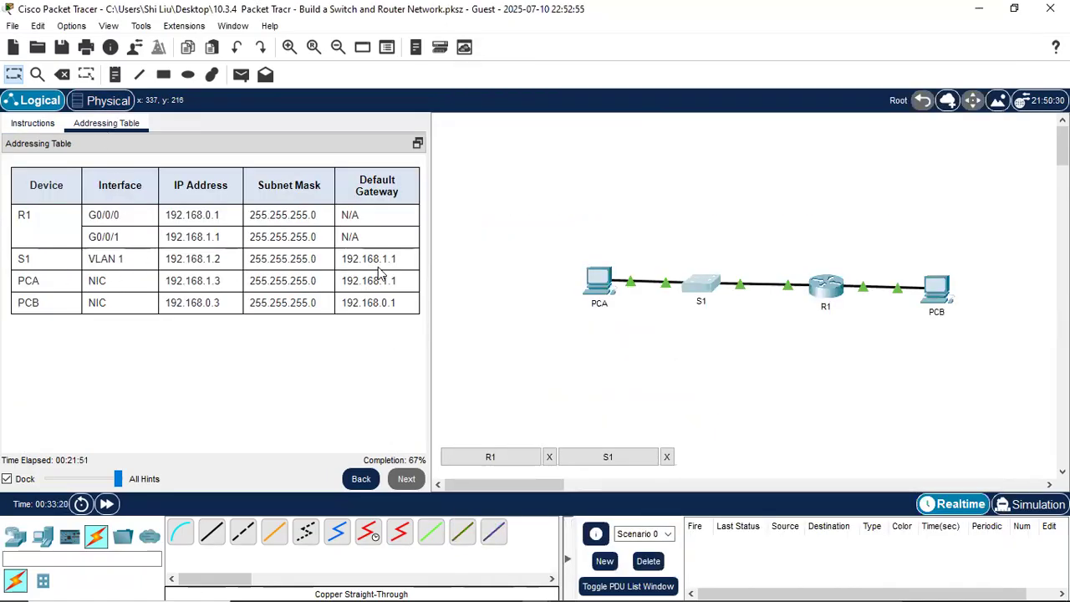
pyautogui.click(700, 285)
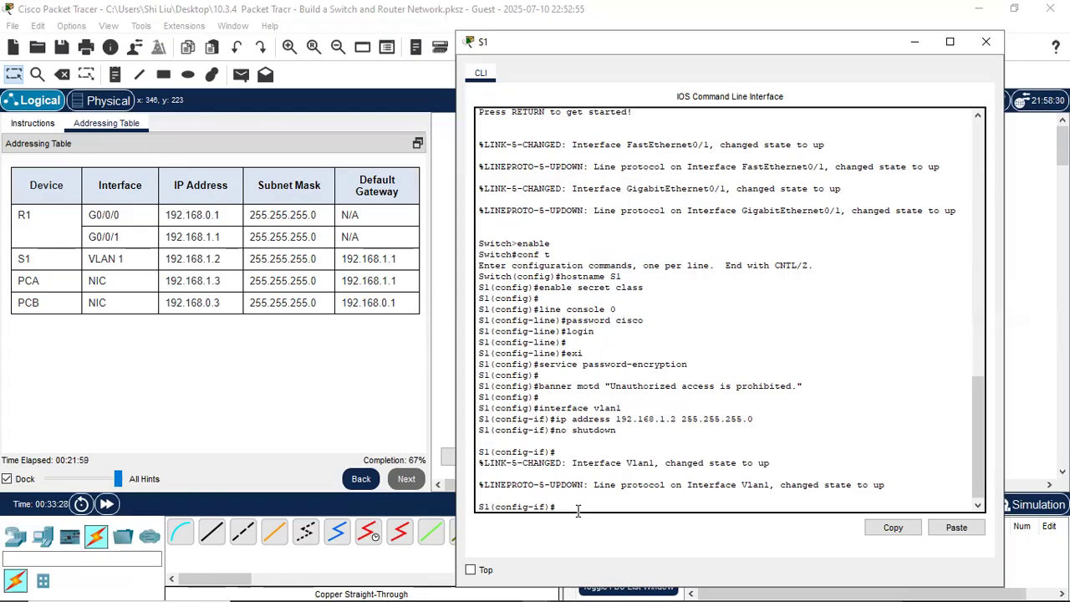
# - Exit interface mode and apply ip default-gateway 192.168.1.1 on S1
pyautogui.write('ip')
pyautogui.press('BackSpace')
pyautogui.press('BackSpace')
pyautogui.write('i')
pyautogui.press('Return')
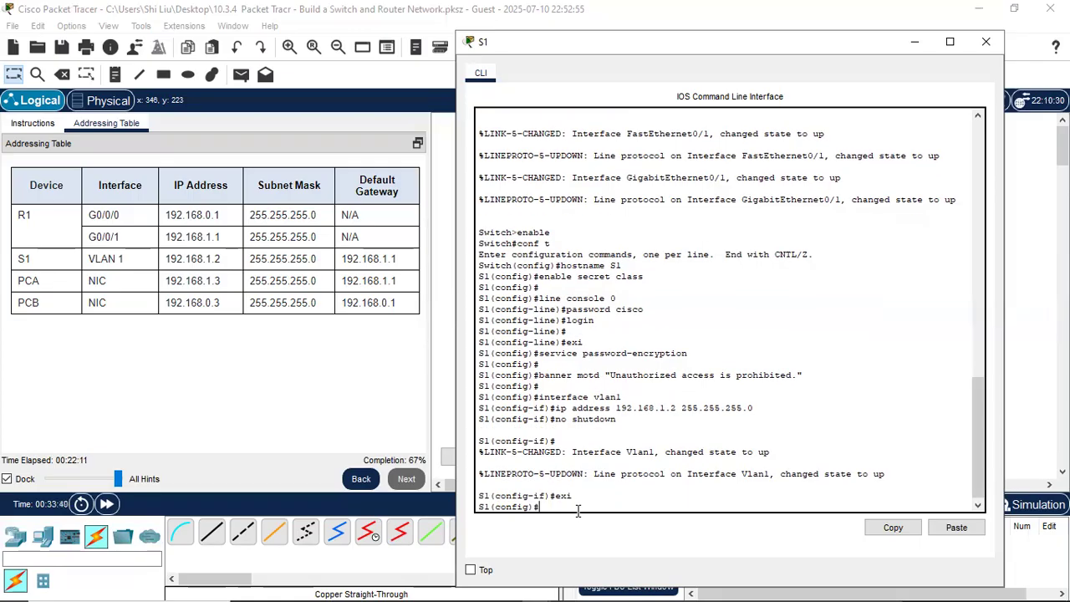
pyautogui.press('Return')
pyautogui.write('ip default-g')
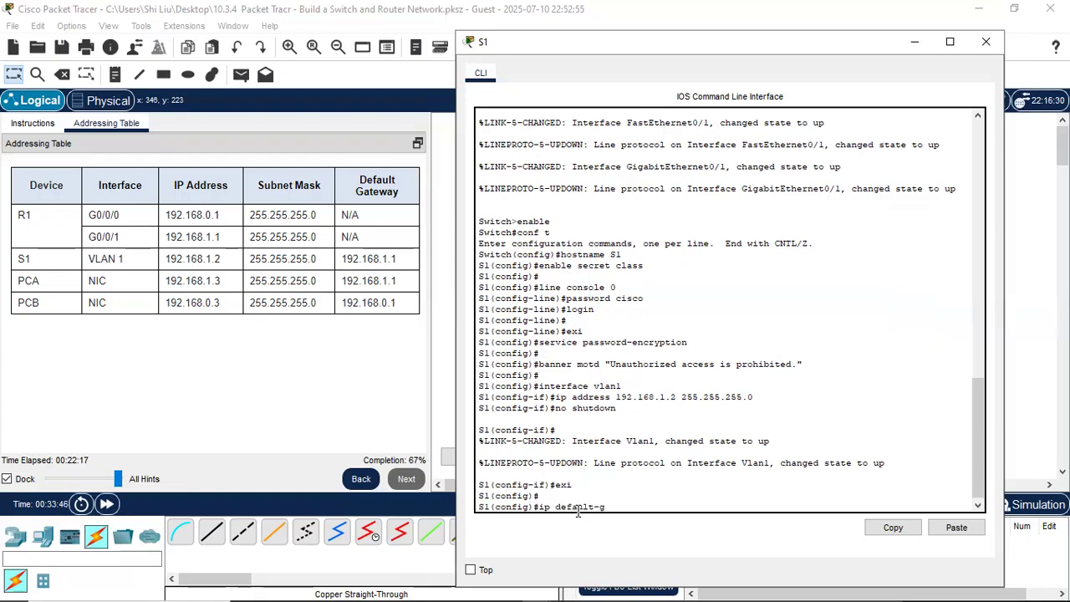
pyautogui.write('ateway')
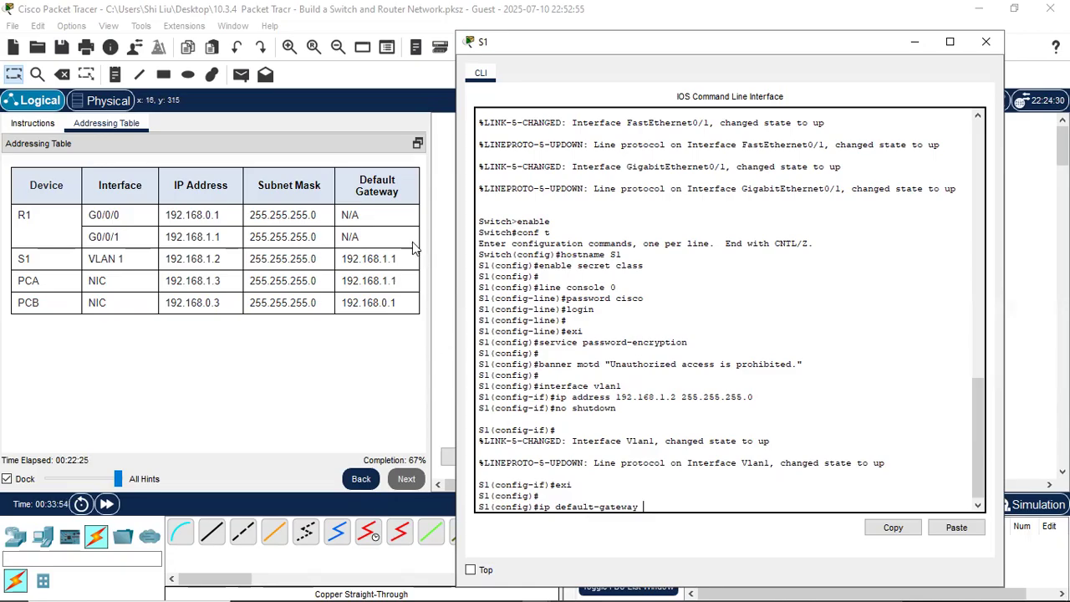
pyautogui.write('192.168.1.1')
pyautogui.press('Return')
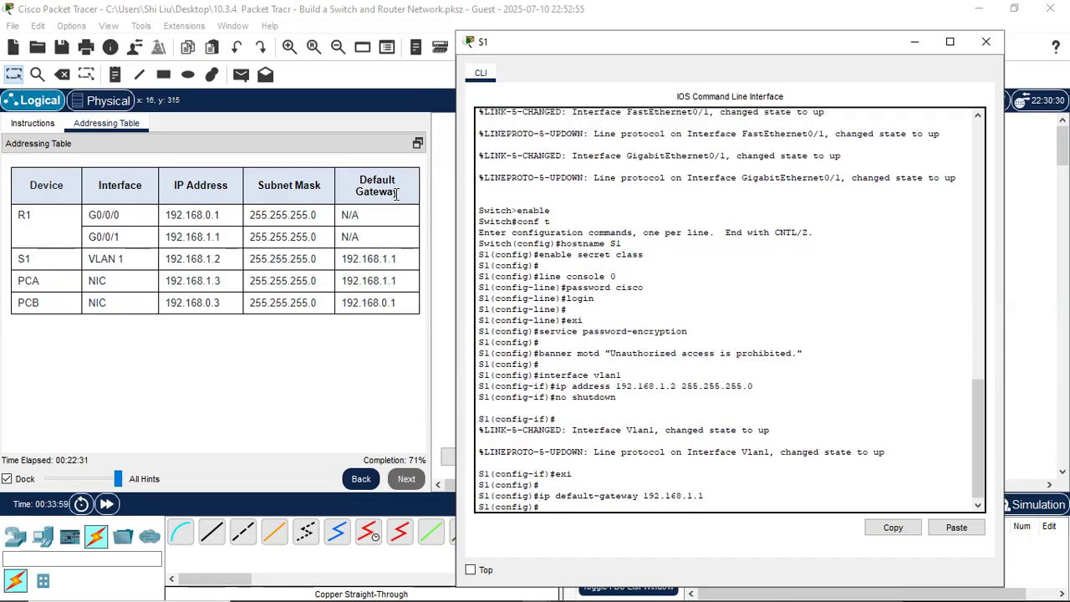
pyautogui.press('Return')
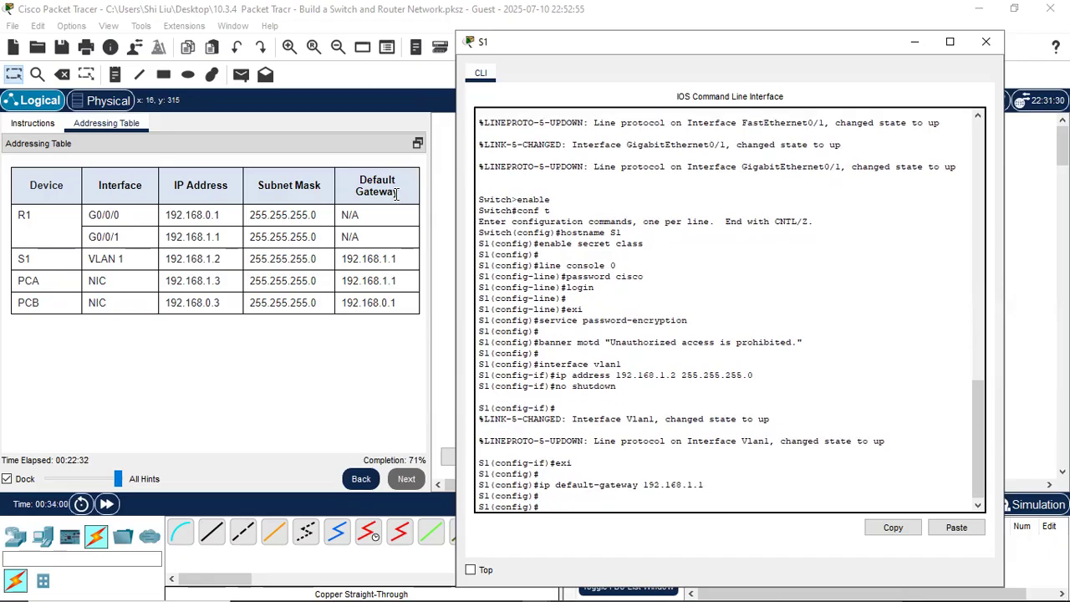
# - Leave configuration mode and copy S1's running-config to startup-config, accepting the default file name
pyautogui.click(30, 126)
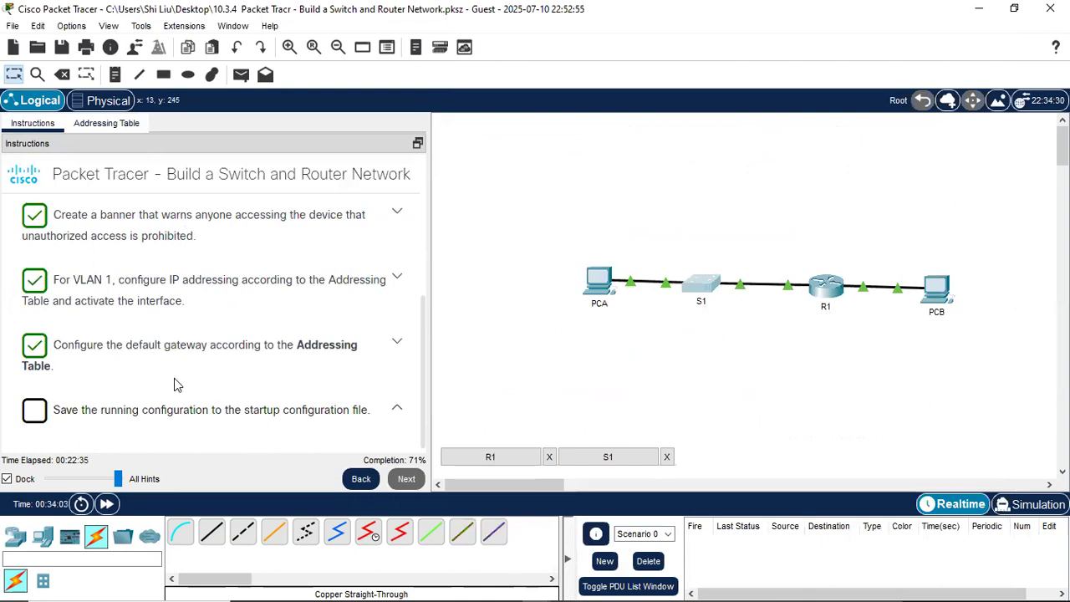
pyautogui.scroll(-1, 174, 376)
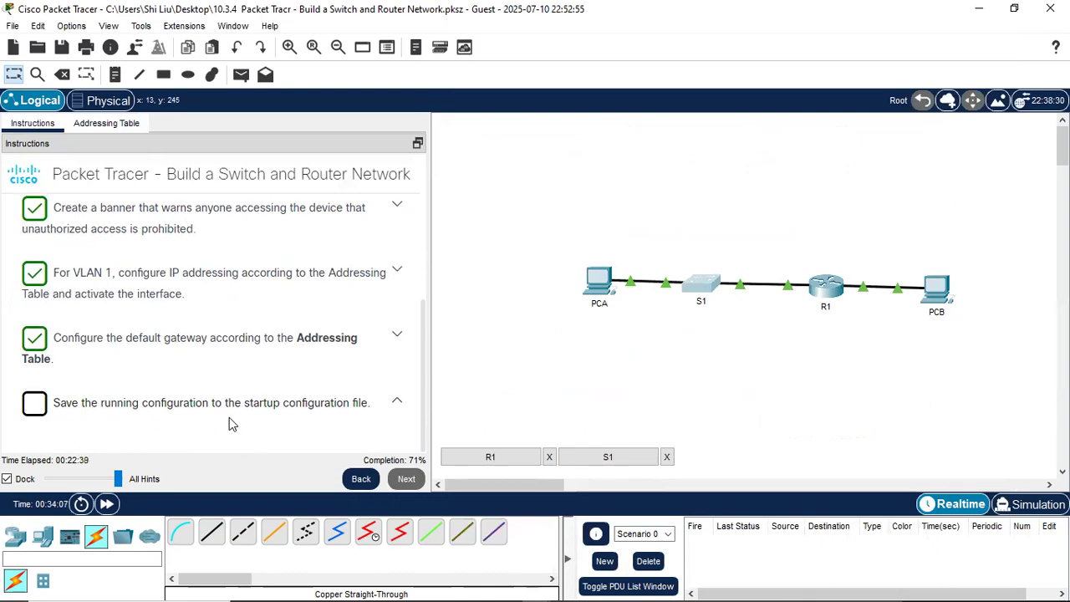
pyautogui.click(702, 285)
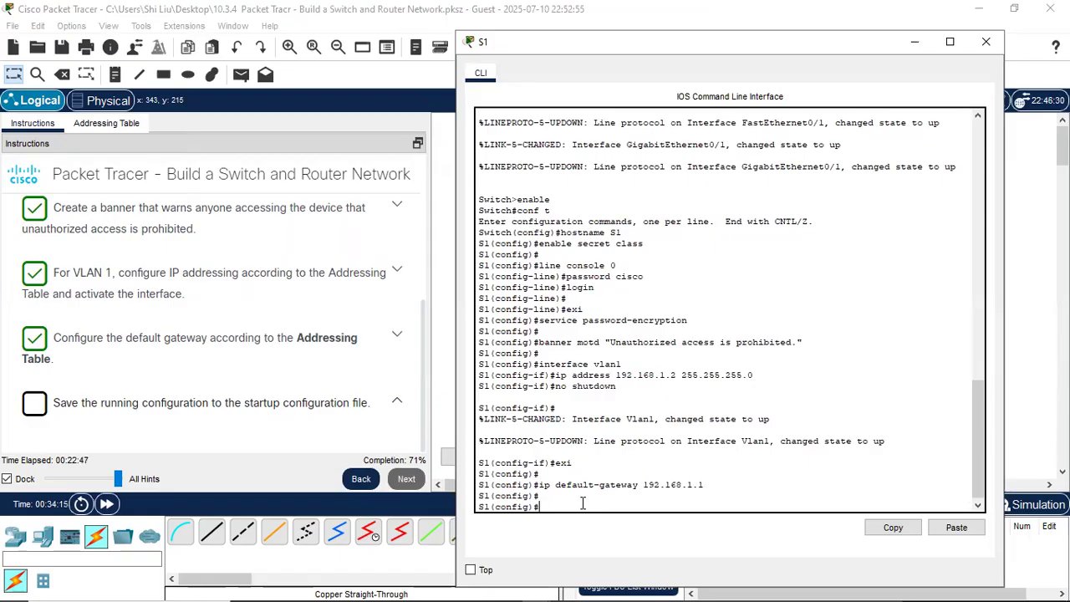
pyautogui.write('exi')
pyautogui.press('Return')
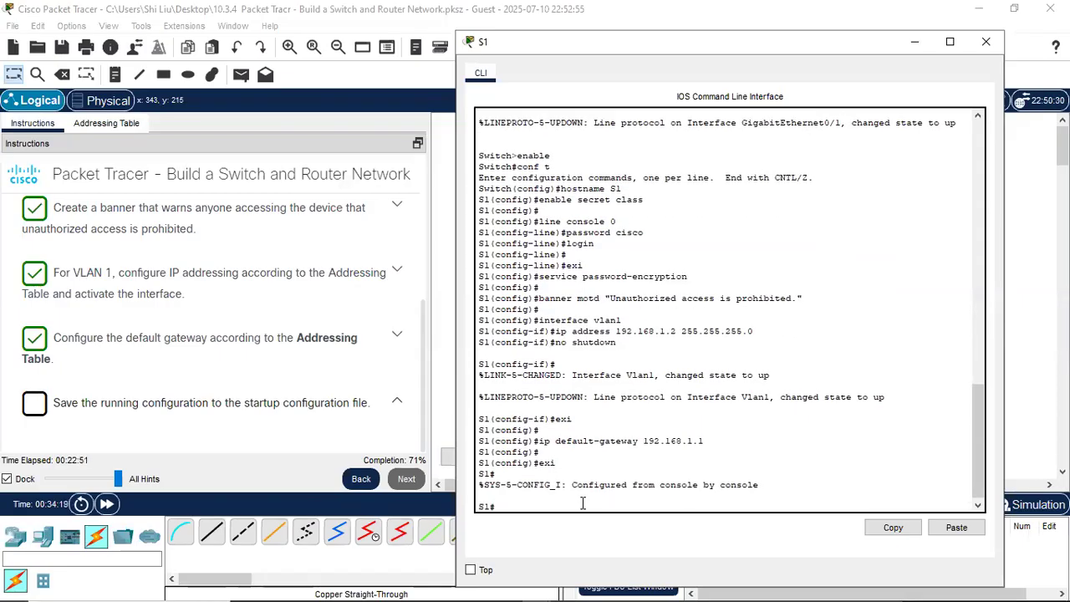
pyautogui.write('copy')
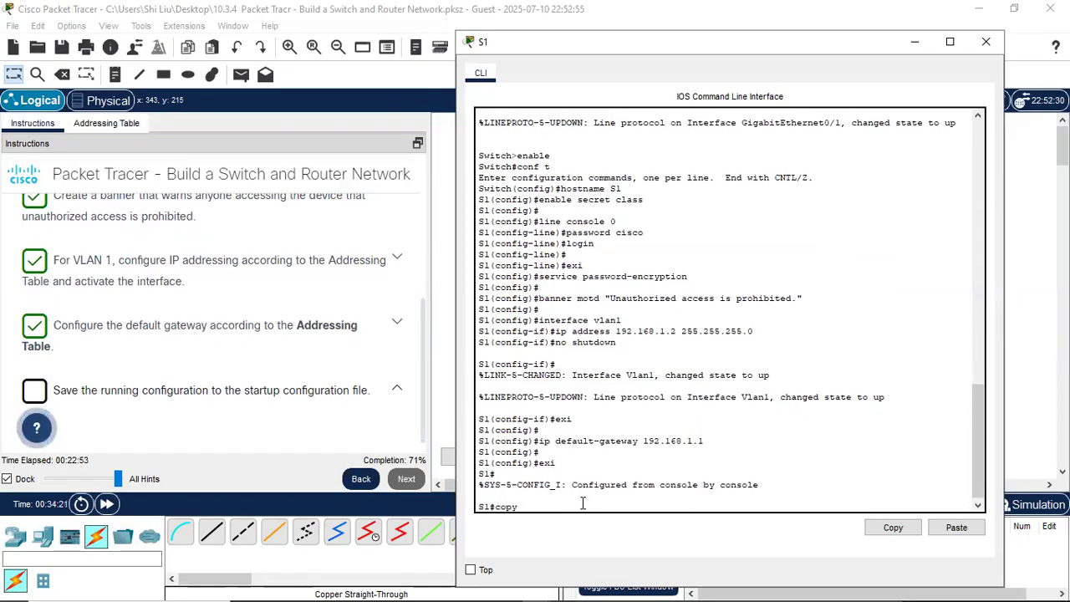
pyautogui.write(' running-config startup-config')
pyautogui.press('Return')
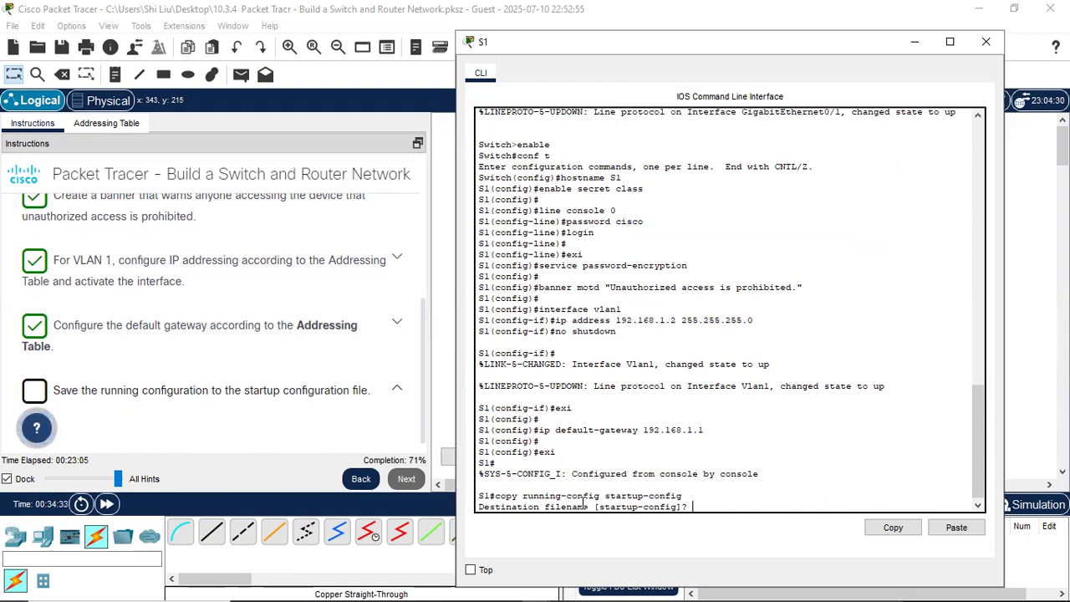
pyautogui.press('Return')
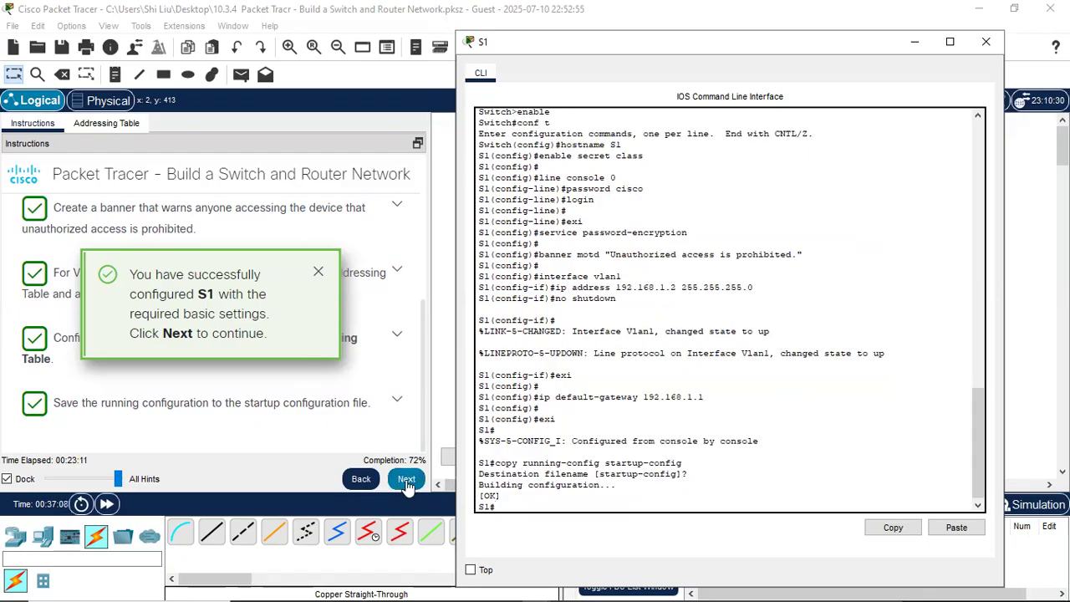
# - Close the S1 console, advance to the R1 secure remote access tasks and open R1
pyautogui.click(985, 41)
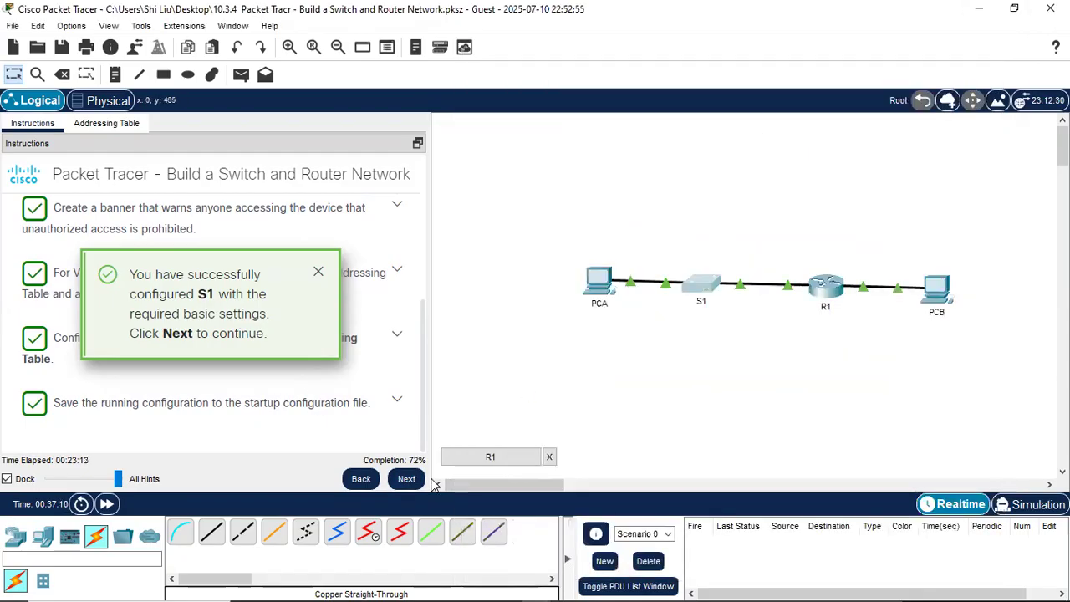
pyautogui.click(406, 478)
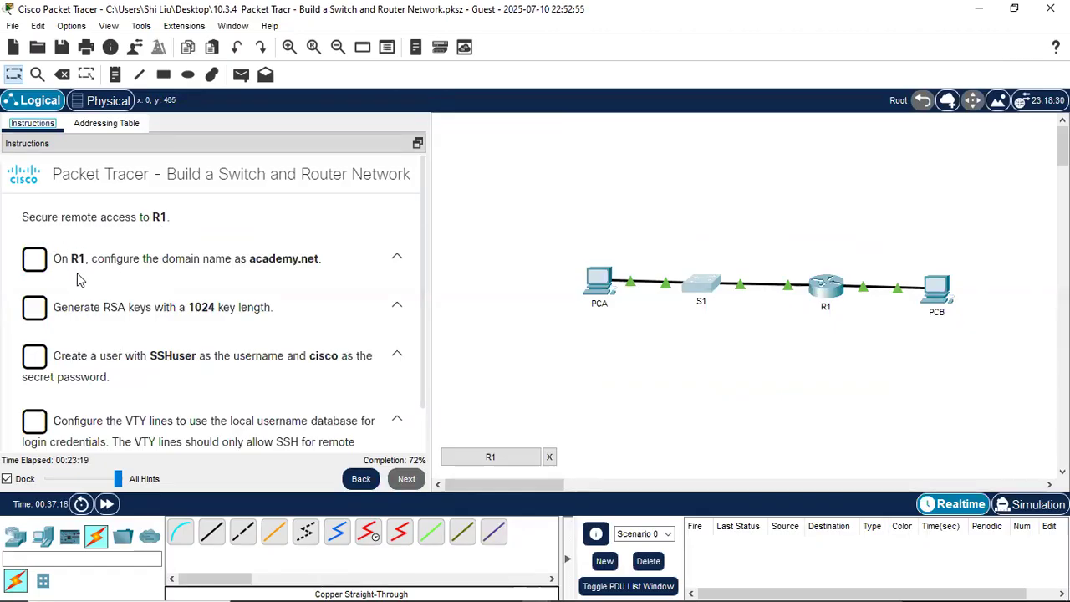
pyautogui.click(825, 285)
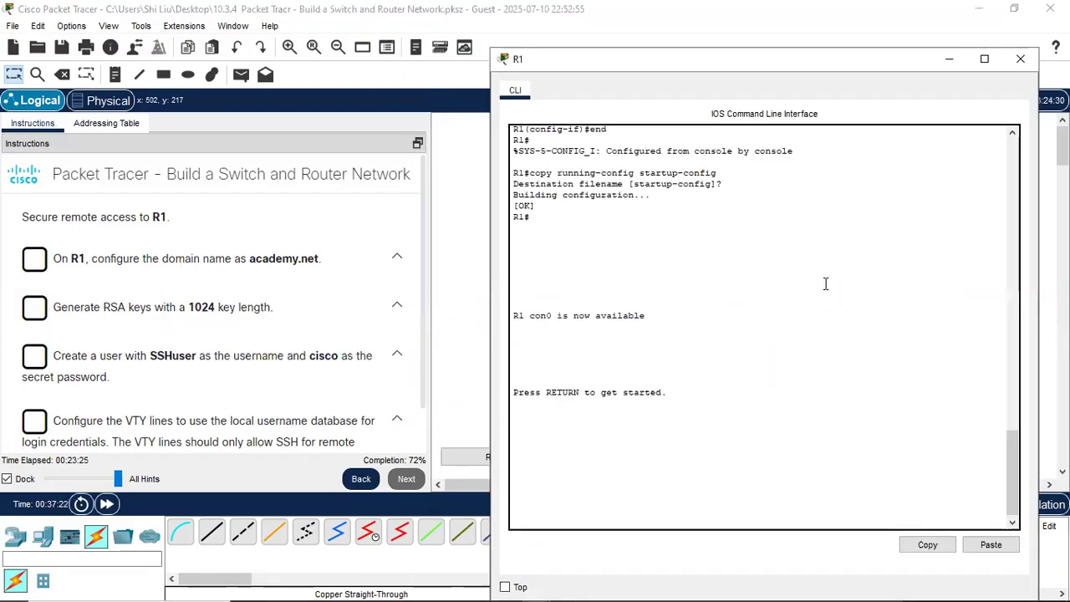
# - Log in to R1's console with the console and enable passwords and enter global configuration mode
pyautogui.press('Return')
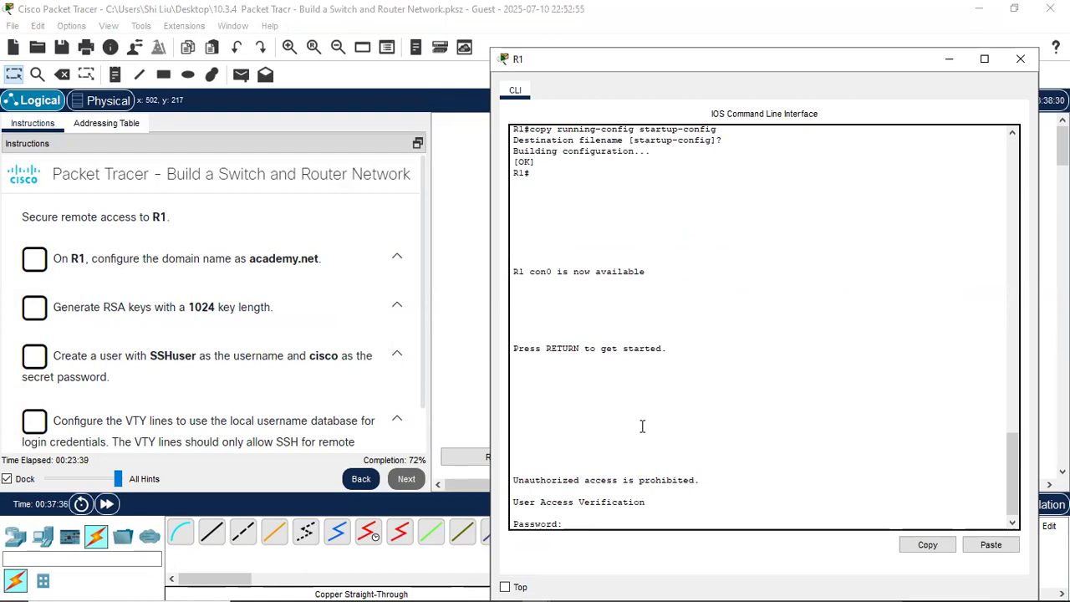
pyautogui.press('Return')
pyautogui.write('en')
pyautogui.press('Return')
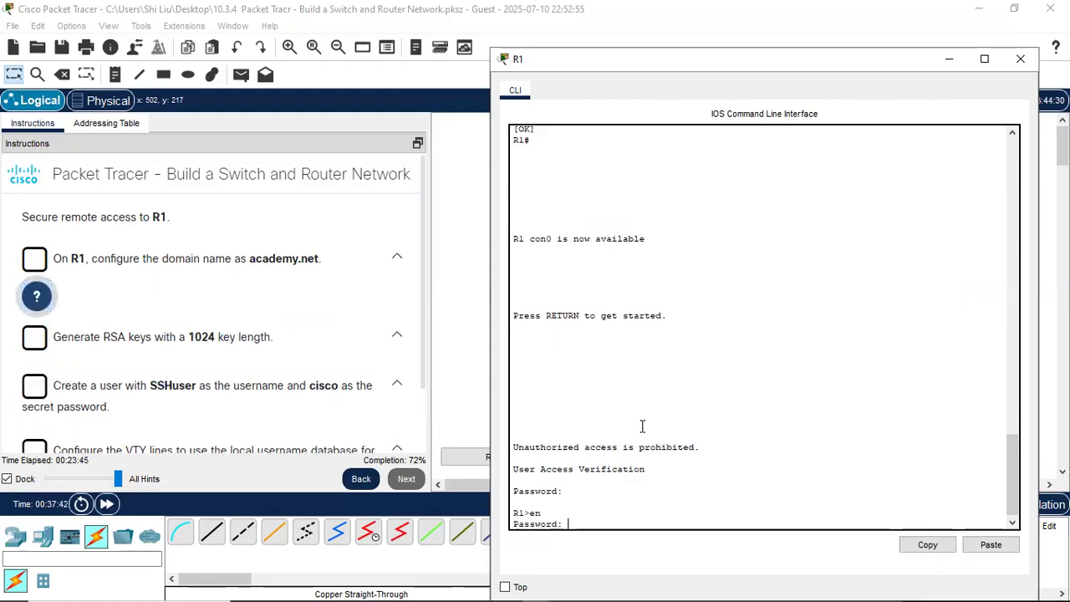
pyautogui.press('Return')
pyautogui.press('Return')
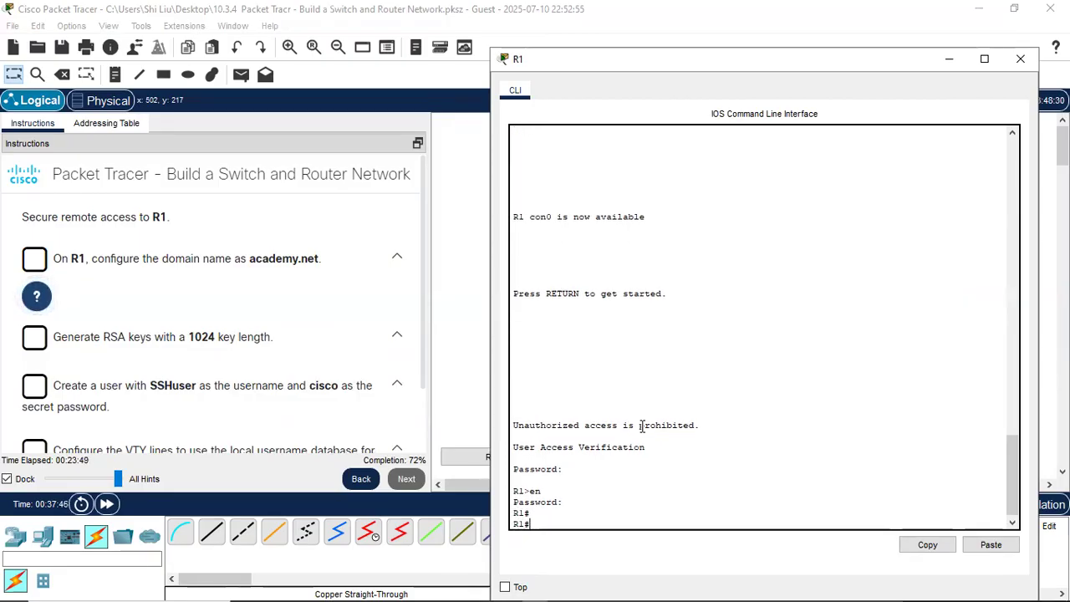
pyautogui.write('co')
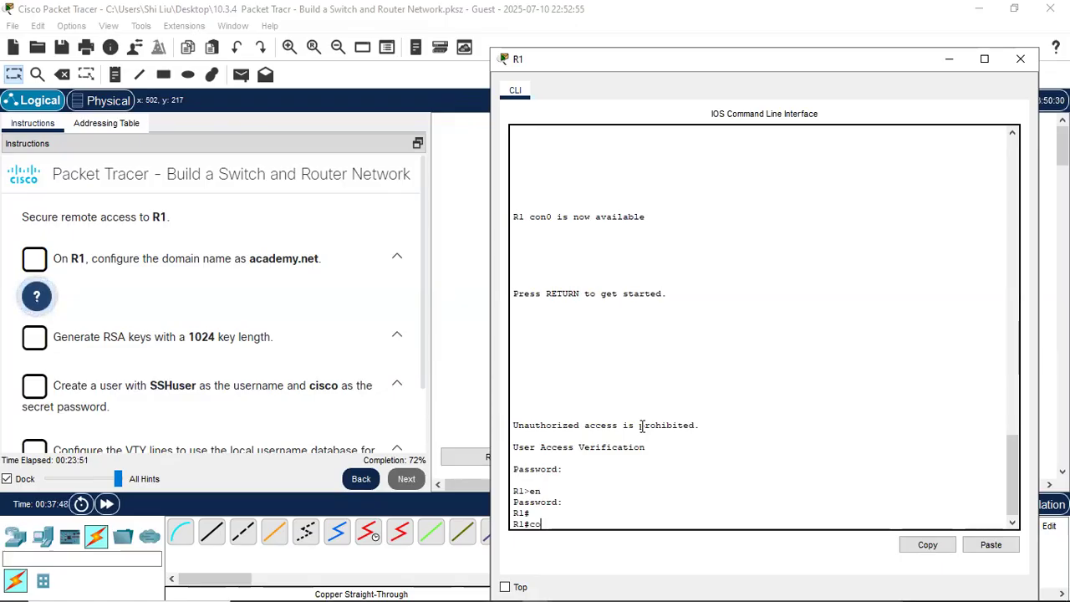
pyautogui.write('nf t')
pyautogui.press('Return')
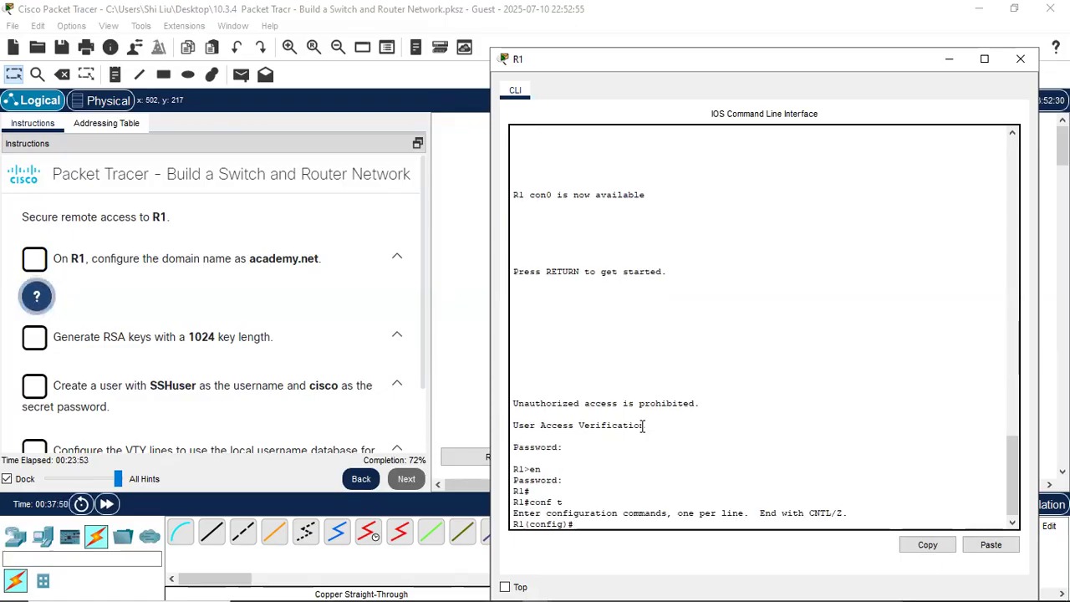
pyautogui.press('Return')
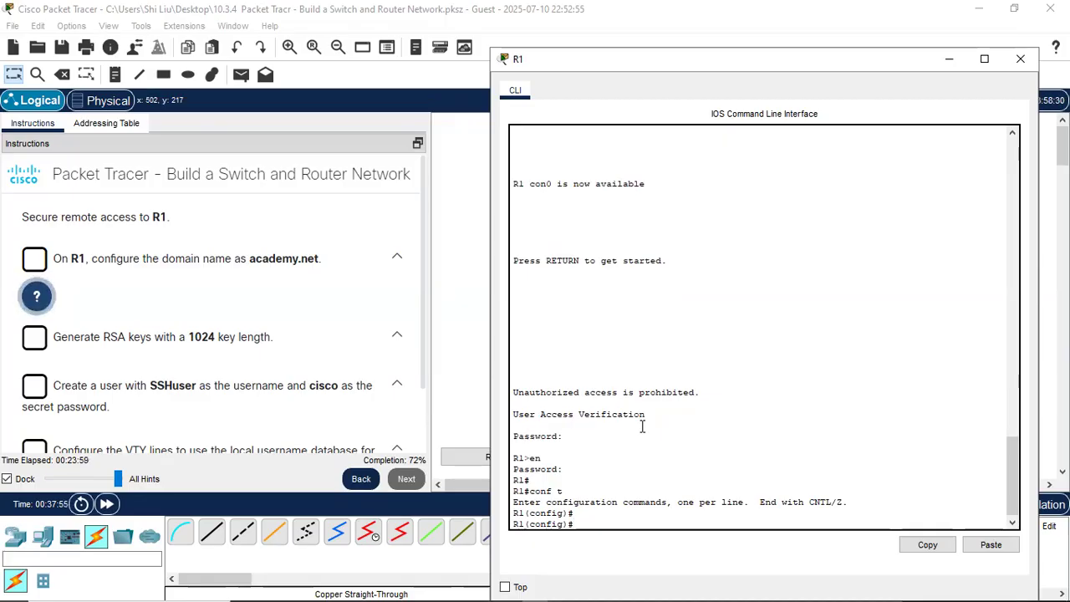
# - Set R1's domain name with ip domain-name academy.net
pyautogui.write('ip domain-')
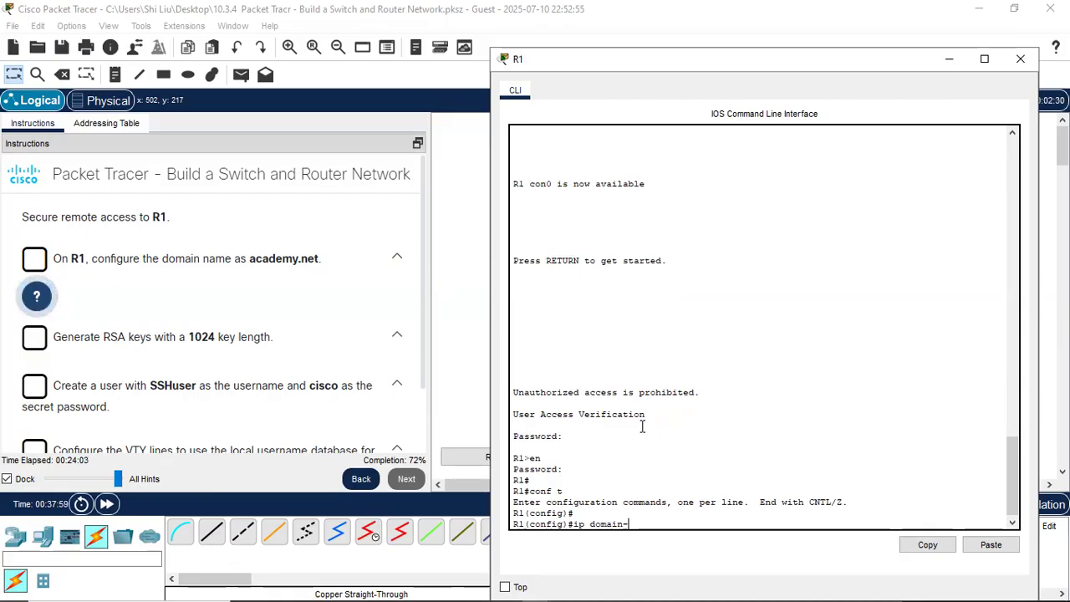
pyautogui.write('name aca')
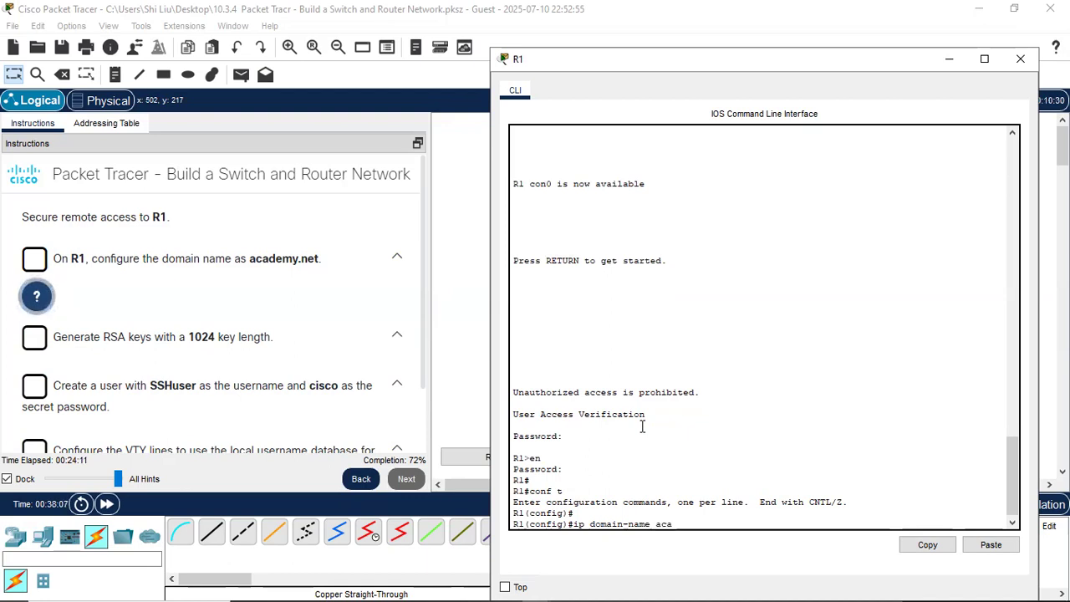
pyautogui.write('de')
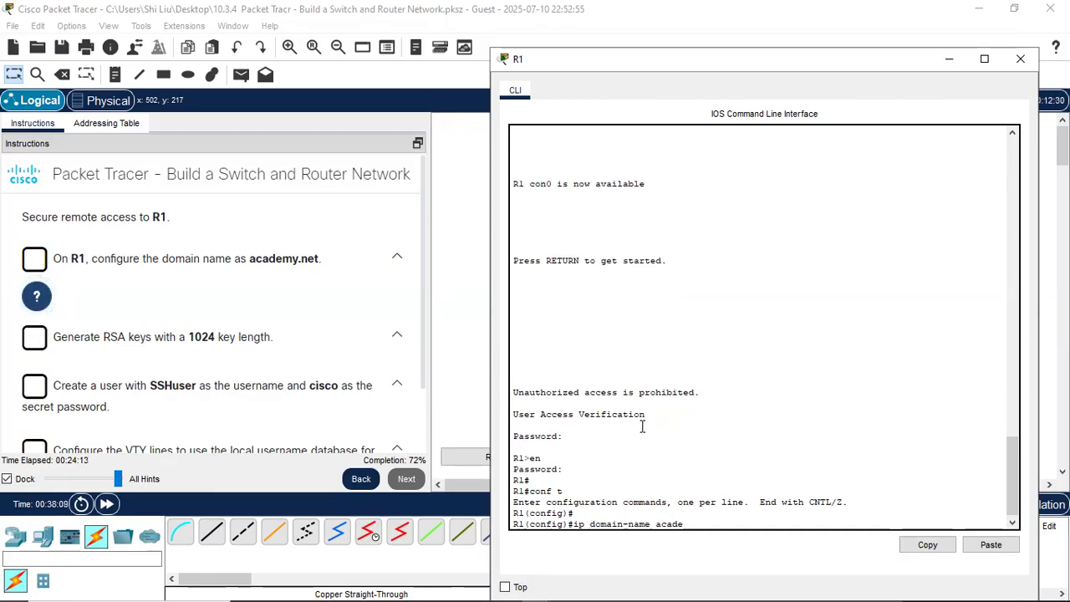
pyautogui.write('my.net')
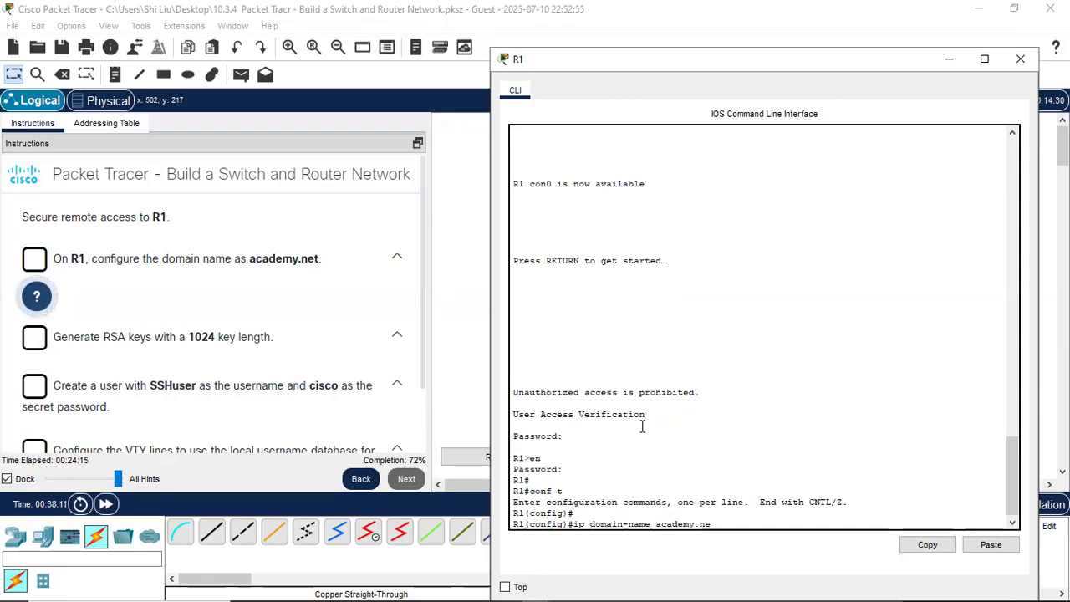
pyautogui.press('Return')
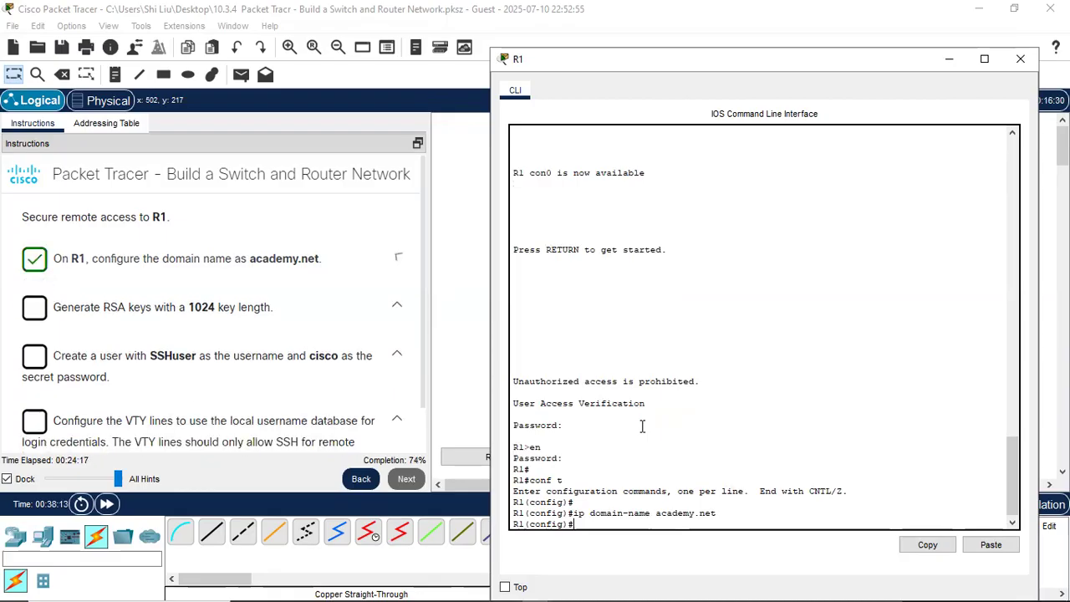
pyautogui.press('Return')
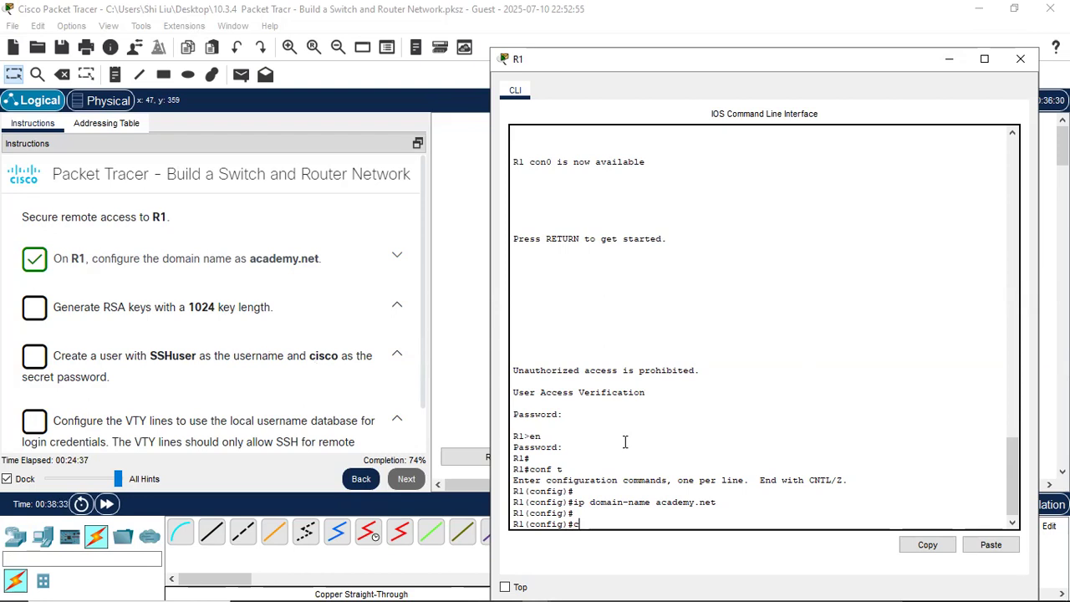
# - Run crypto key generate rsa on R1 with a 1024-bit modulus
pyautogui.write('pto key generate')
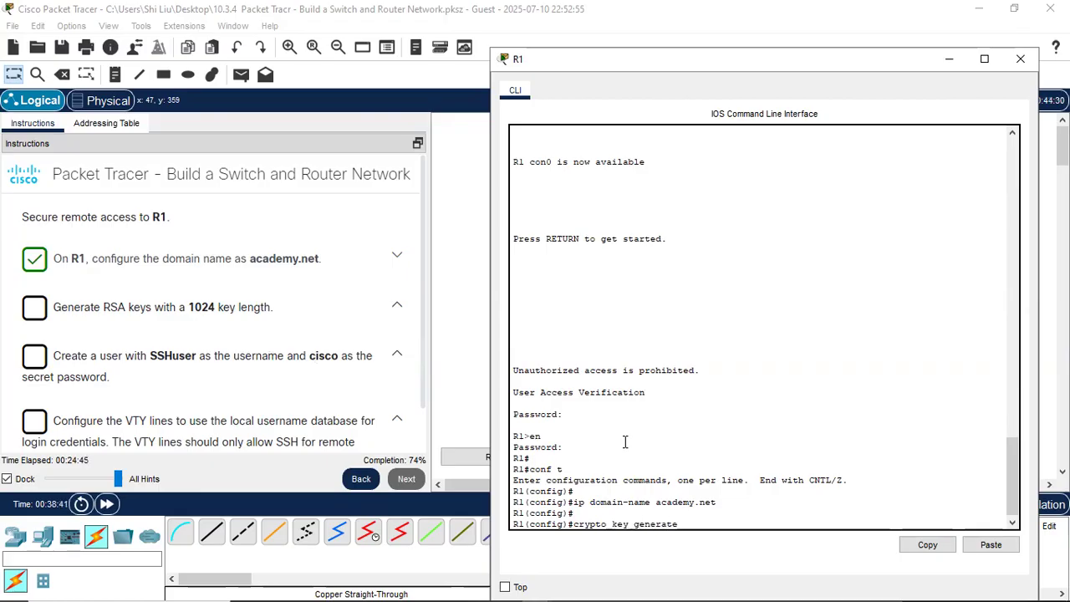
pyautogui.write(' rsa')
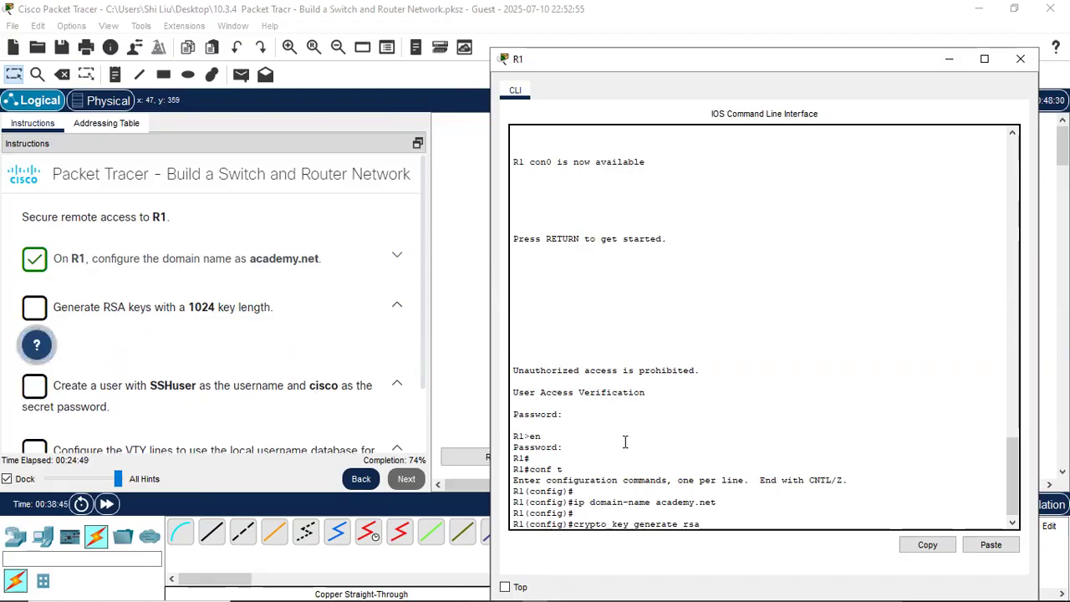
pyautogui.press('Return')
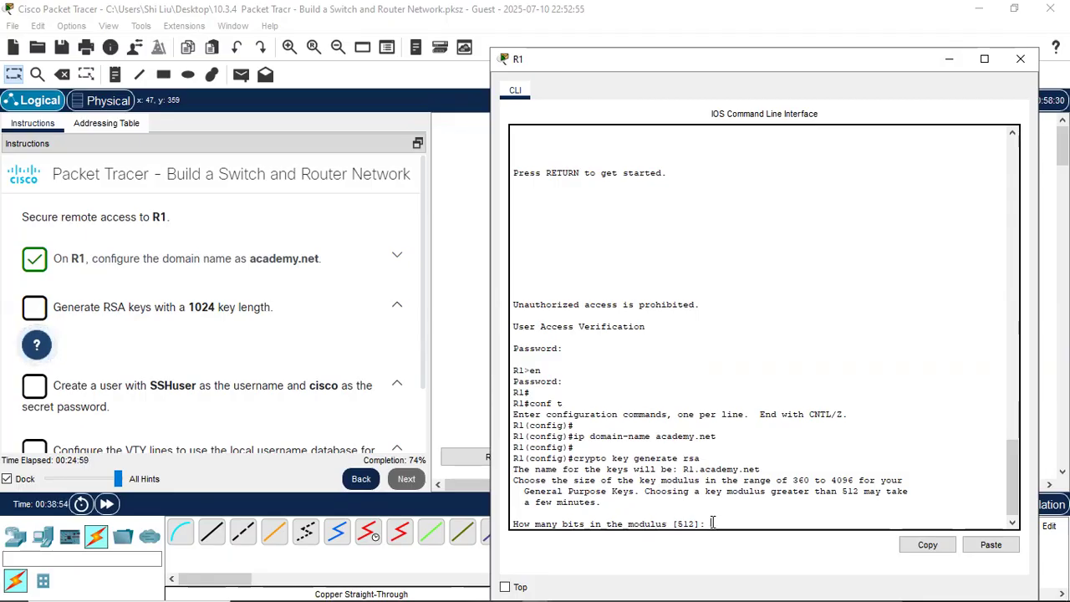
pyautogui.write('1024')
pyautogui.press('Return')
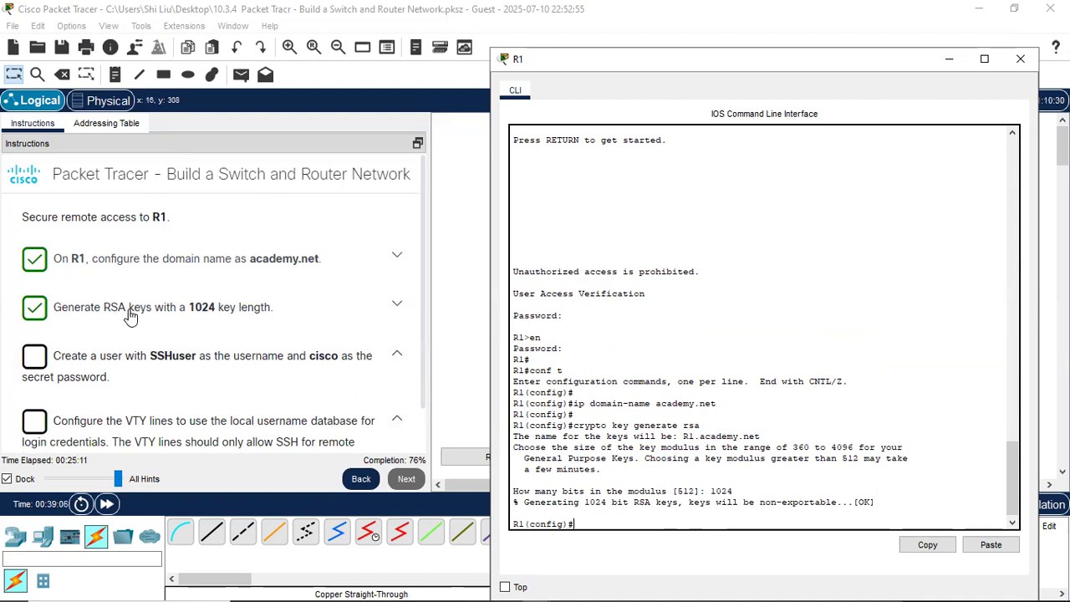
# - Highlight the 'key generate' words of the crypto key generate rsa command in the output
pyautogui.moveTo(702, 425)
pyautogui.mouseDown()
pyautogui.moveTo(573, 419)
pyautogui.moveTo(709, 425)
pyautogui.moveTo(684, 427)
pyautogui.mouseUp()
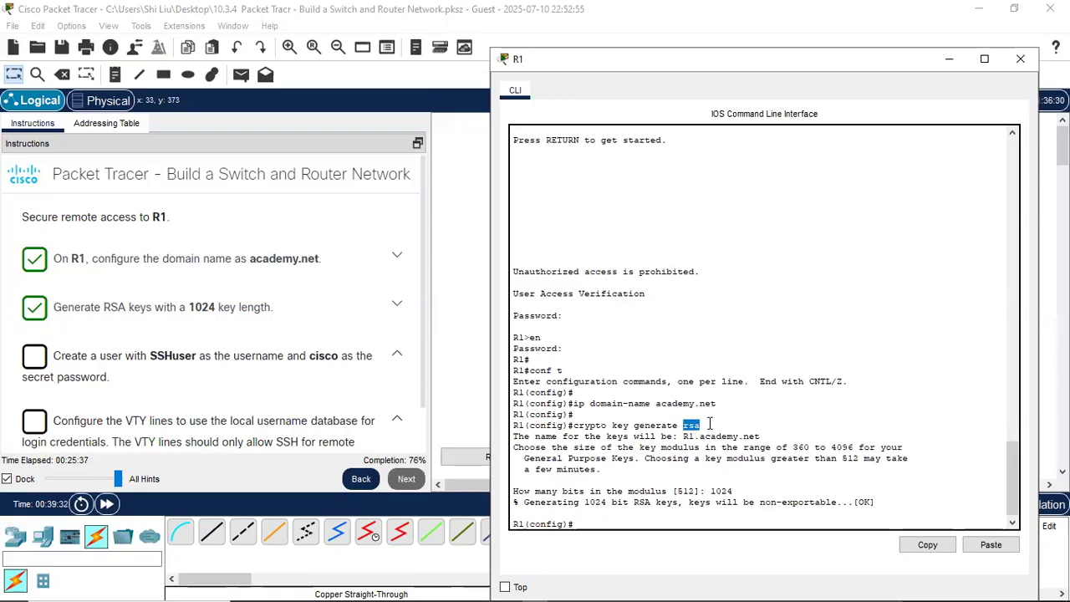
pyautogui.click(708, 424)
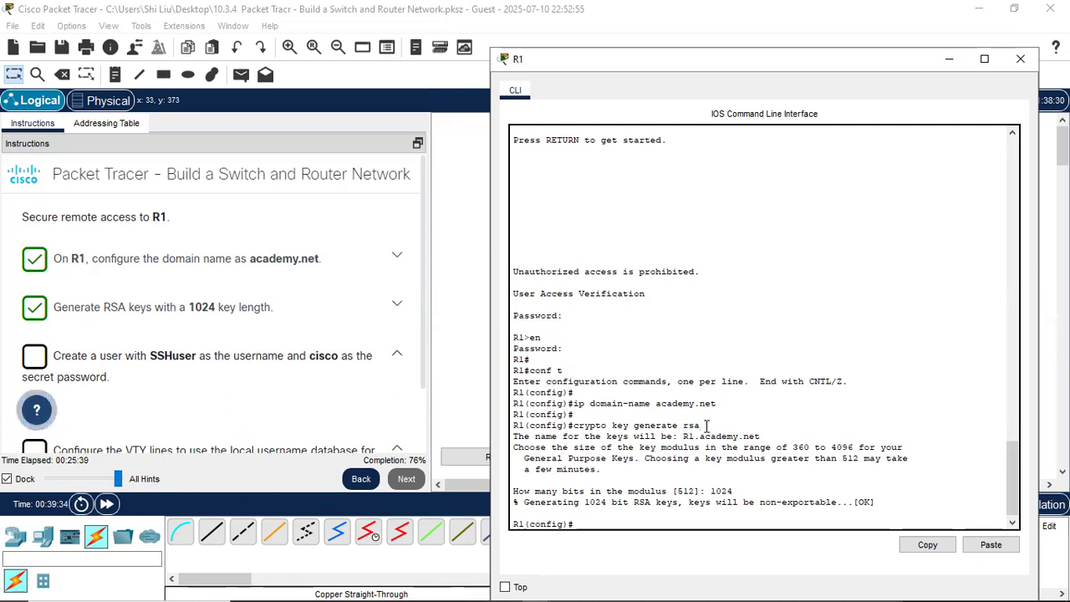
pyautogui.moveTo(612, 425); pyautogui.dragTo(678, 426)
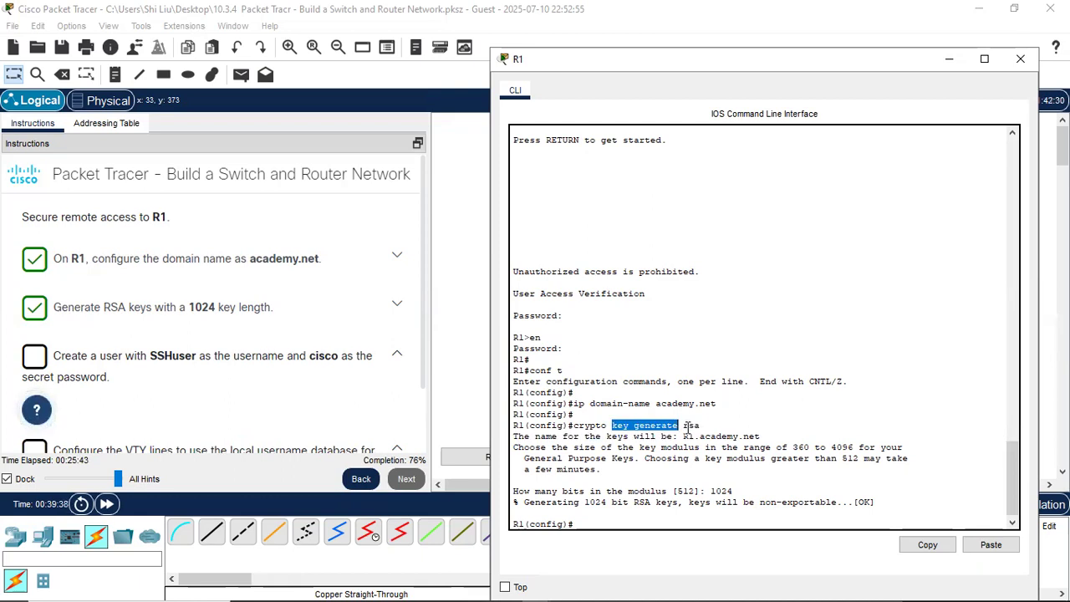
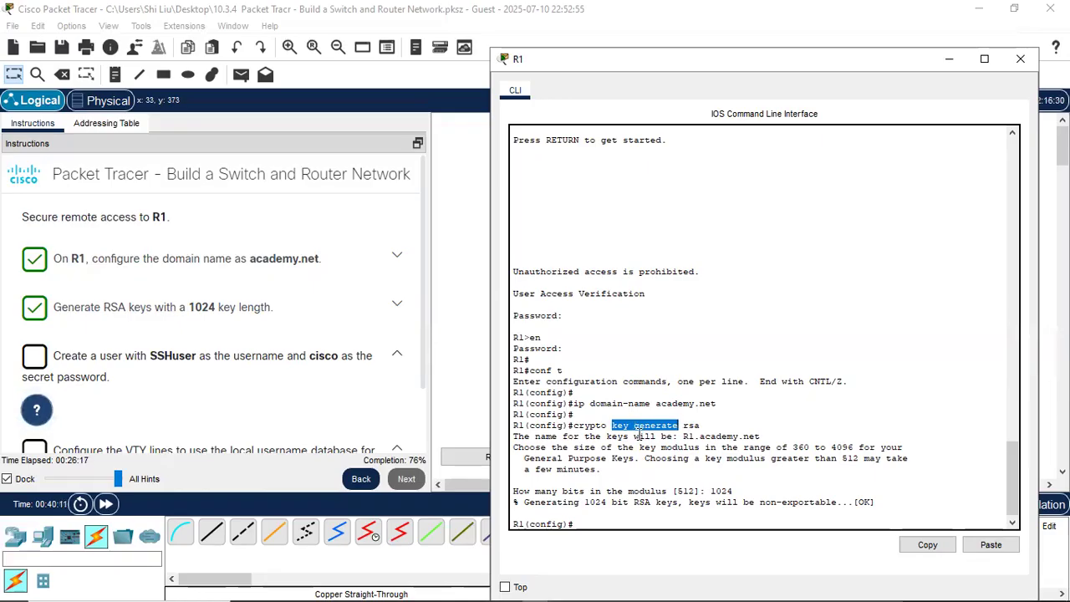
# - Clear the highlighted 'crypto key generate' text in R1's console
pyautogui.click(575, 426)
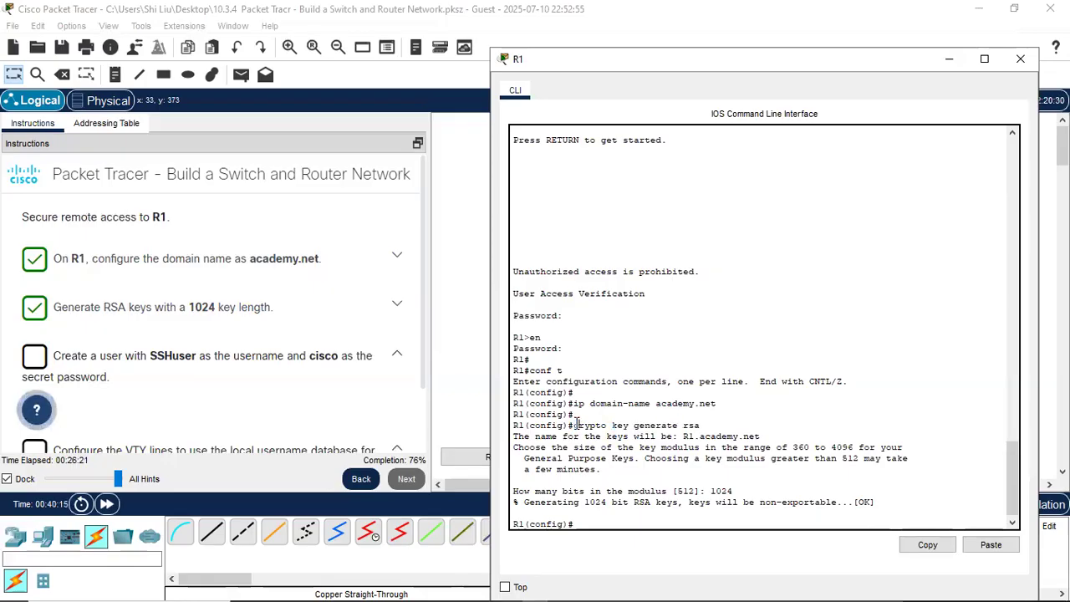
pyautogui.moveTo(575, 426); pyautogui.dragTo(608, 426)
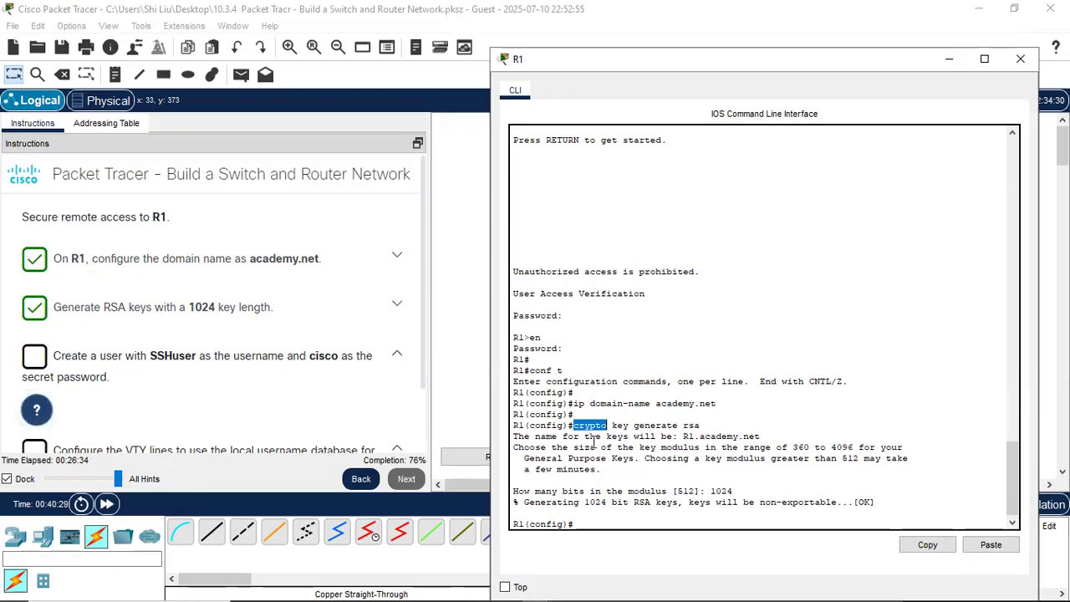
pyautogui.scroll(-1, 613, 454)
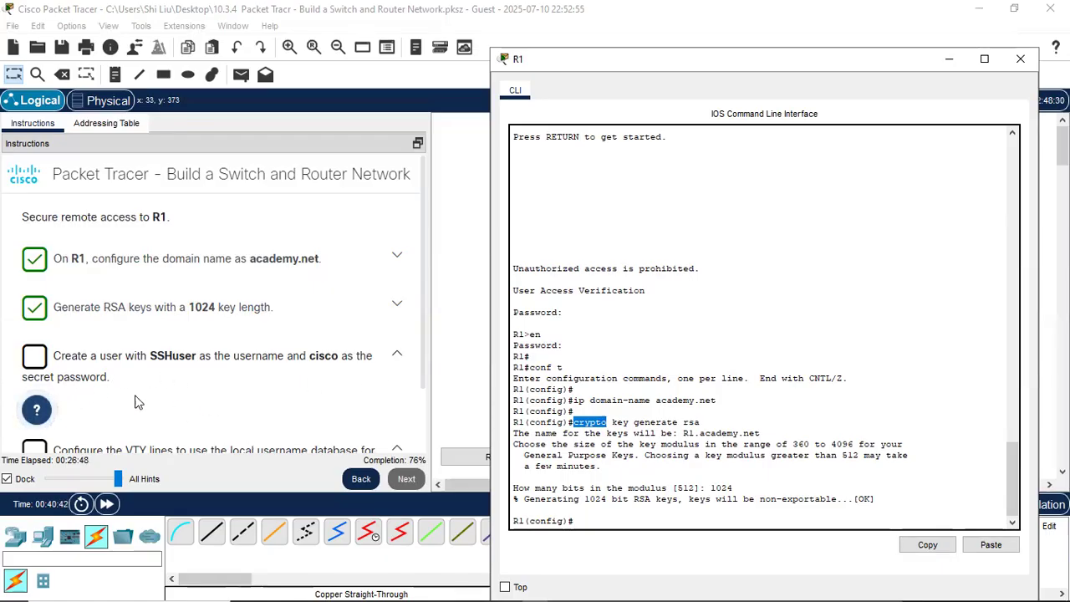
pyautogui.click(585, 520)
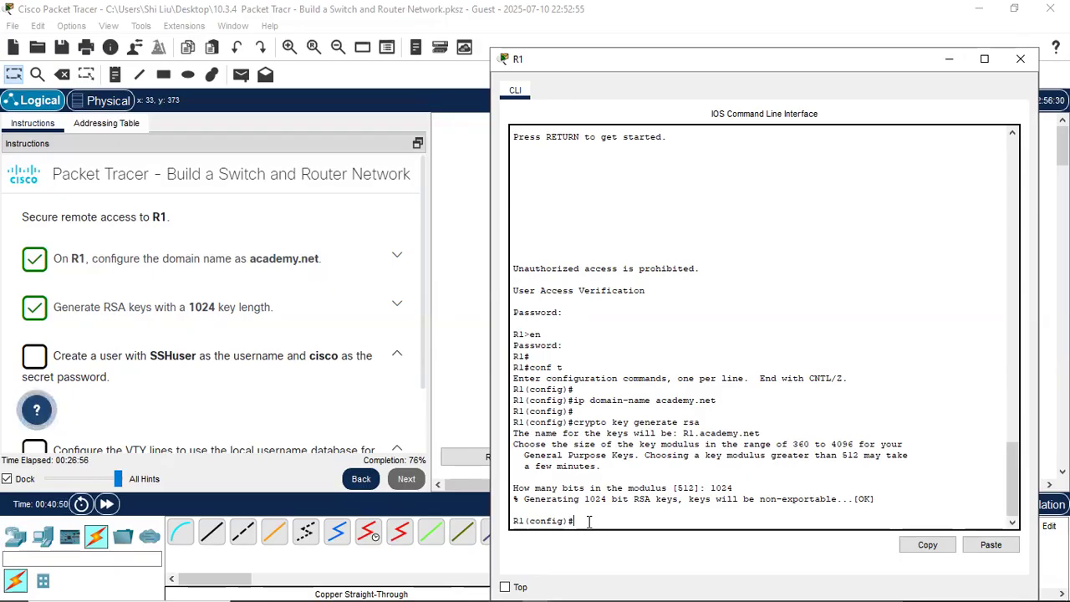
# - Create R1 local user SSHuser with its secret password, enabling SSH 1.99
pyautogui.write('er')
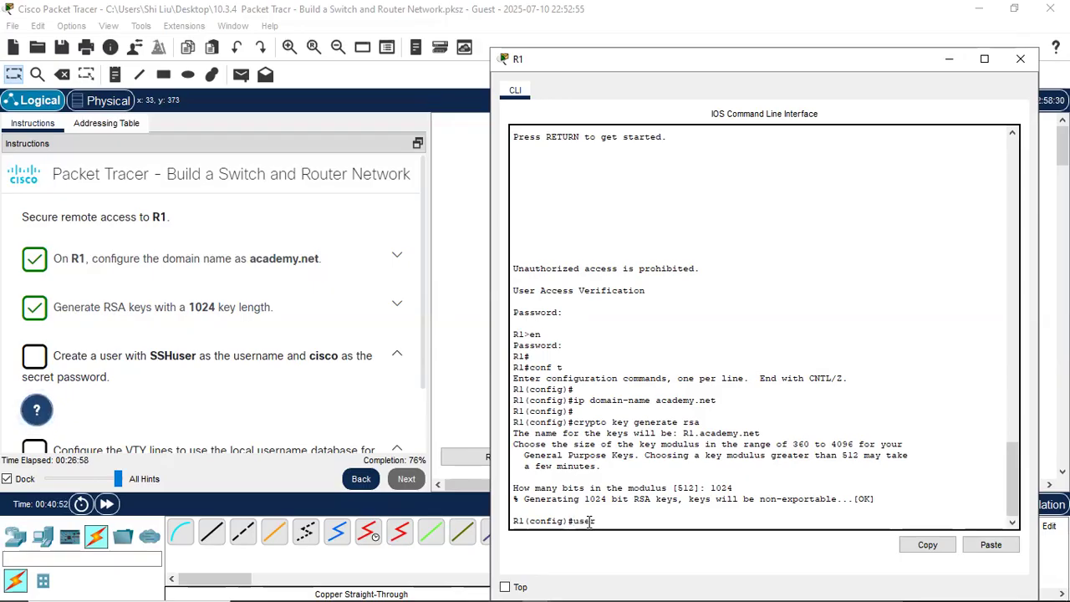
pyautogui.write('name SSHuser')
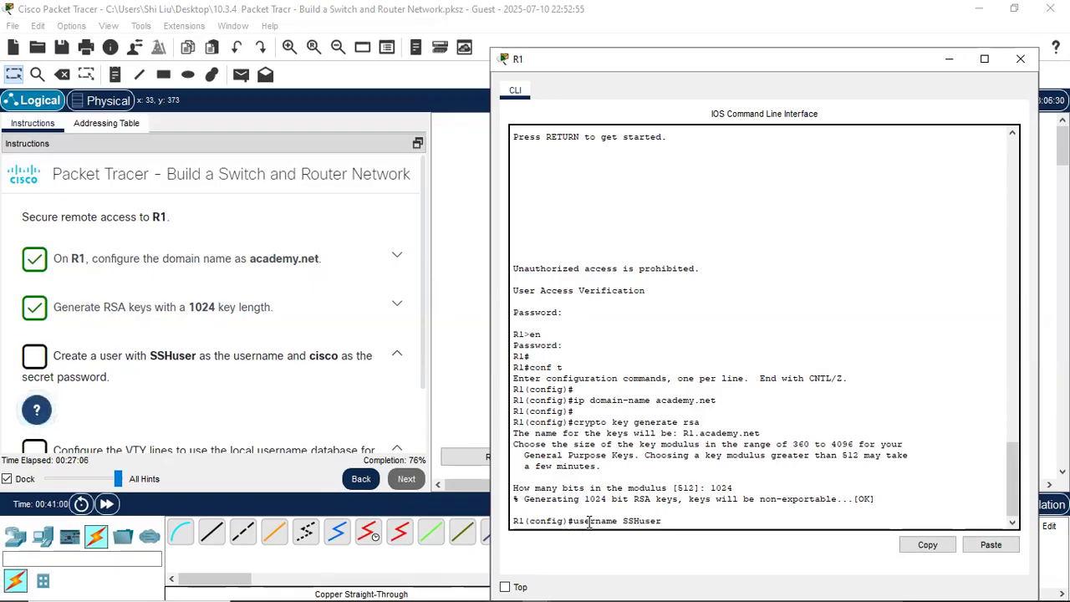
pyautogui.write(' s')
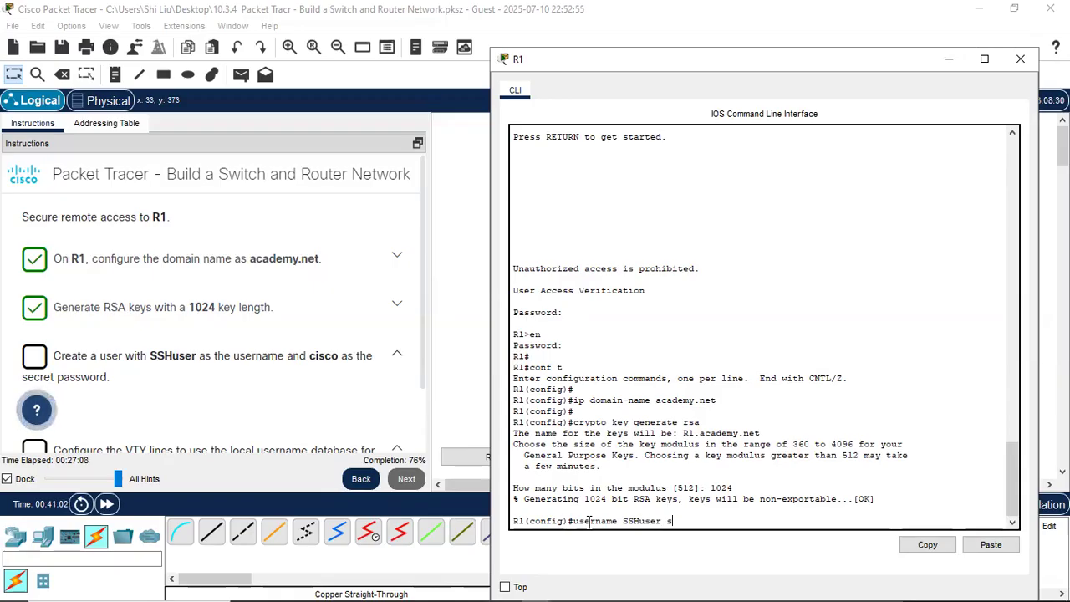
pyautogui.write('ecret')
pyautogui.write('cisco')
pyautogui.press('Return')
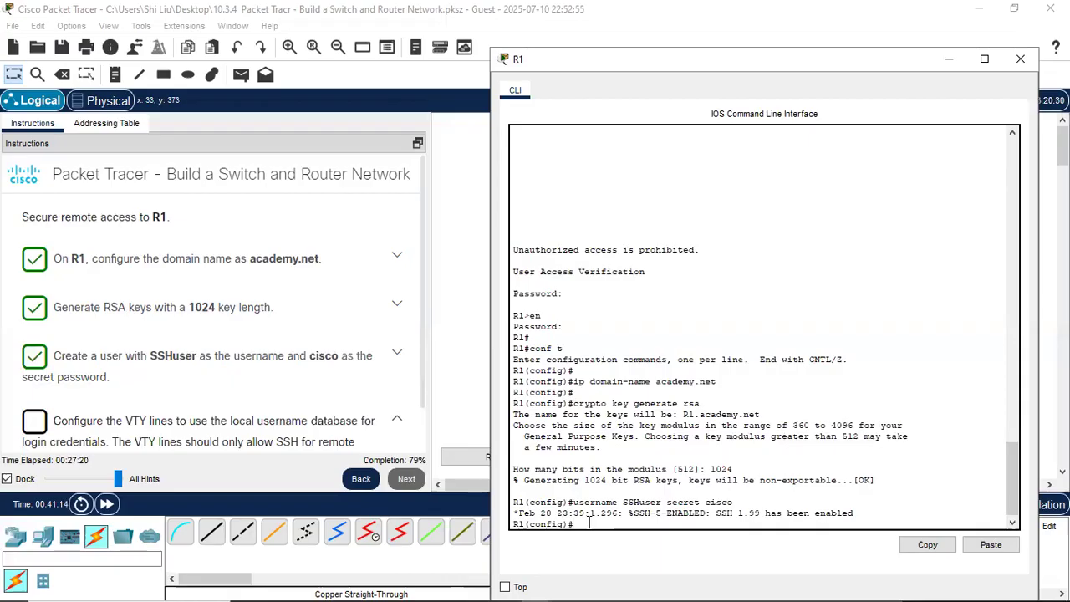
pyautogui.press('Return')
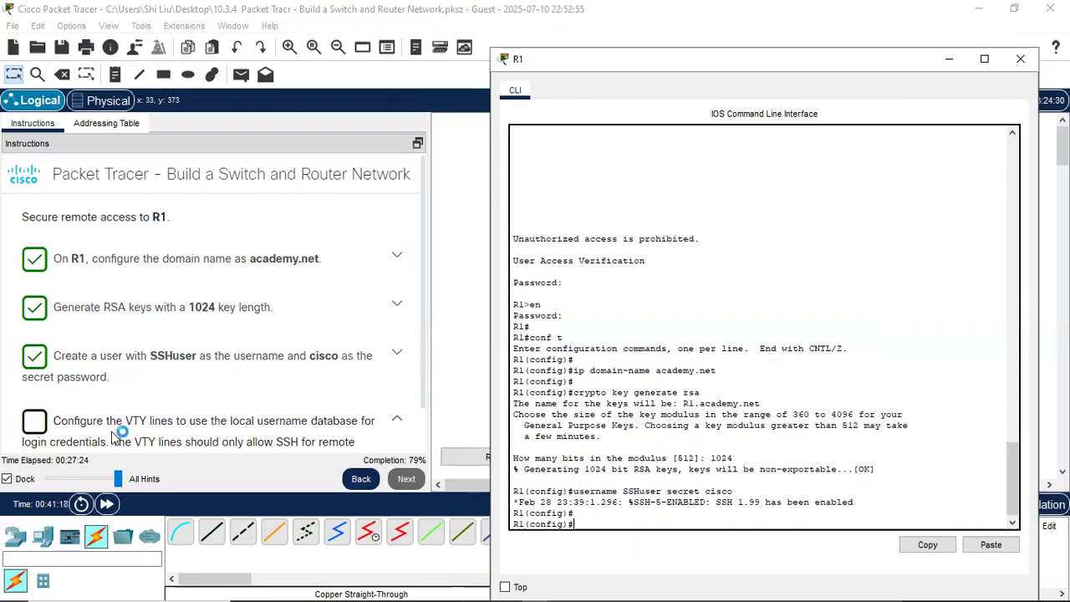
# - Configure line vty 0 4 with login local and transport input ssh
pyautogui.scroll(-1, 134, 432)
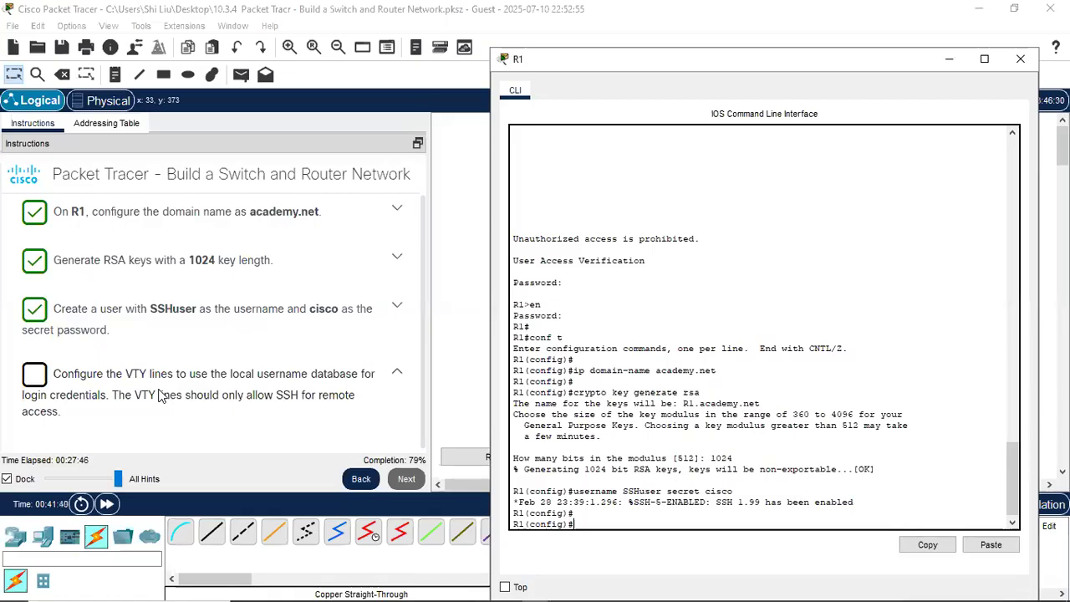
pyautogui.scroll(-1, 162, 396)
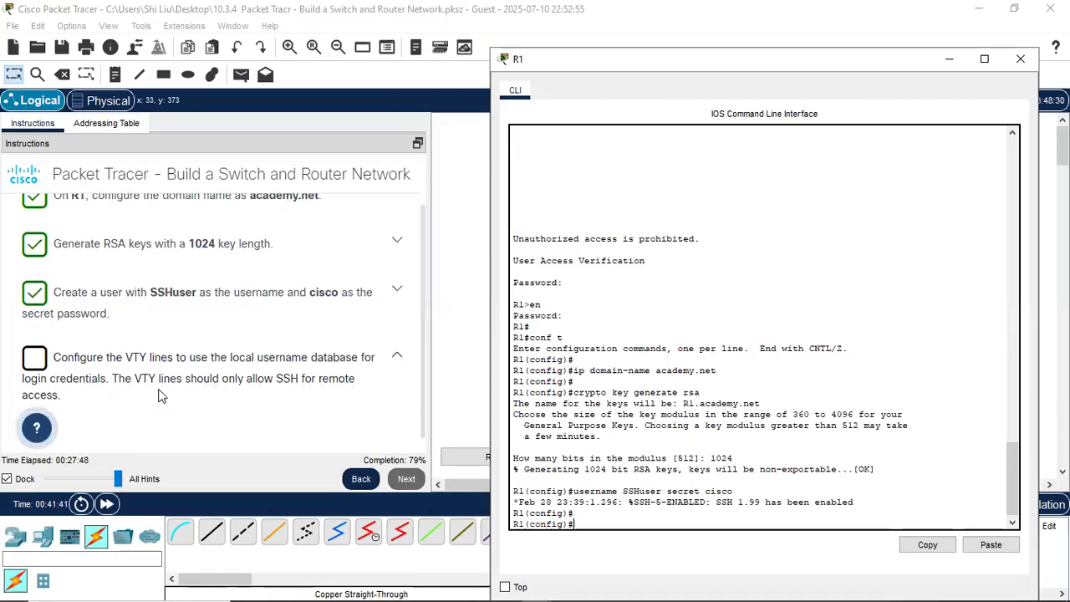
pyautogui.write('line')
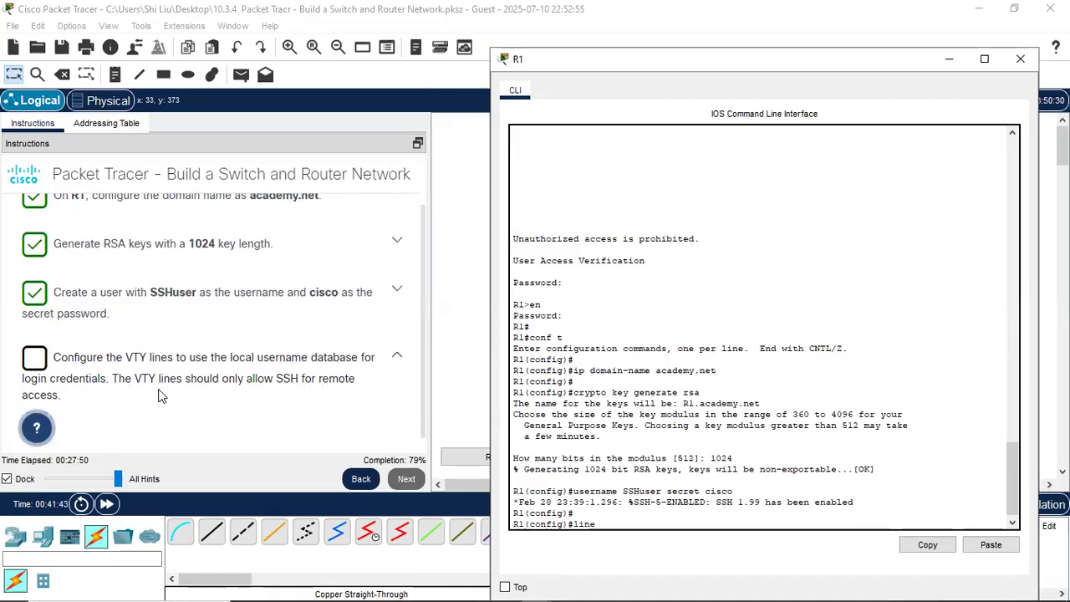
pyautogui.write(' vty 0 4')
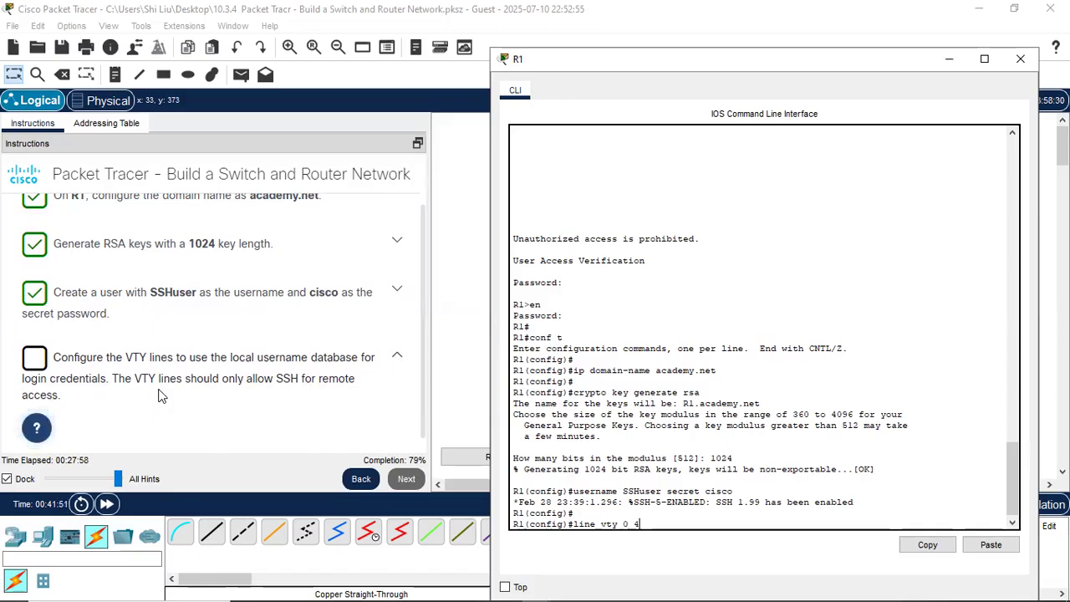
pyautogui.press('Return')
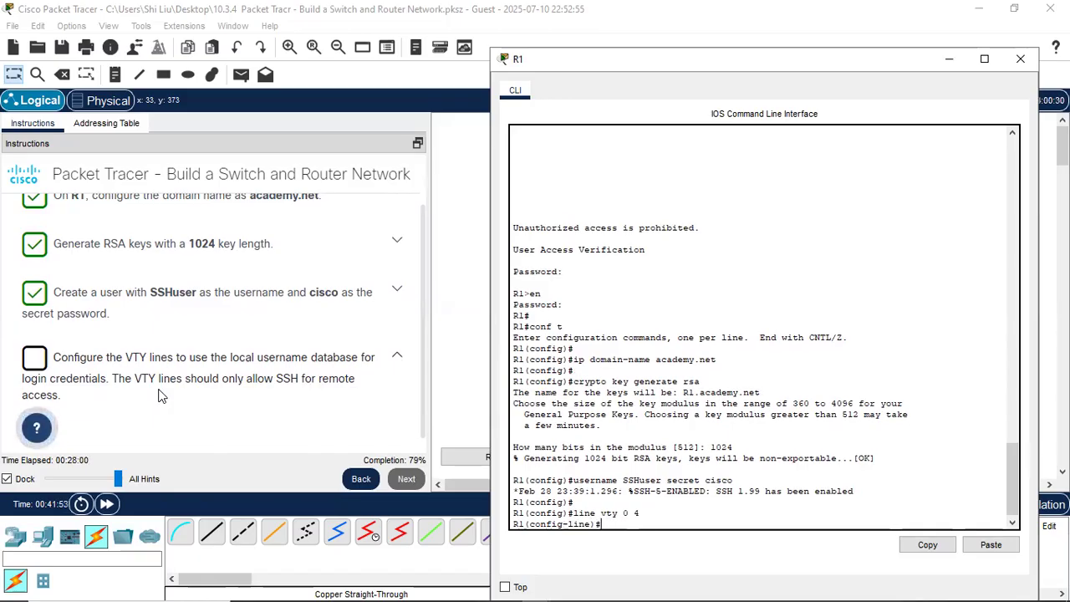
pyautogui.write('login')
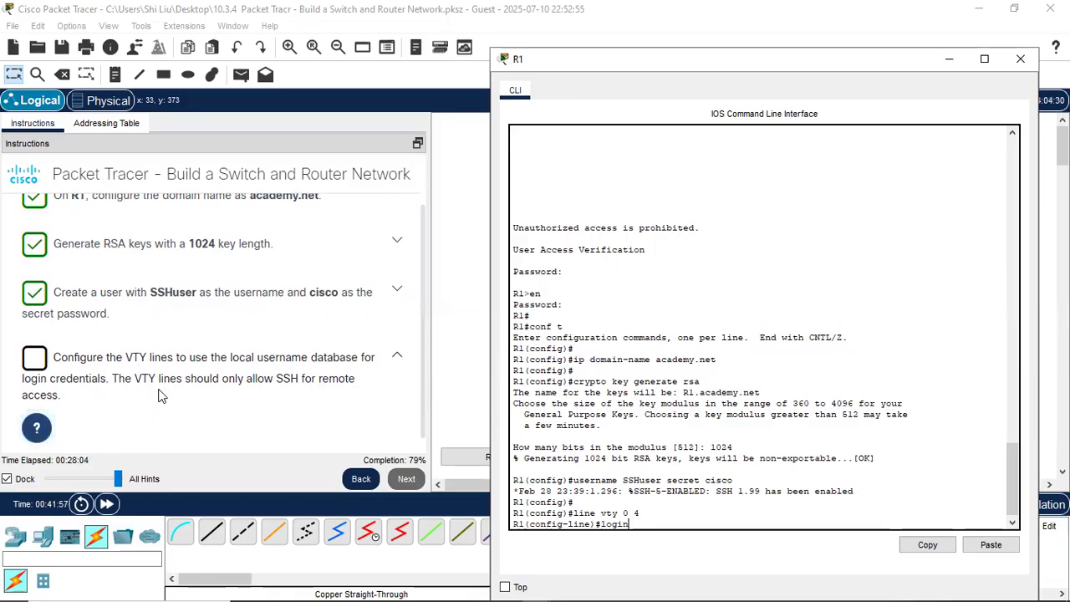
pyautogui.write(' local')
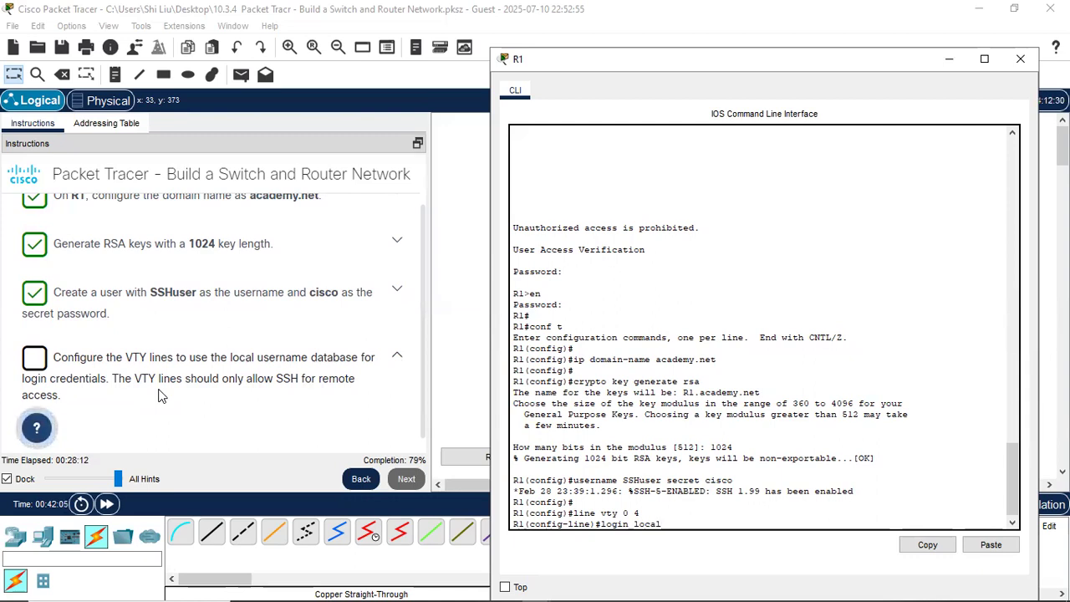
pyautogui.press('Return')
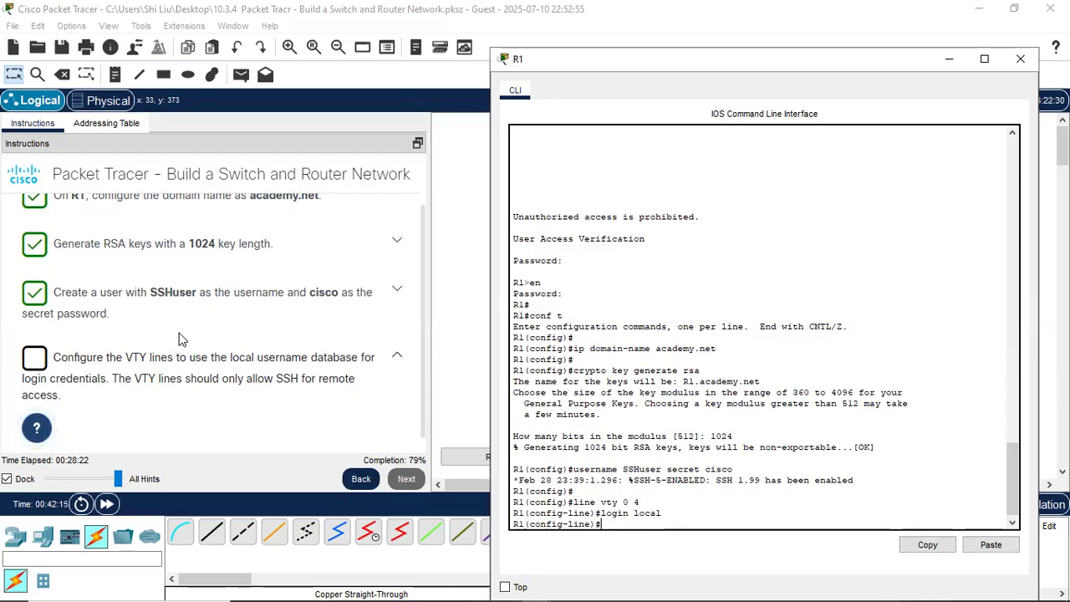
pyautogui.write('ran')
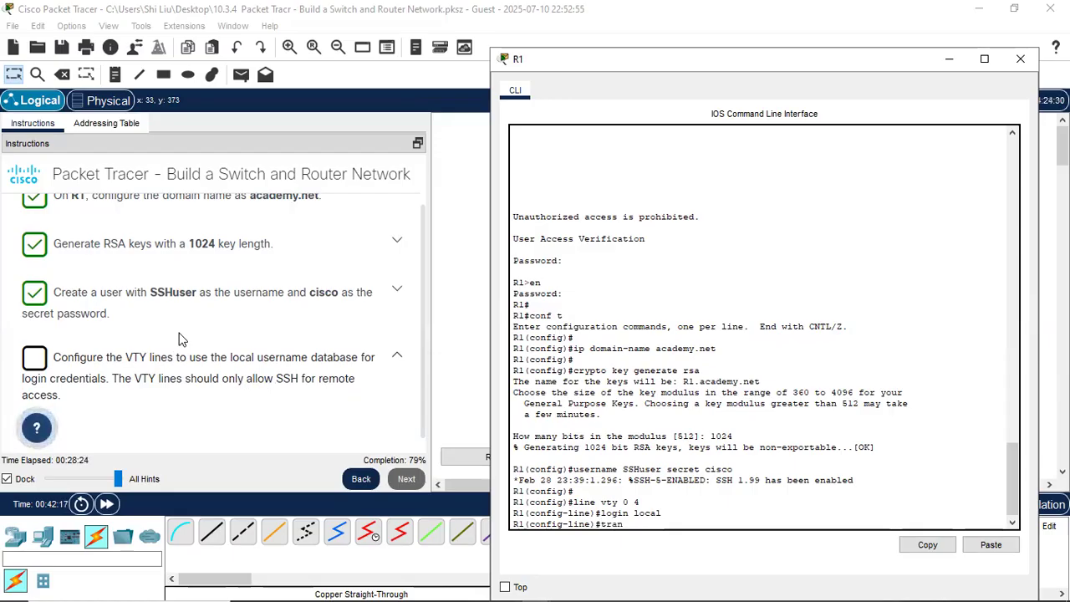
pyautogui.write('spor')
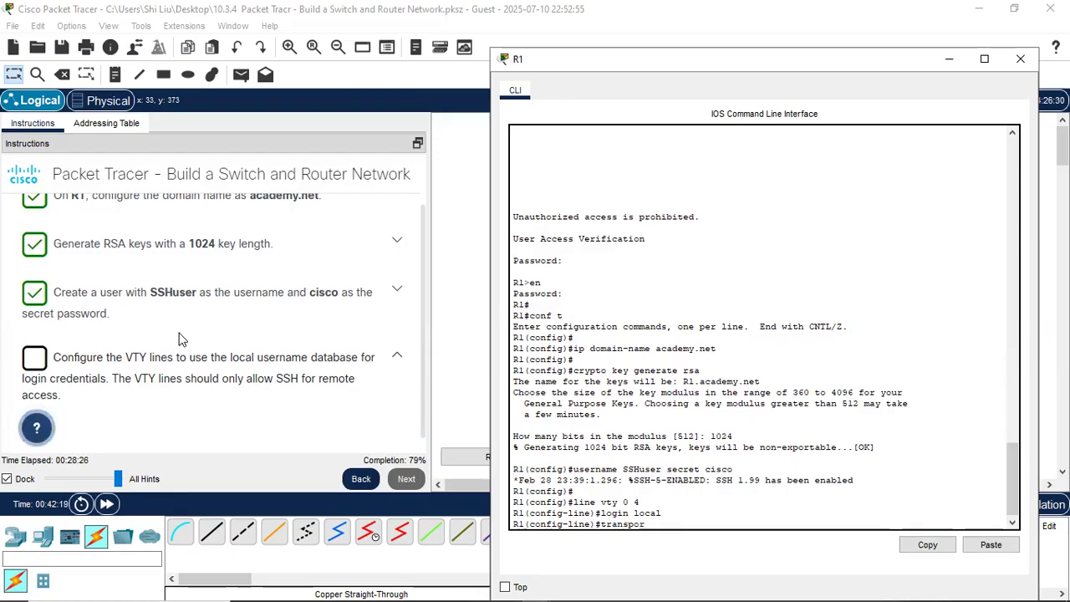
pyautogui.write('t input')
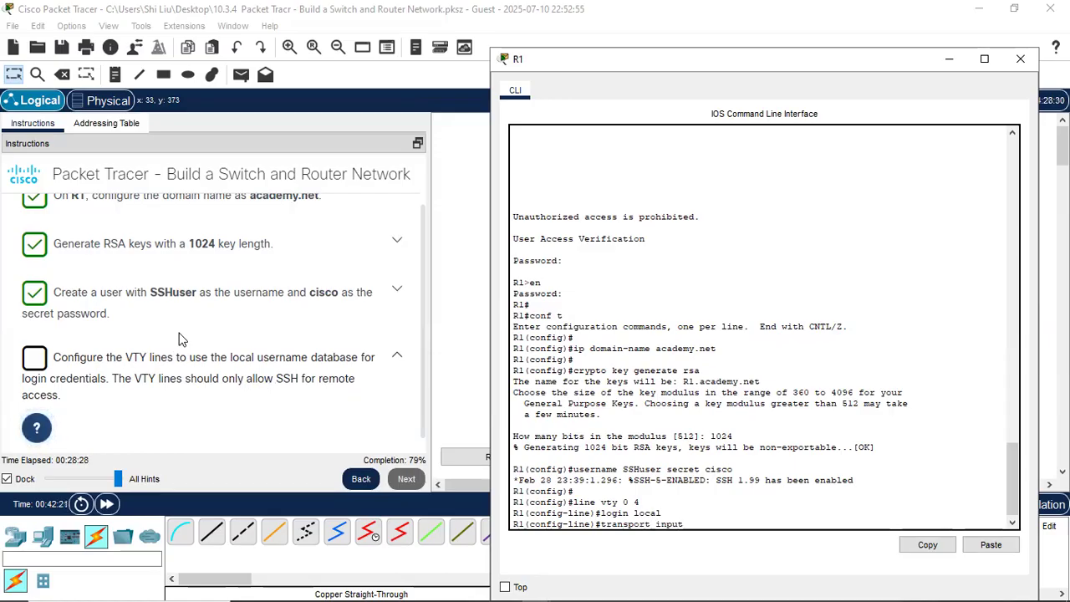
pyautogui.write(' ssh')
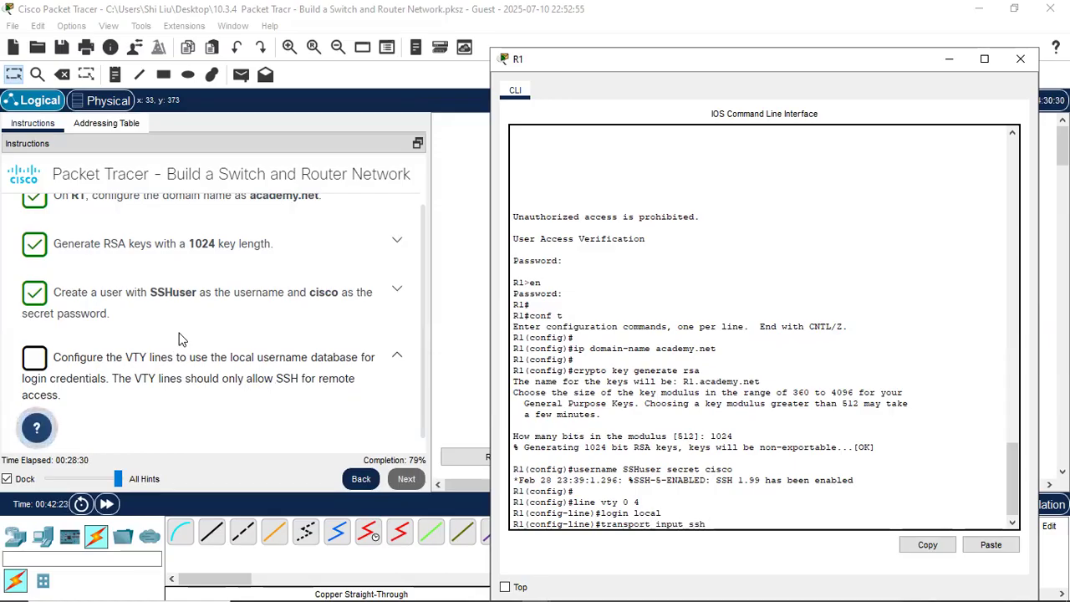
pyautogui.press('Return')
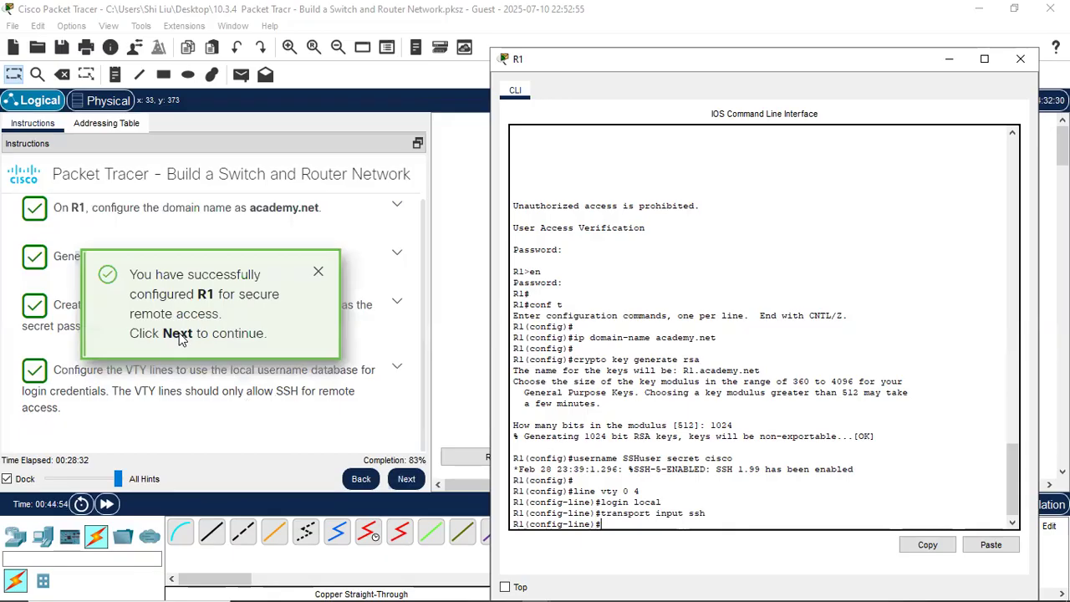
pyautogui.press('Return')
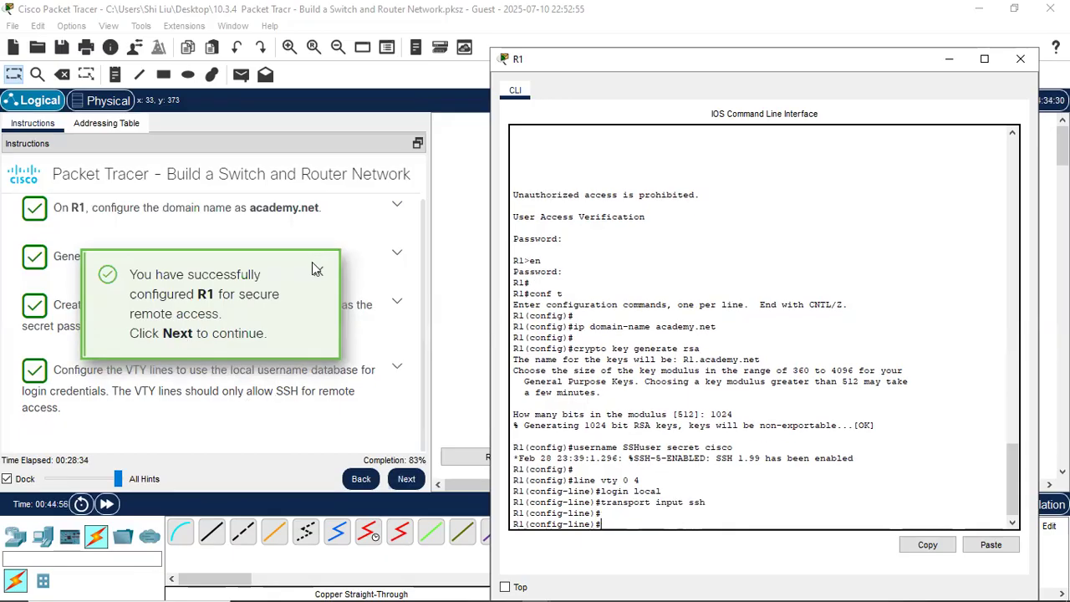
# - Advance to the SSH verification task and open PCA from the topology
pyautogui.click(407, 479)
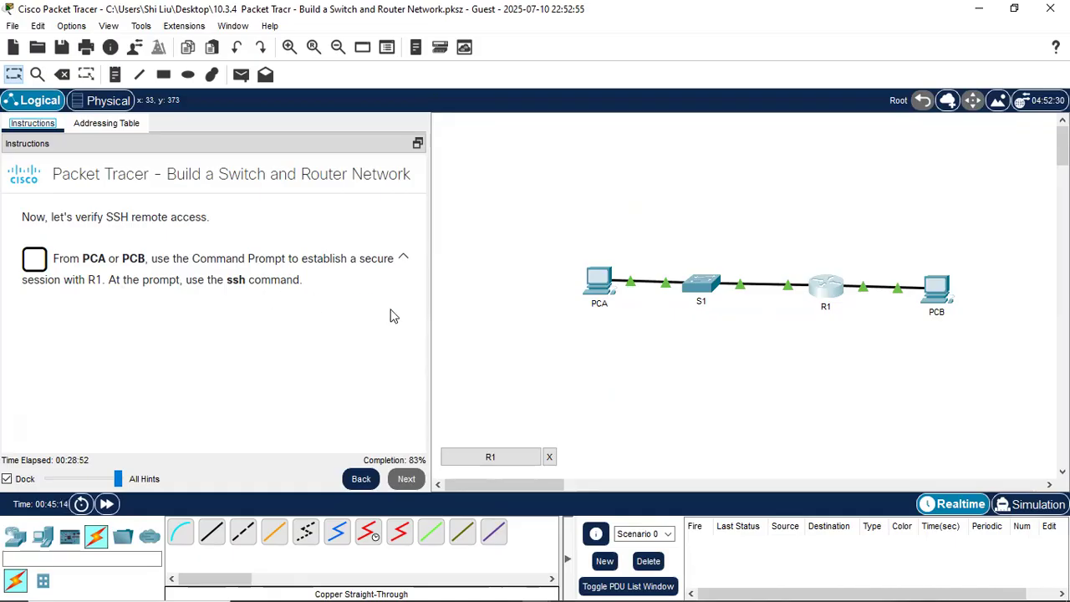
pyautogui.click(601, 288)
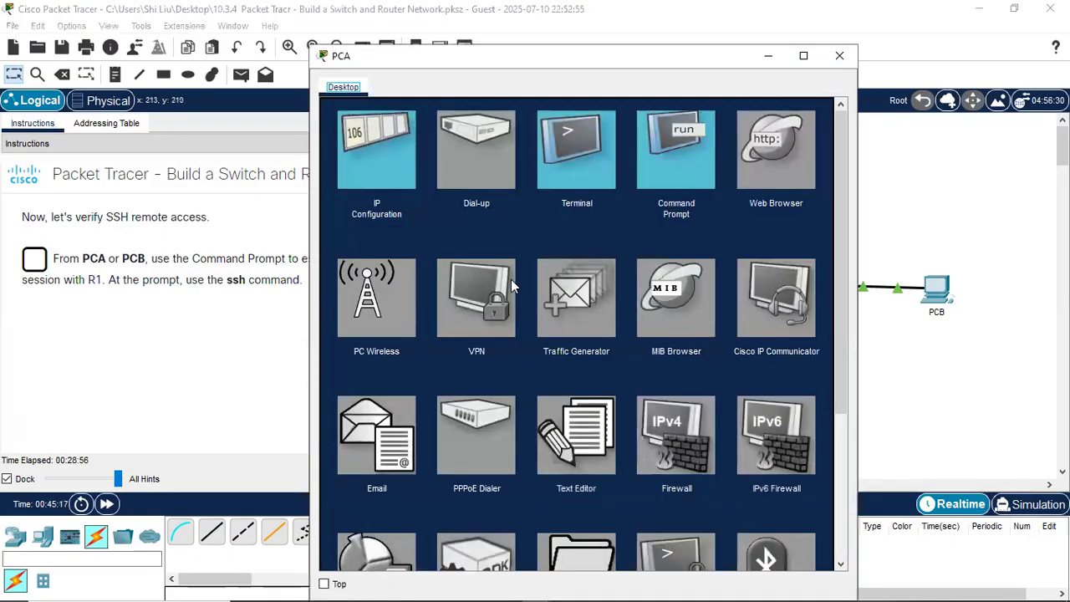
# - In PCA's Command Prompt, run ssh -l SSHuser 192.168.1.1
pyautogui.click(676, 167)
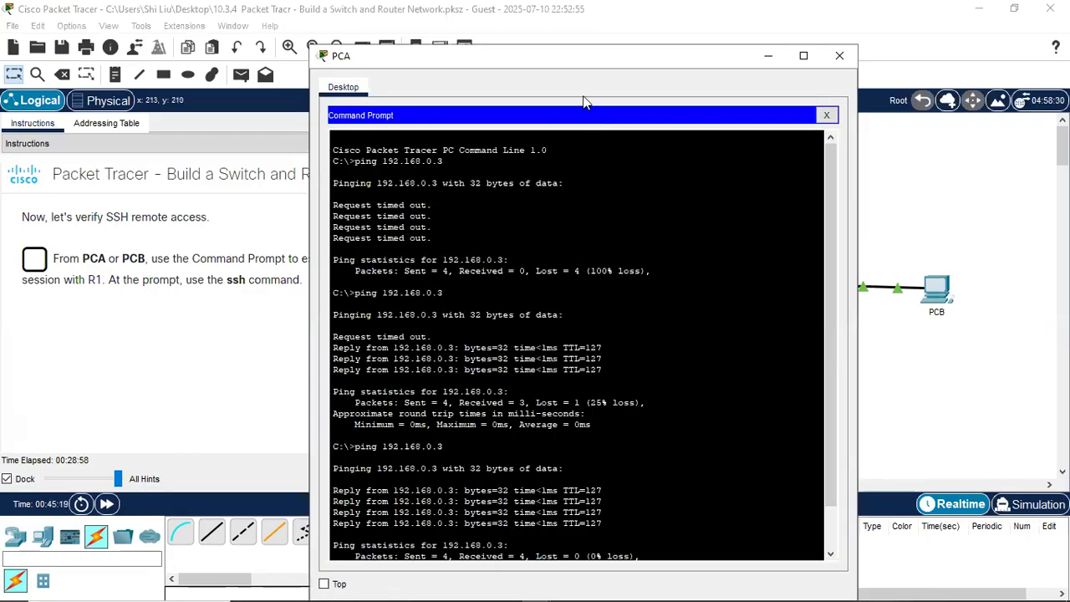
pyautogui.moveTo(590, 61); pyautogui.dragTo(721, 24)
pyautogui.scroll(-2, 536, 426)
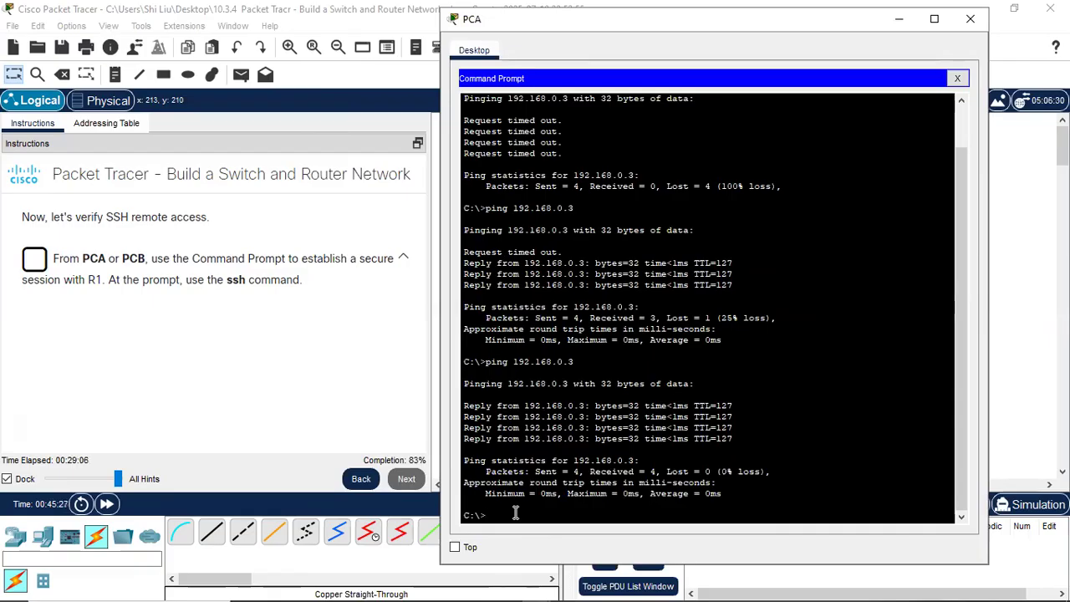
pyautogui.write('ssh -')
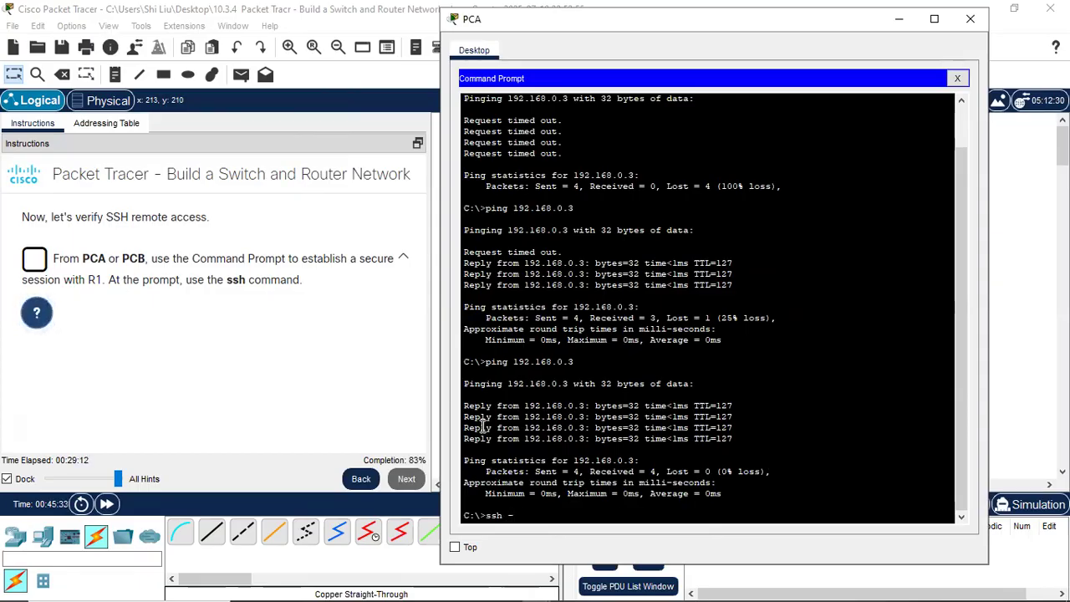
pyautogui.write('l')
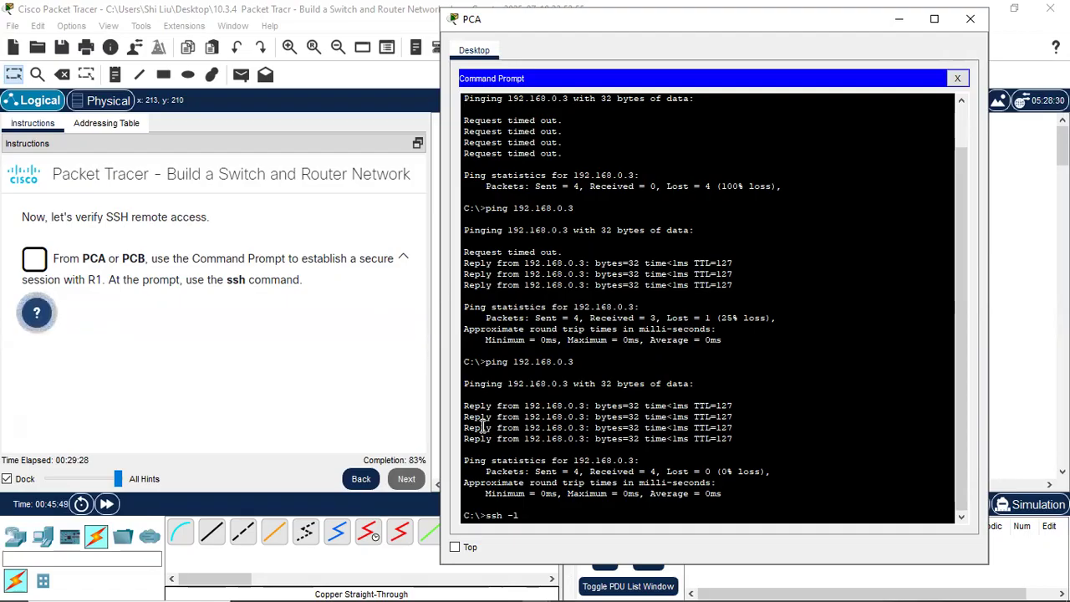
pyautogui.write('SSHuser')
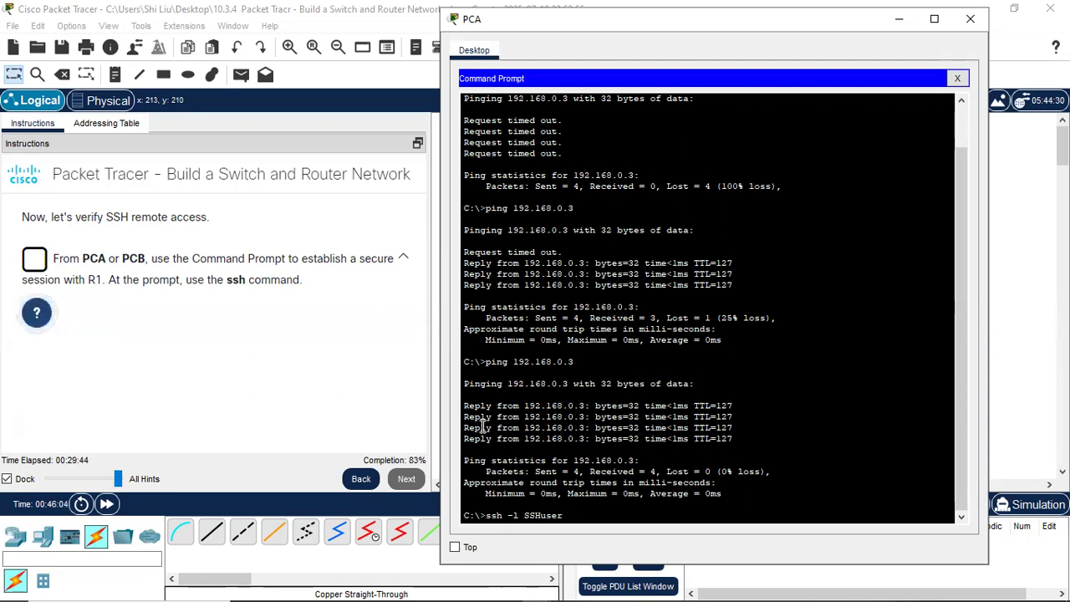
pyautogui.write('192.168.1.1')
pyautogui.press('Return')
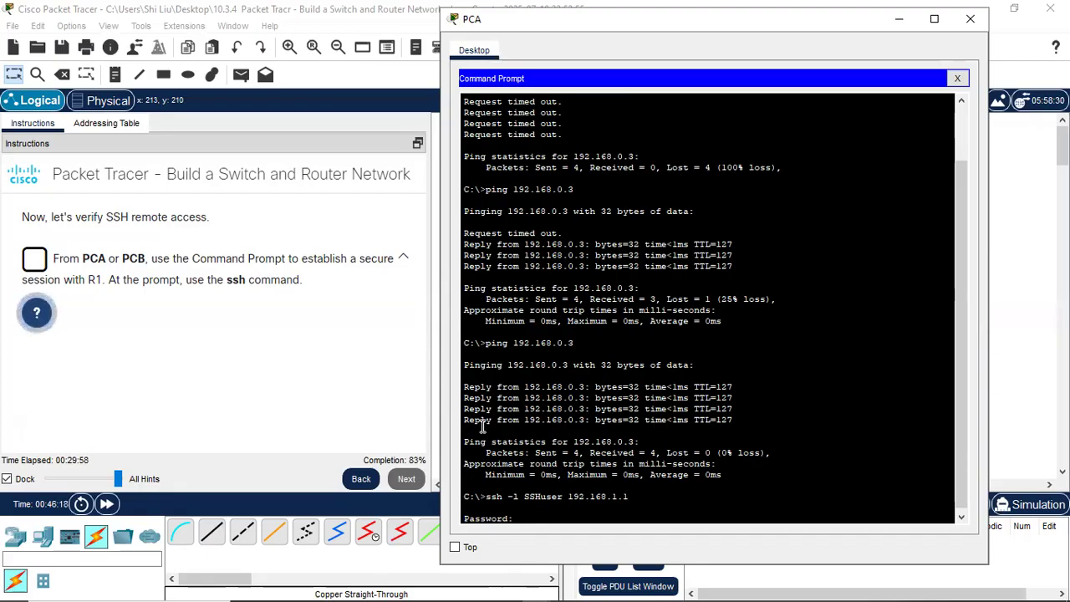
# - Log in to R1 with the password, retrying once, then reach privileged mode with en
pyautogui.press('Return')
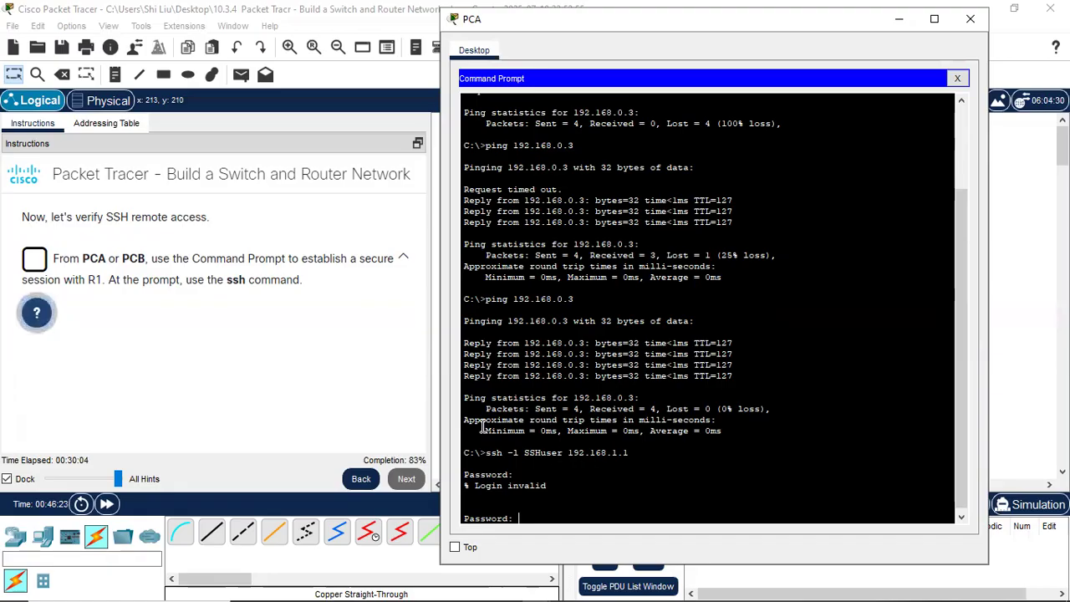
pyautogui.press('Return')
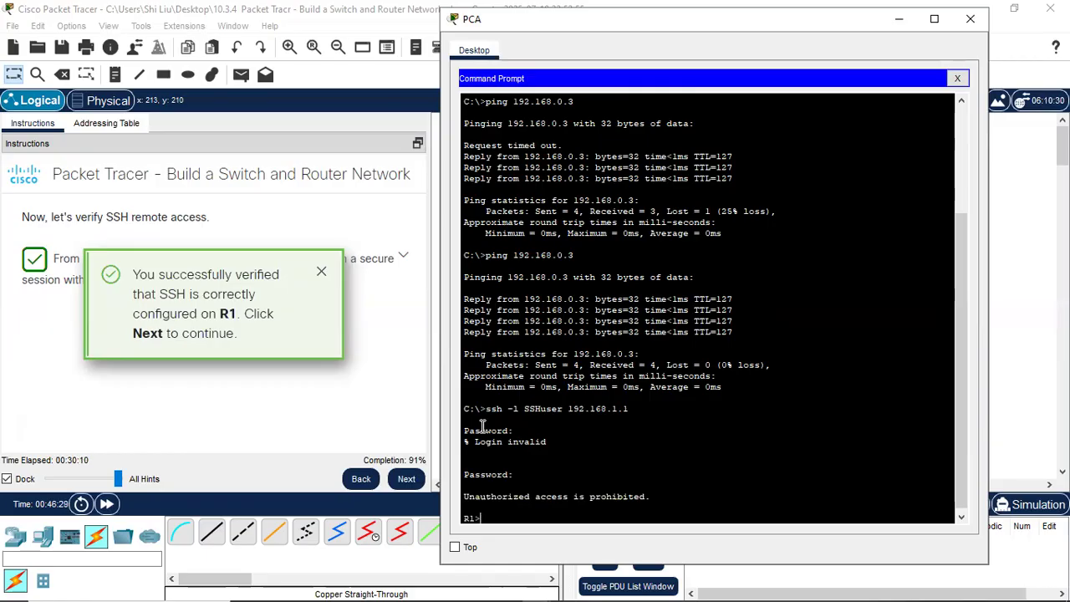
pyautogui.write('en')
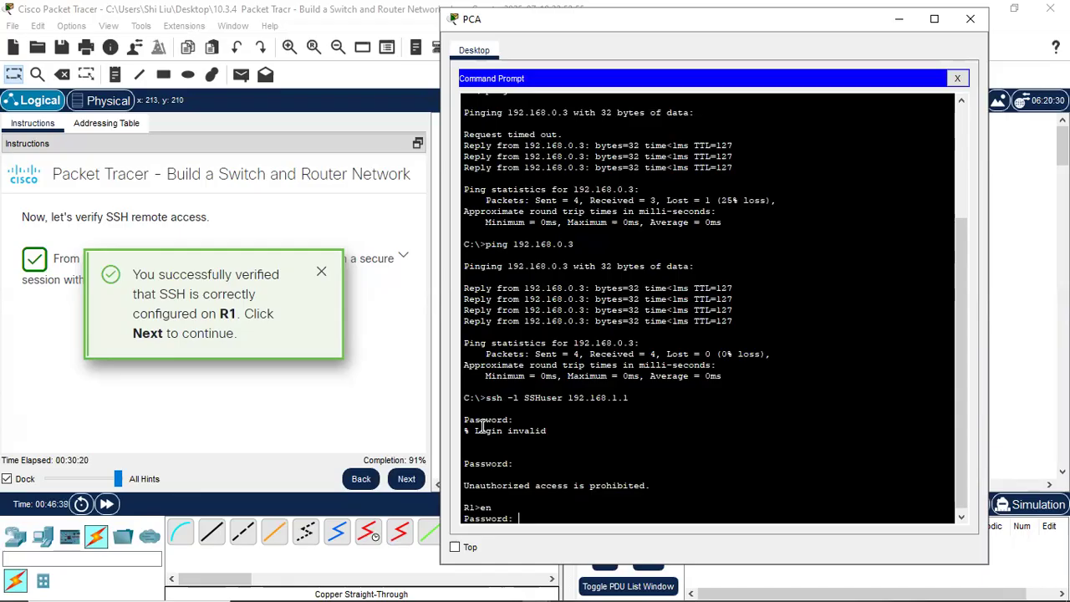
pyautogui.press('Return')
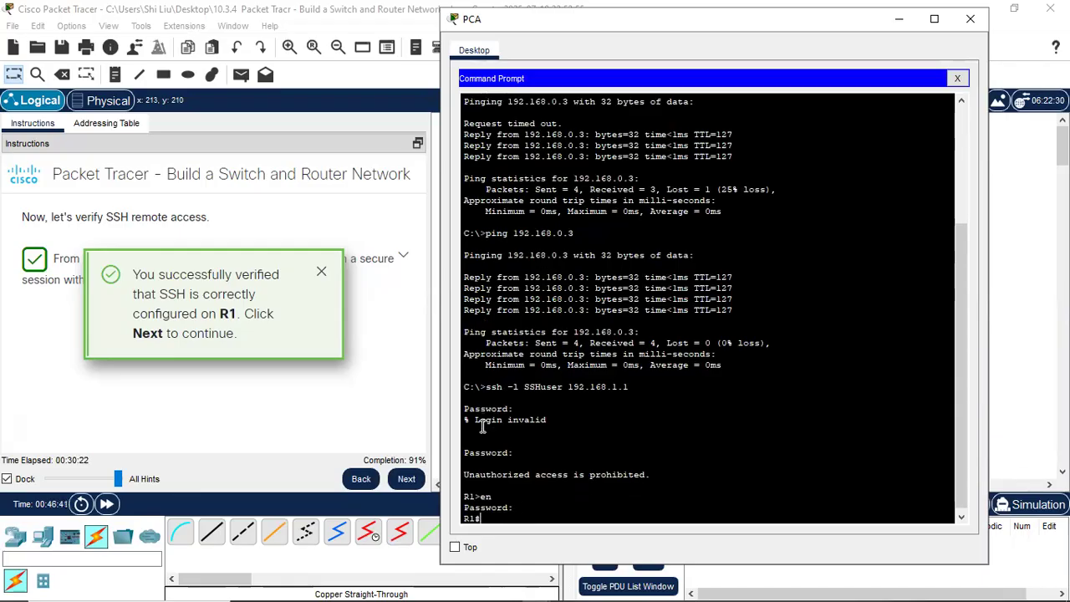
pyautogui.press('Return')
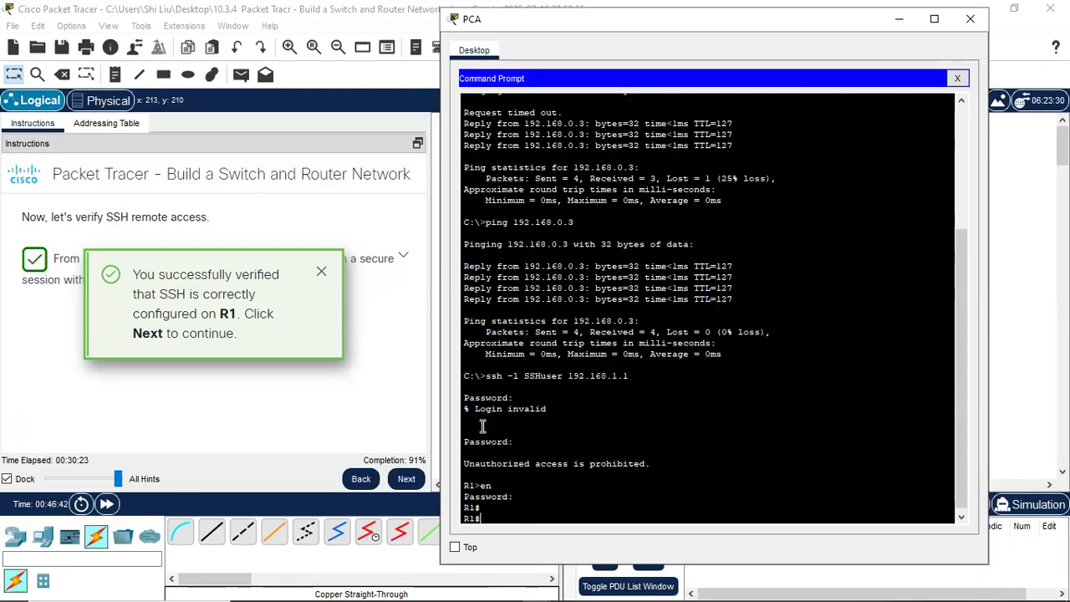
# - Close PCA's window, go to the reflection questions, and answer the first with 'no shutdown'
pyautogui.click(970, 19)
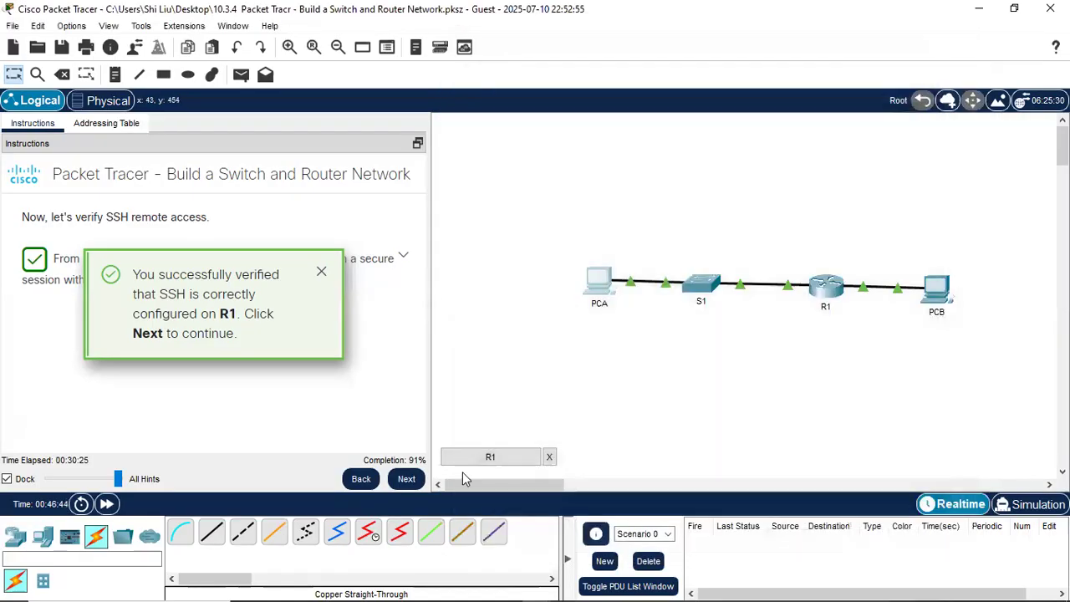
pyautogui.click(406, 478)
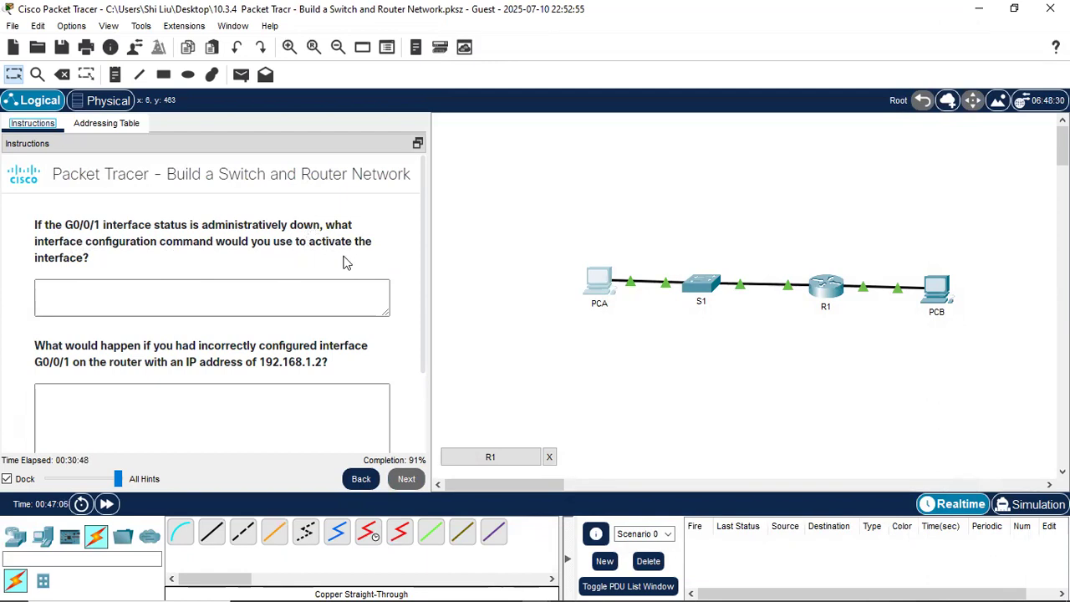
pyautogui.click(158, 300)
pyautogui.write('no shutdown')
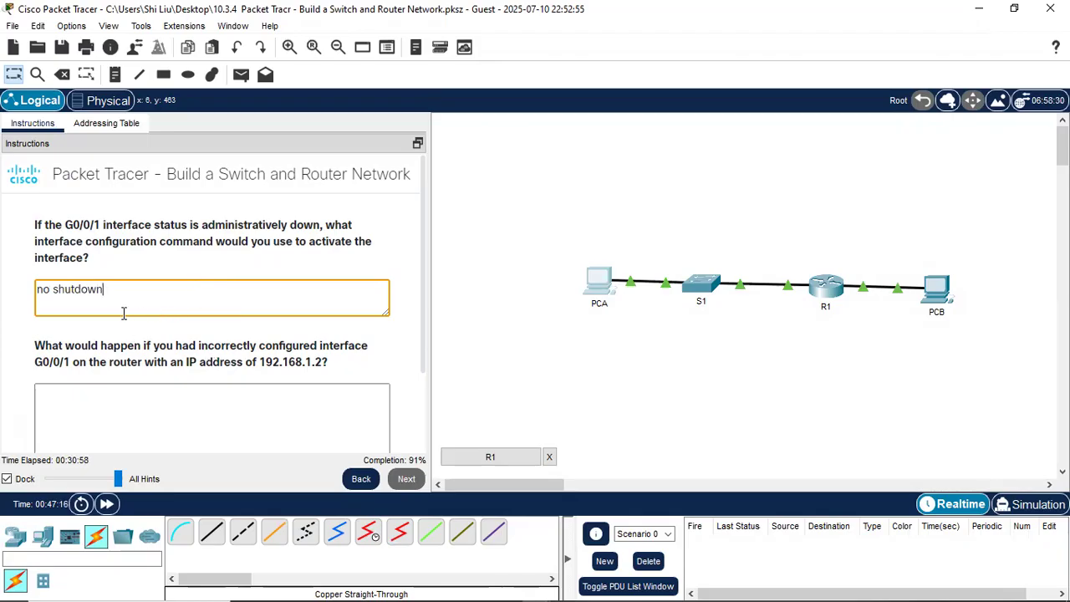
# - Review the second reflection question and the R1 device on the topology
pyautogui.scroll(-1, 161, 341)
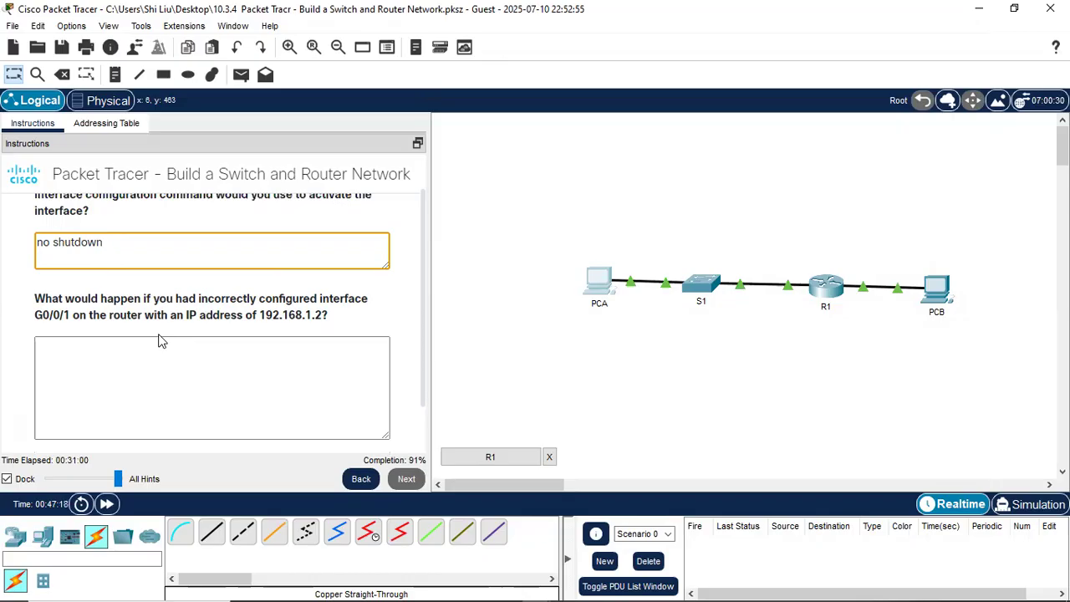
pyautogui.scroll(1, 159, 312)
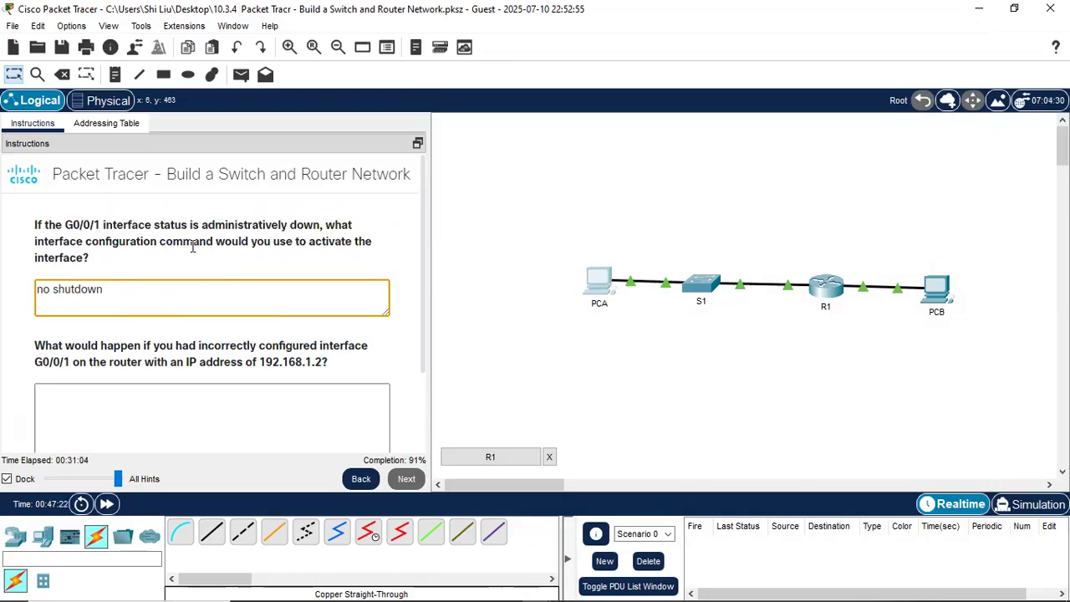
pyautogui.moveTo(159, 346); pyautogui.dragTo(167, 347)
pyautogui.scroll(-1, 166, 346)
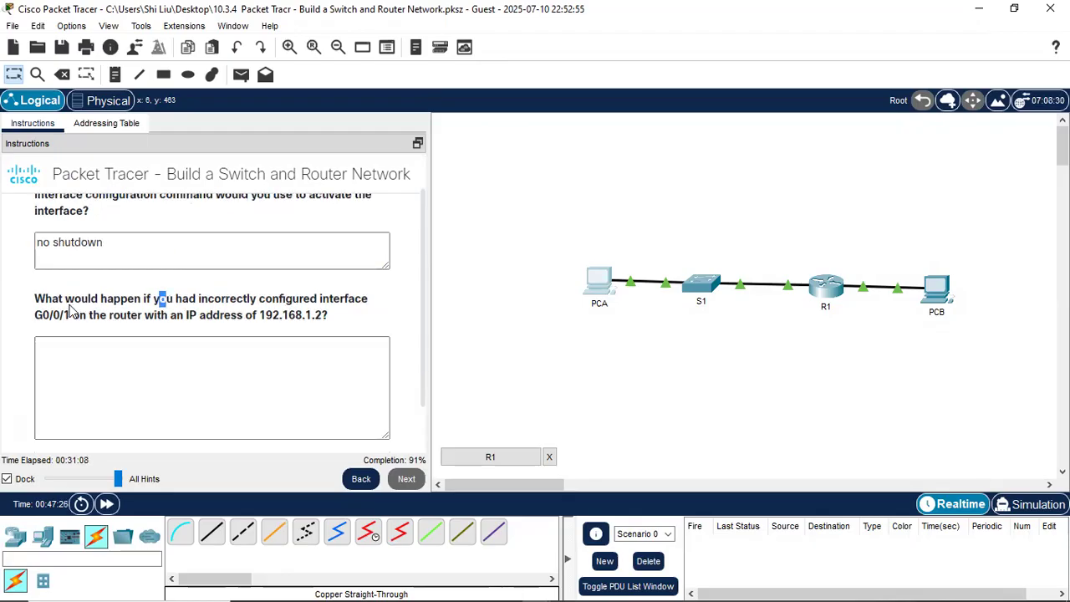
pyautogui.click(123, 308)
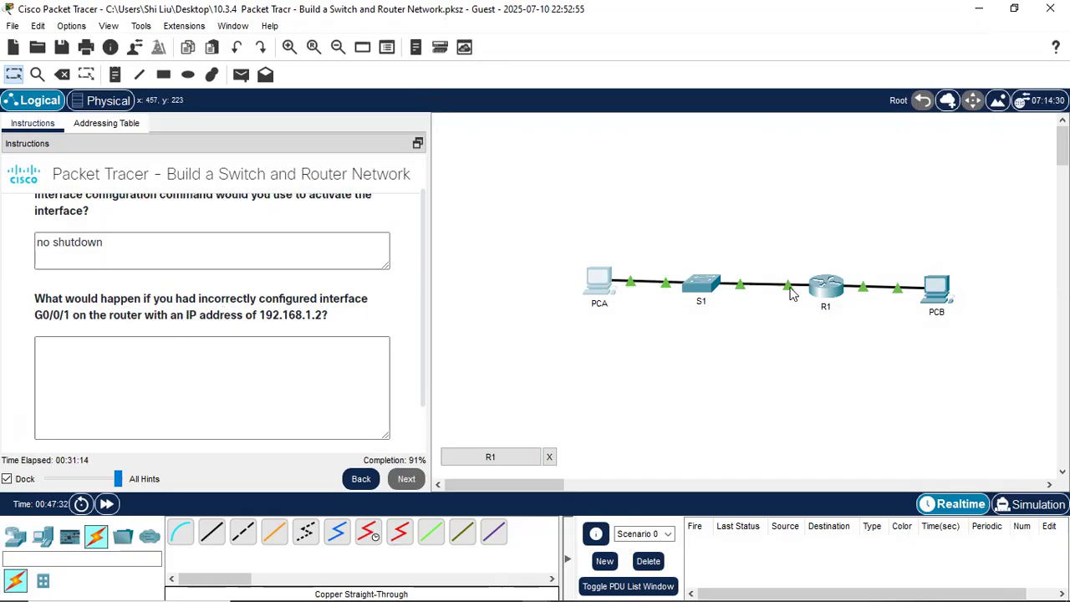
pyautogui.moveTo(791, 293)
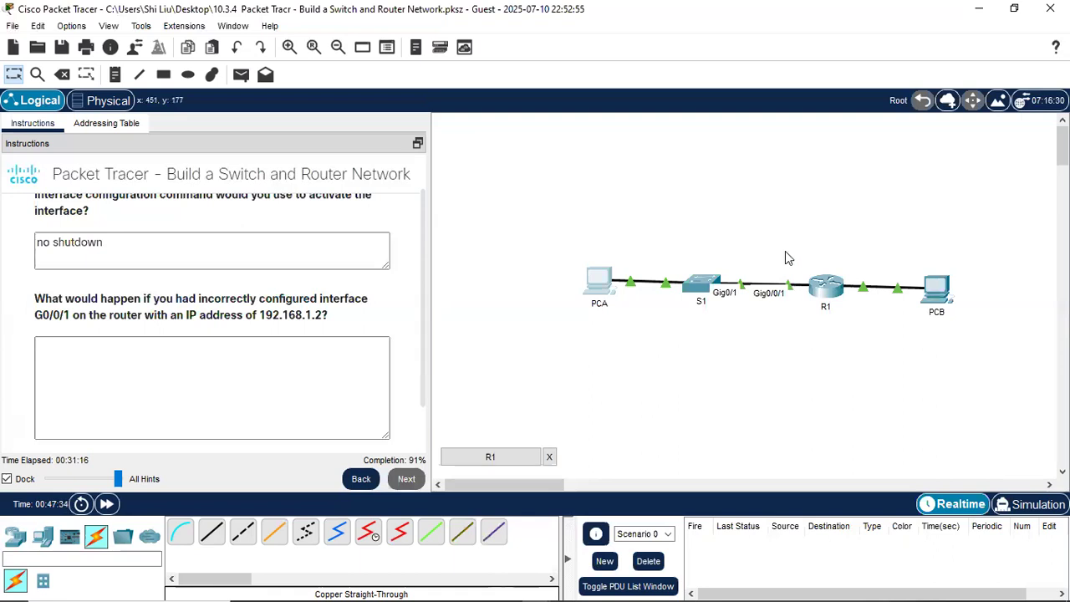
pyautogui.moveTo(783, 247); pyautogui.dragTo(807, 361)
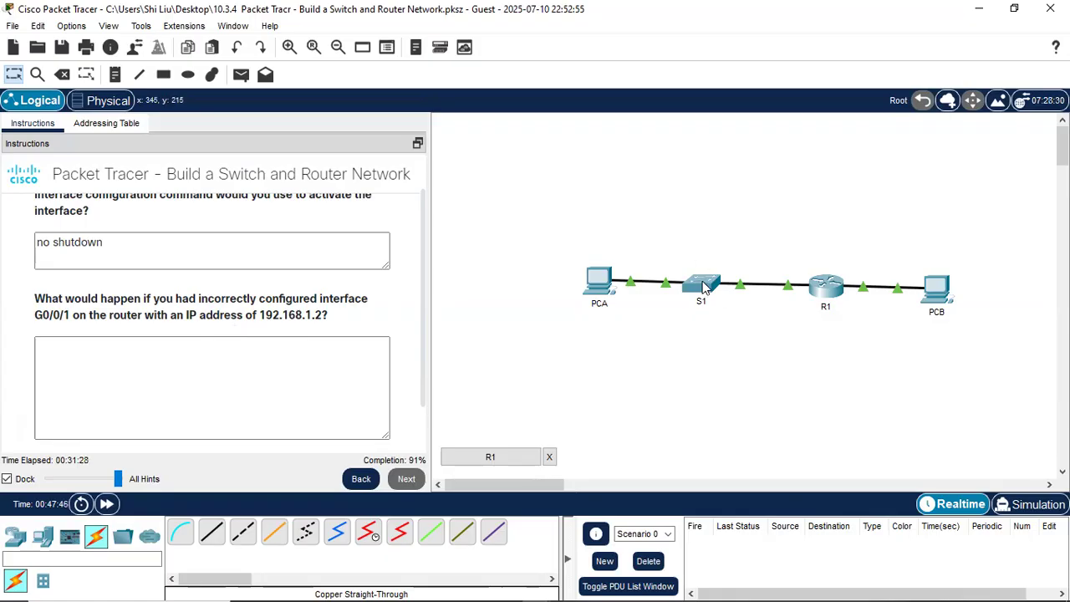
pyautogui.moveTo(705, 287)
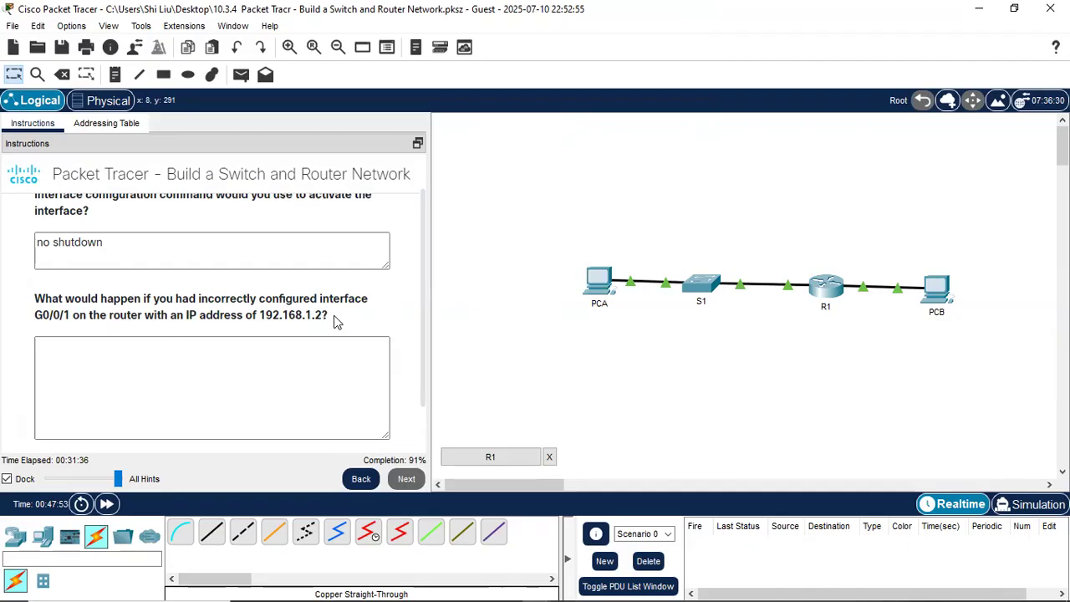
pyautogui.moveTo(771, 256); pyautogui.dragTo(806, 336)
# - Answer the second question with 'ping will fail.' and select PCA and R1 on the topology
pyautogui.click(270, 354)
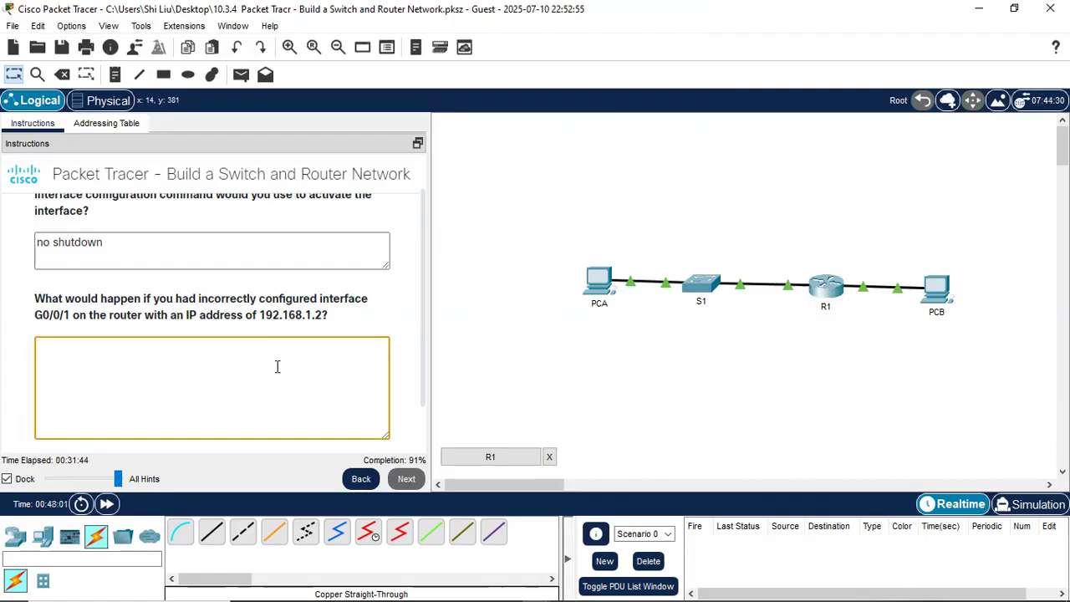
pyautogui.write('pin')
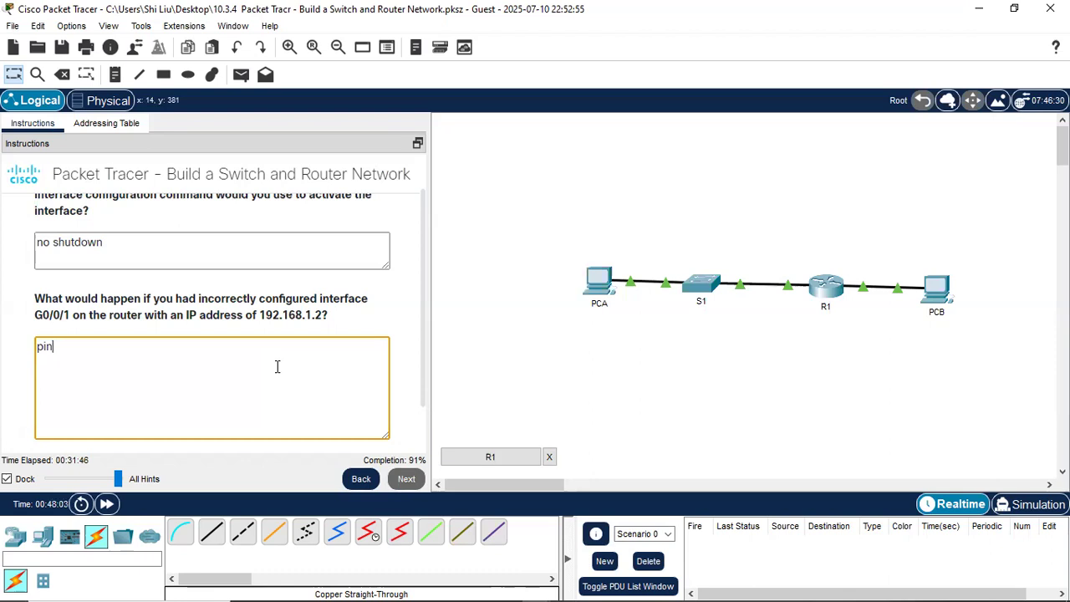
pyautogui.write('g will fail.')
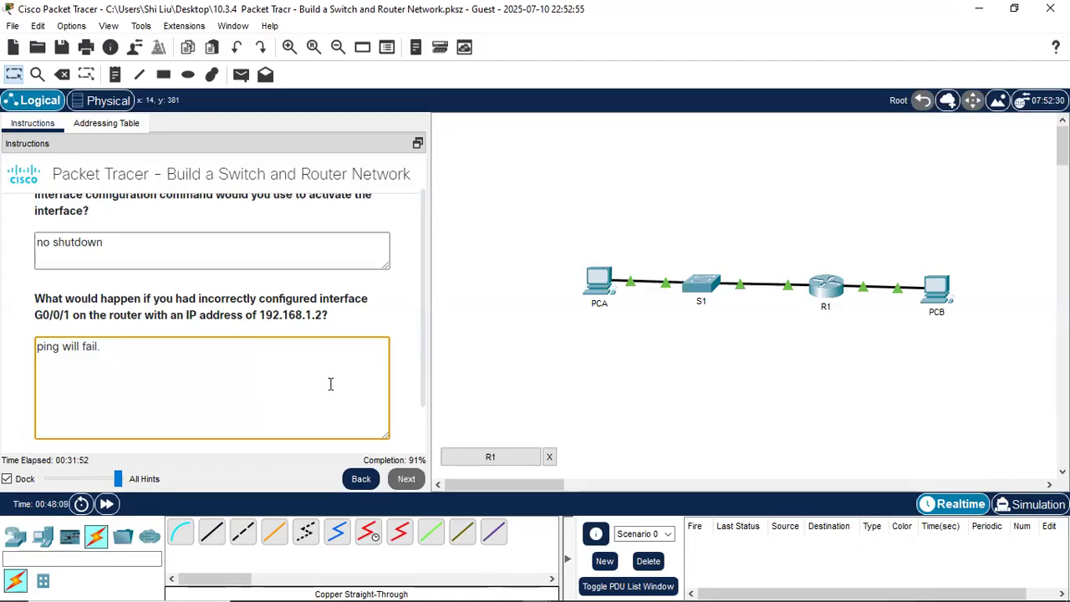
pyautogui.moveTo(563, 240); pyautogui.dragTo(623, 326)
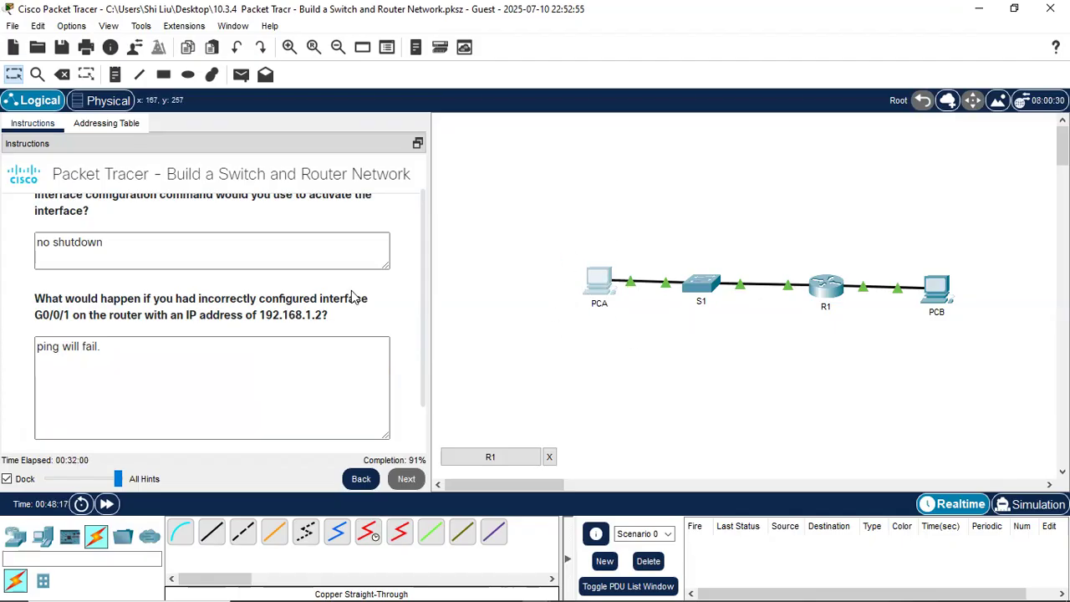
pyautogui.moveTo(769, 243); pyautogui.dragTo(806, 332)
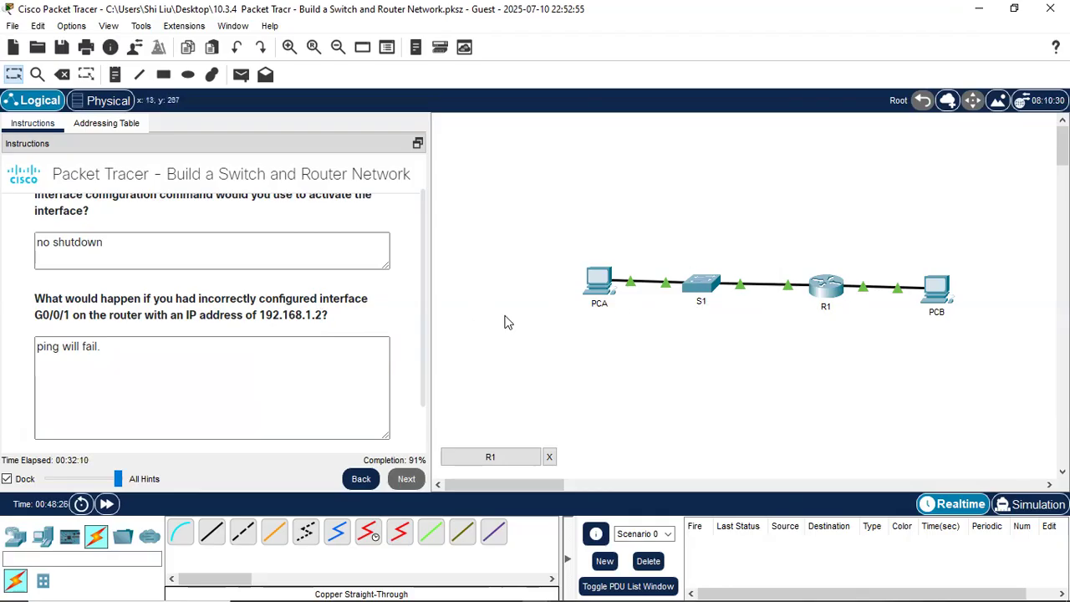
pyautogui.moveTo(795, 279); pyautogui.dragTo(808, 336)
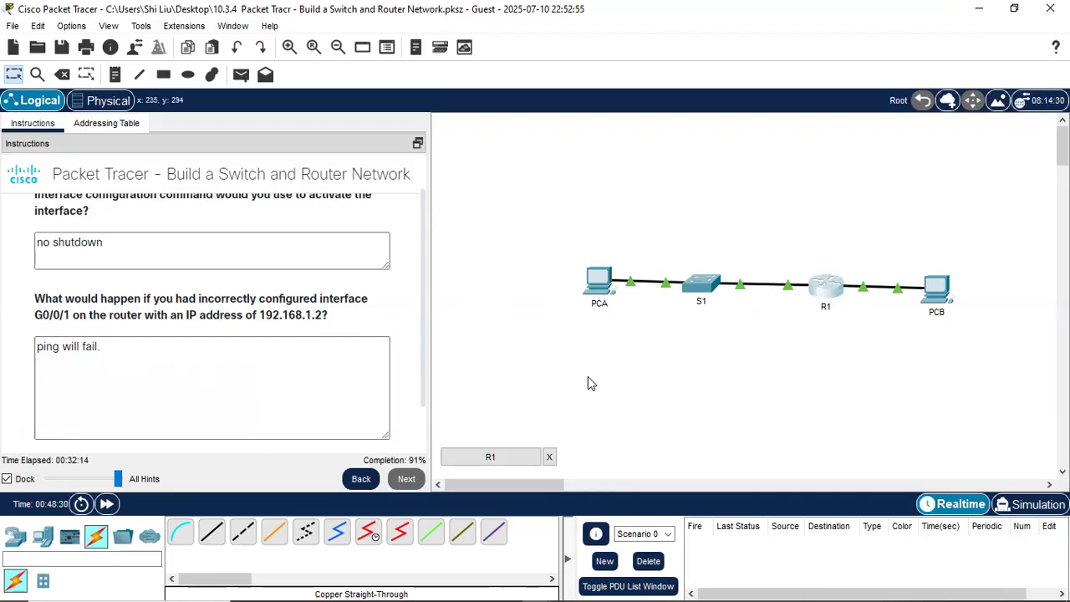
# - Submit the reflection answers and dismiss the completion message
pyautogui.scroll(-1, 230, 412)
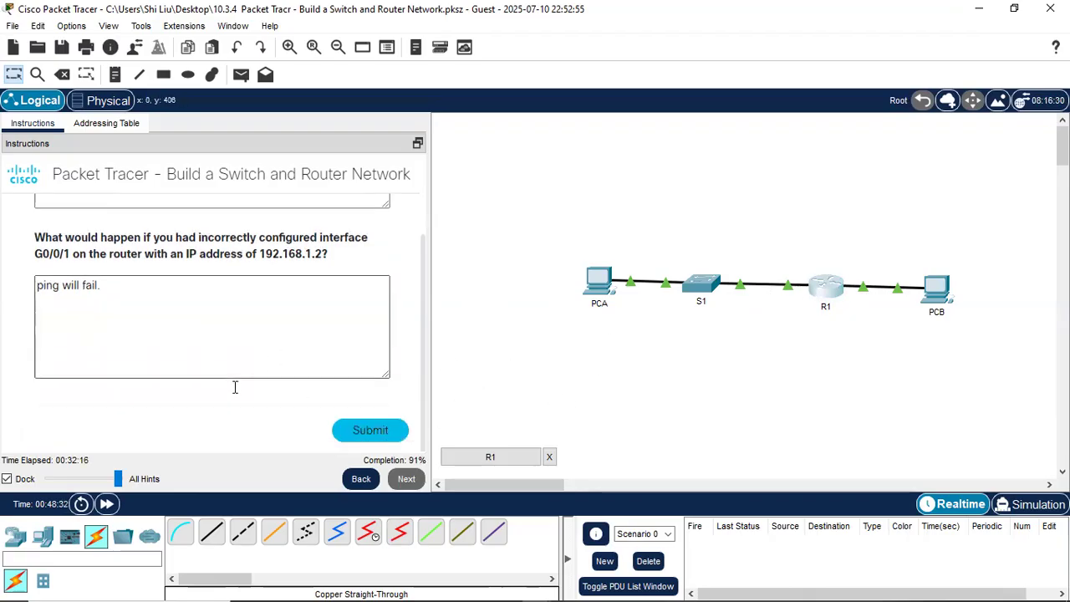
pyautogui.click(370, 431)
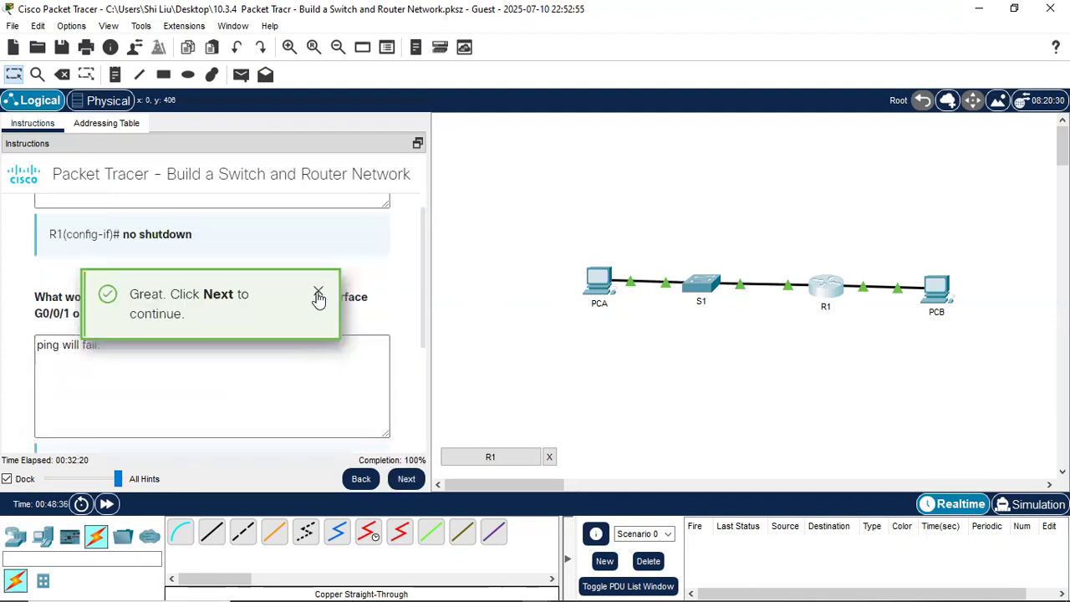
pyautogui.scroll(1, 258, 389)
pyautogui.scroll(-5, 253, 387)
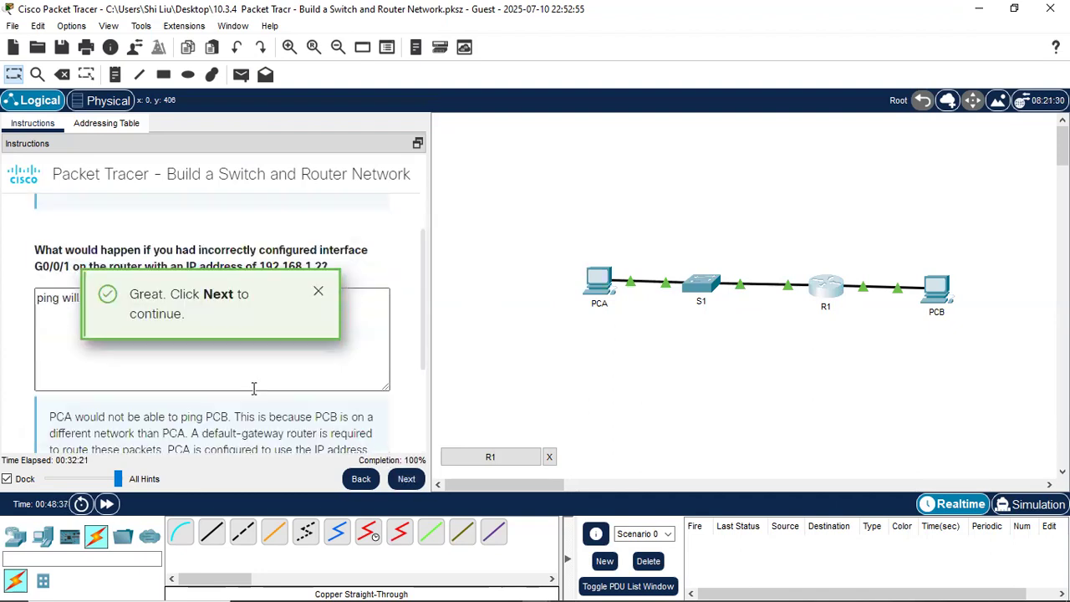
pyautogui.click(317, 292)
# - Advance to the activity's Congratulations summary page at 100%
pyautogui.scroll(2, 259, 339)
pyautogui.scroll(5, 258, 339)
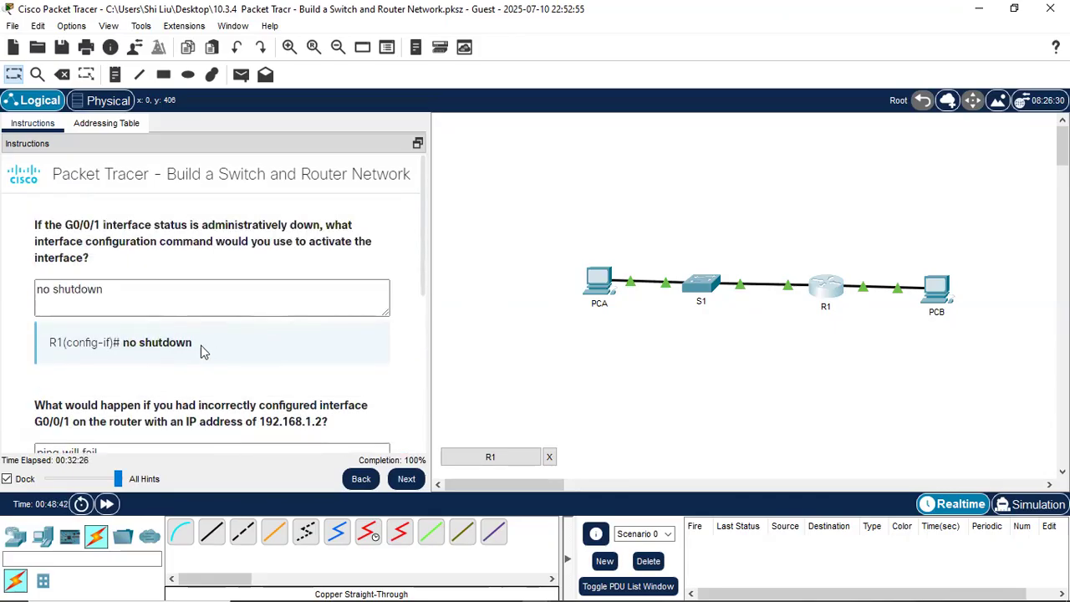
pyautogui.scroll(-4, 200, 351)
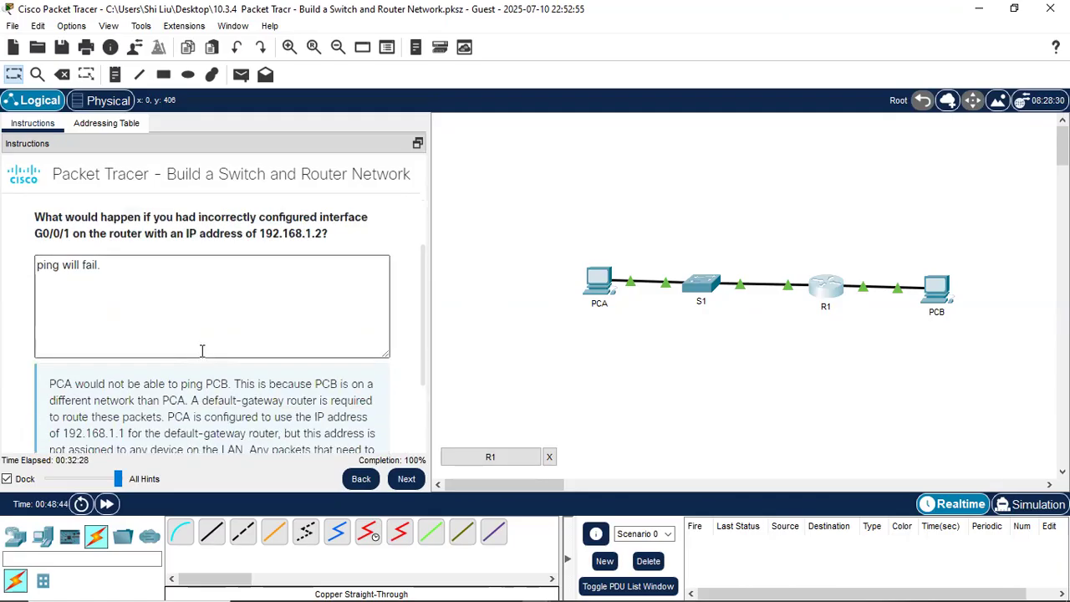
pyautogui.scroll(-2, 202, 400)
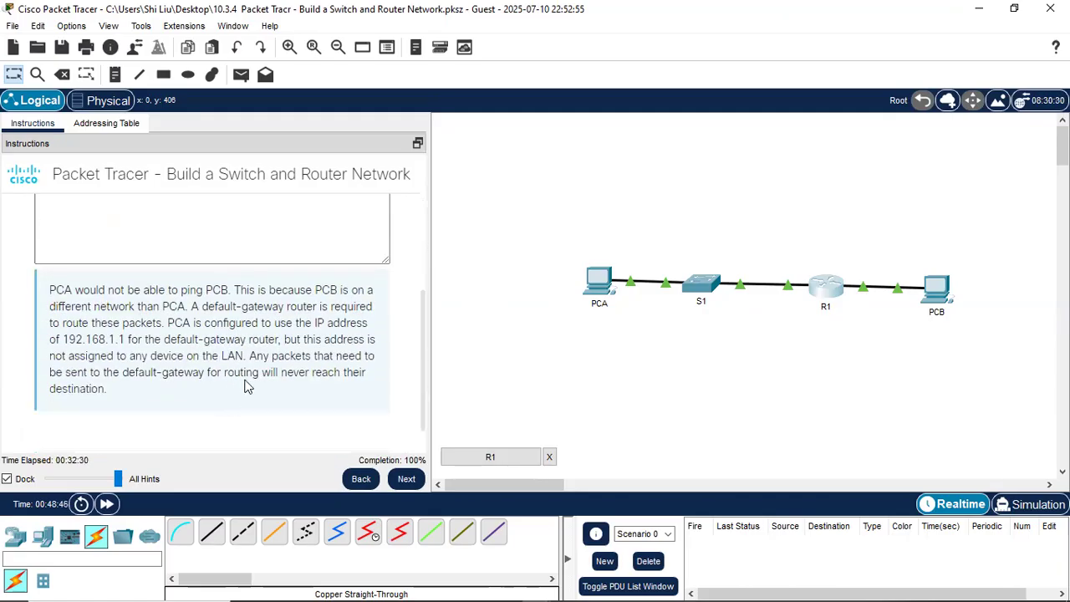
pyautogui.click(406, 479)
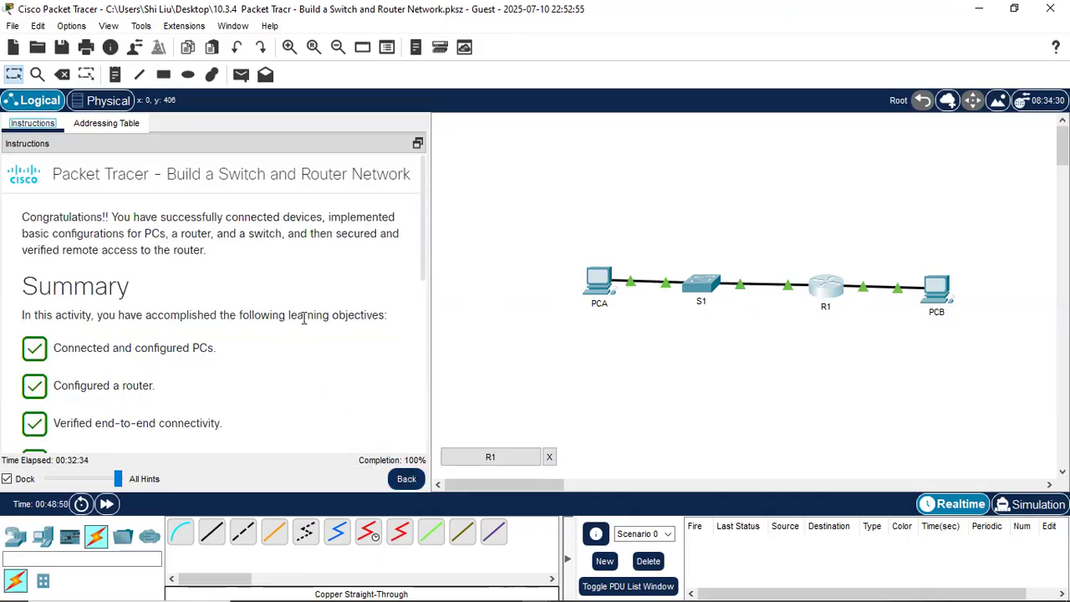